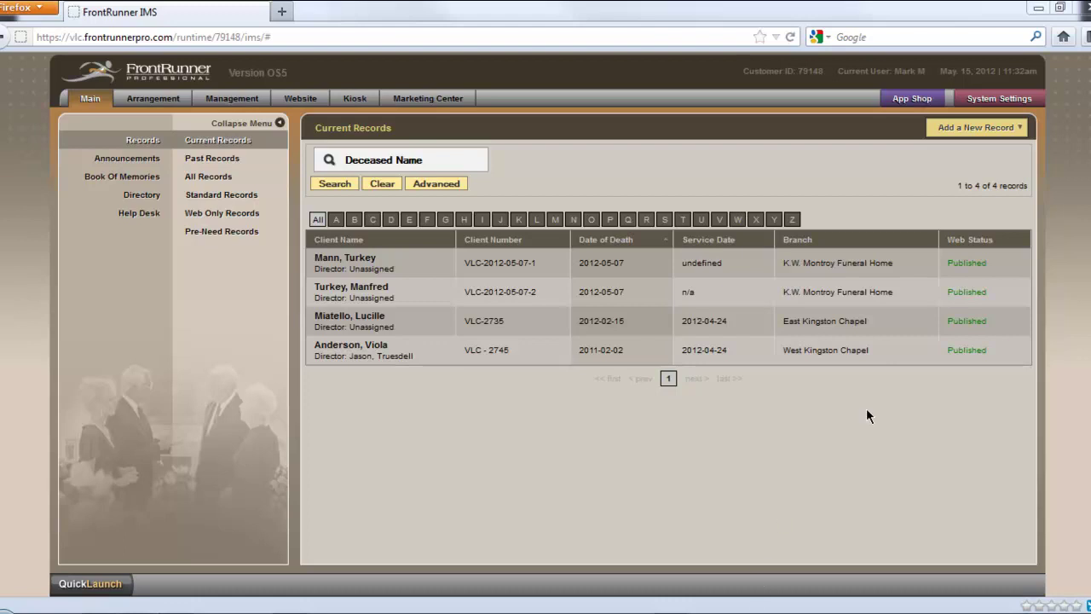
Step: Start a new form in the Print Engine's My Forms area of the system settings and collapse the side menu
left_click(996, 100)
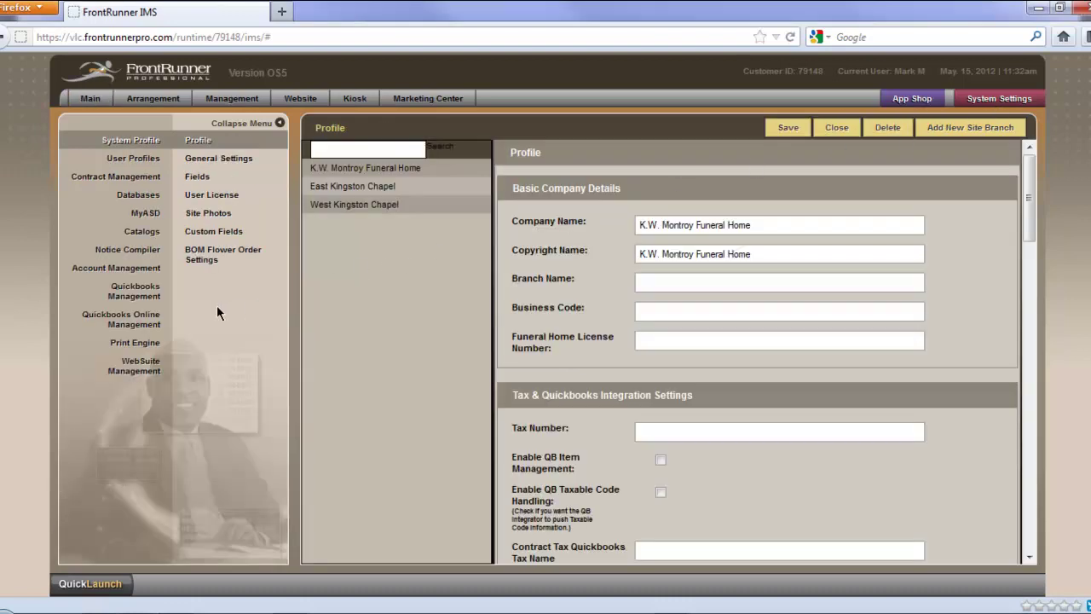
left_click(130, 344)
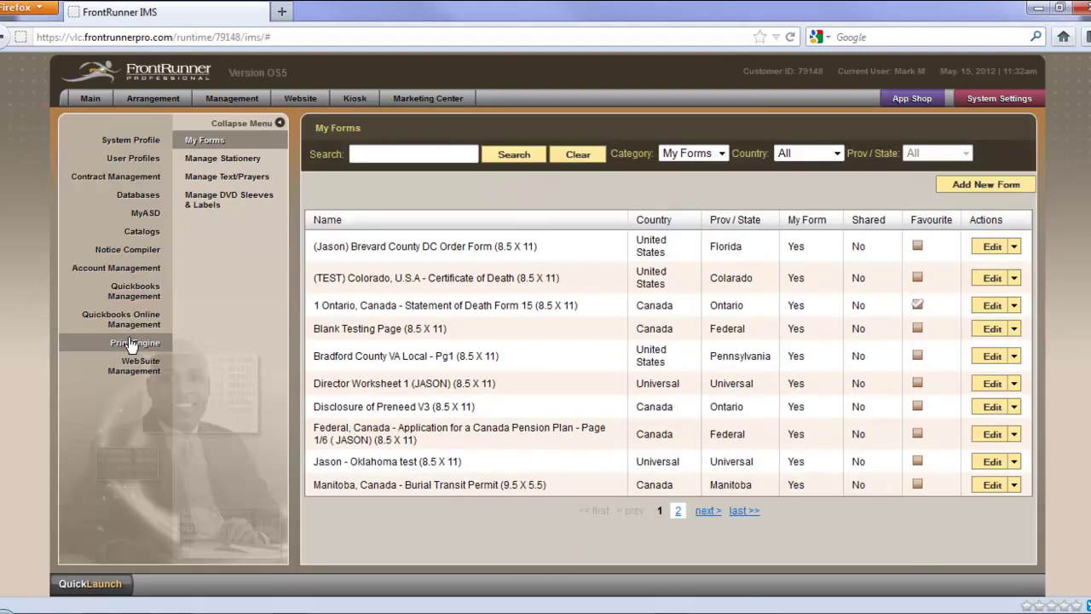
left_click(967, 190)
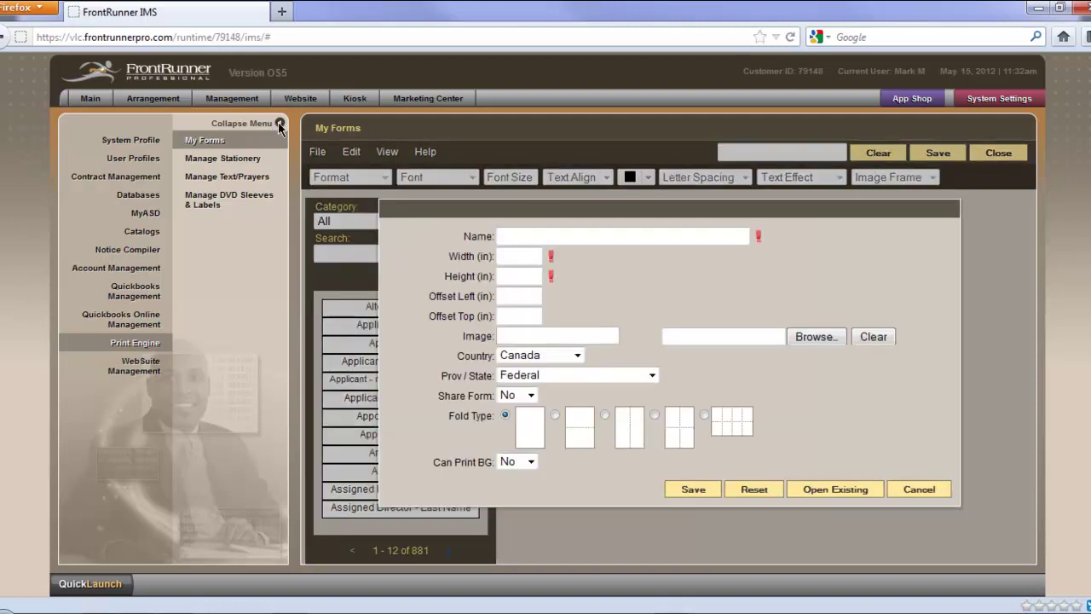
left_click(280, 126)
Step: Name the new form Work Excuse and set its size to 8.5 in wide by 11 in high
left_click(385, 234)
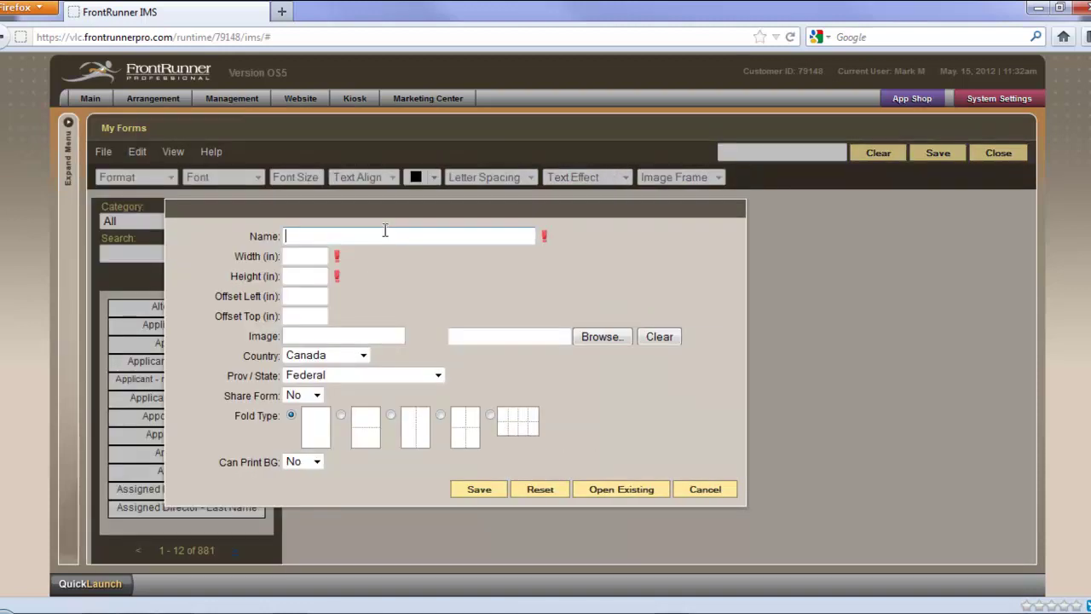
type("W")
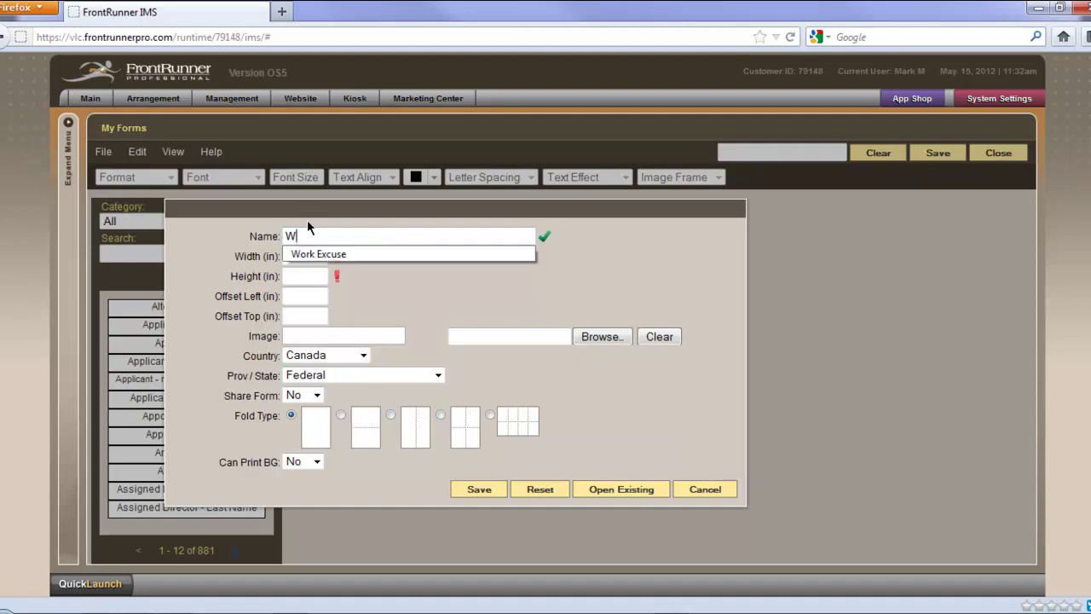
left_click(335, 257)
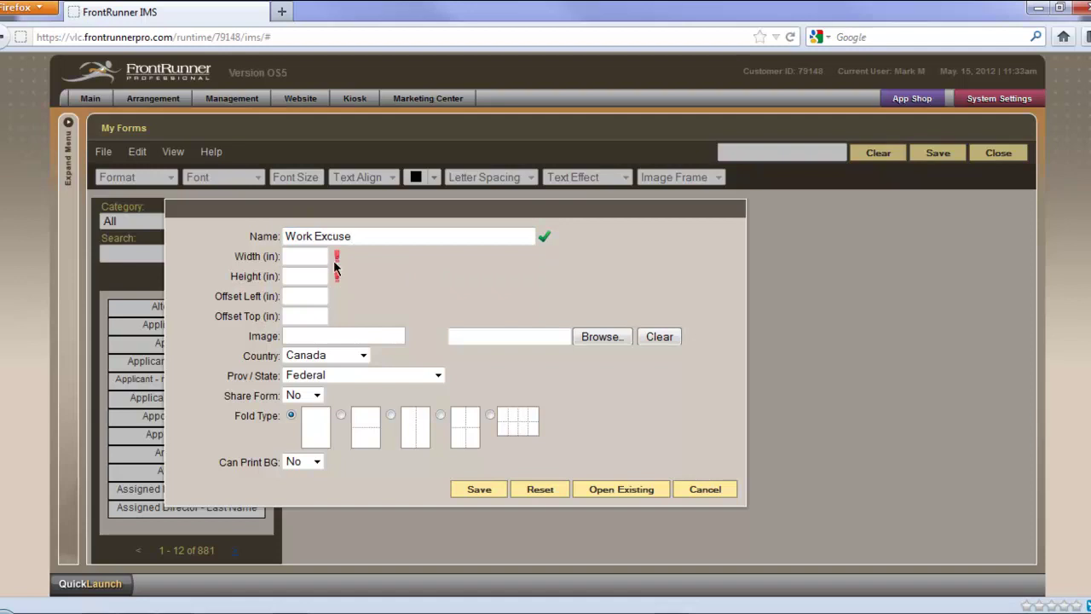
left_click(307, 257)
type("8.5")
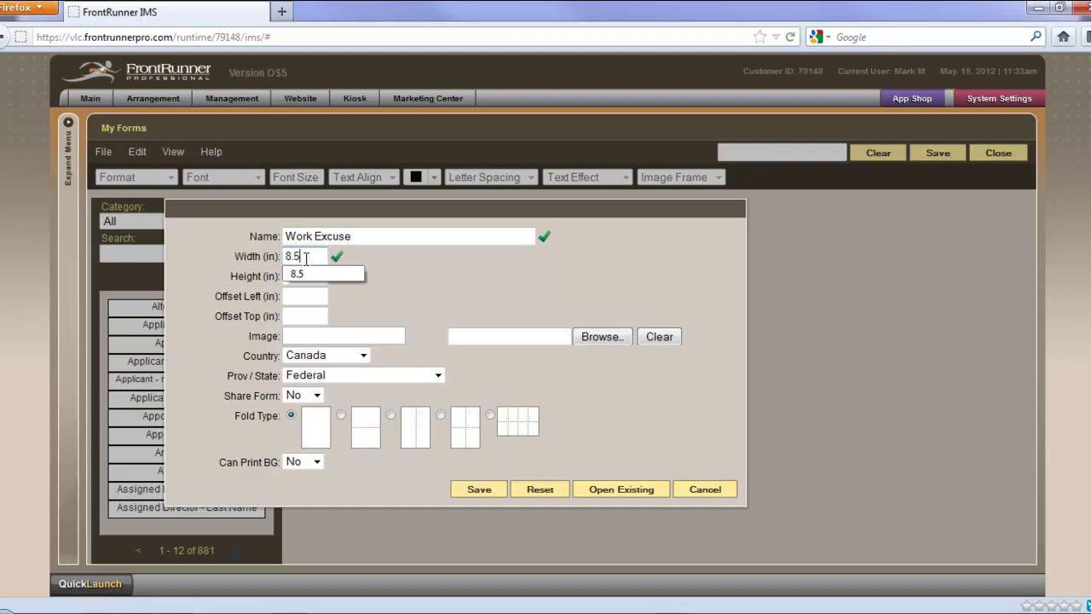
left_click(316, 271)
left_click(316, 271)
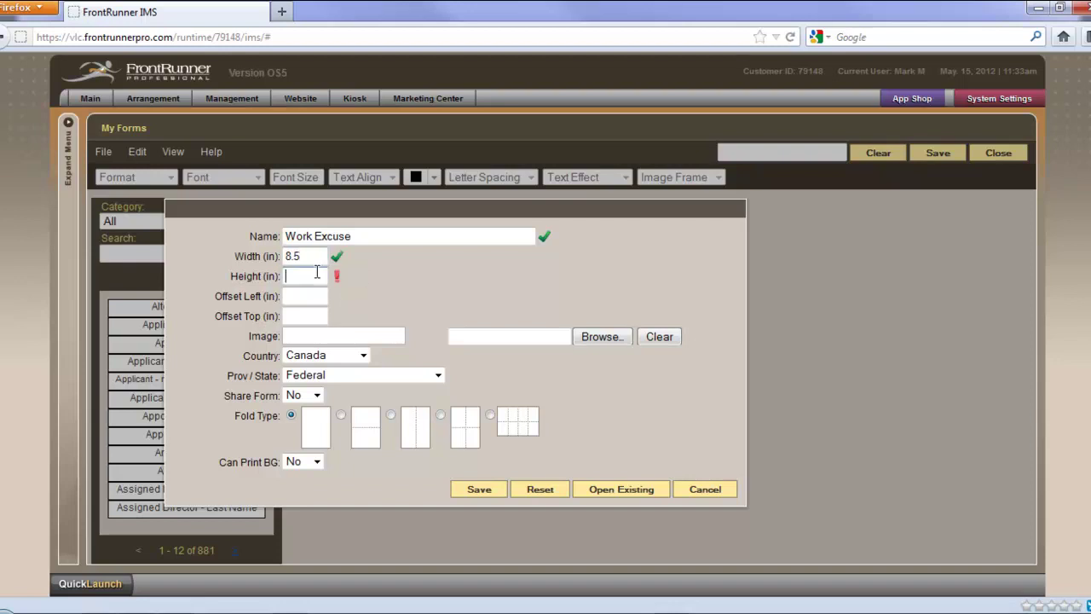
type("11")
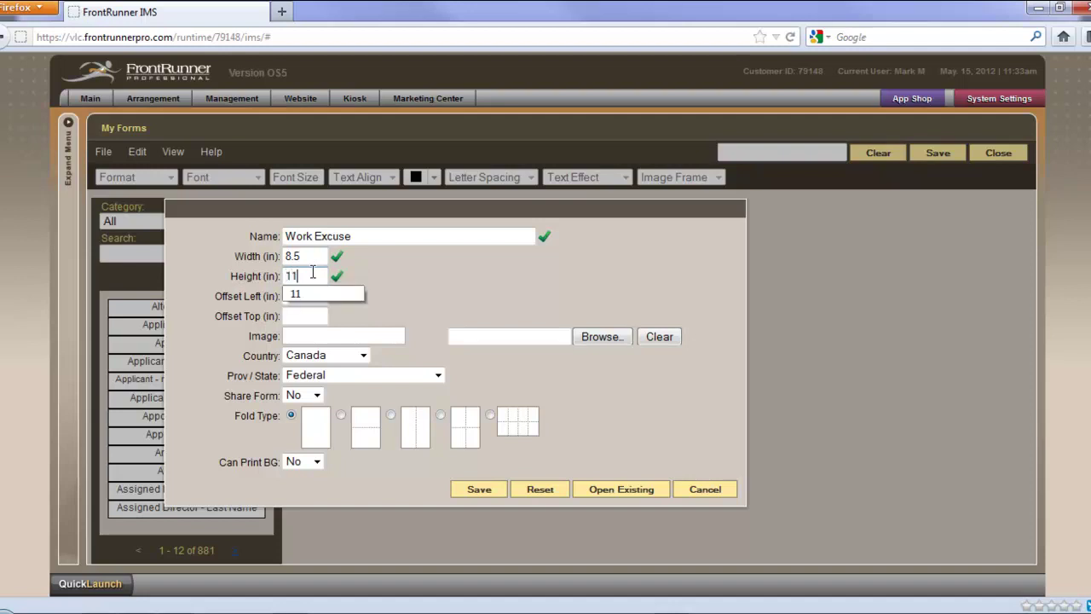
left_click(328, 294)
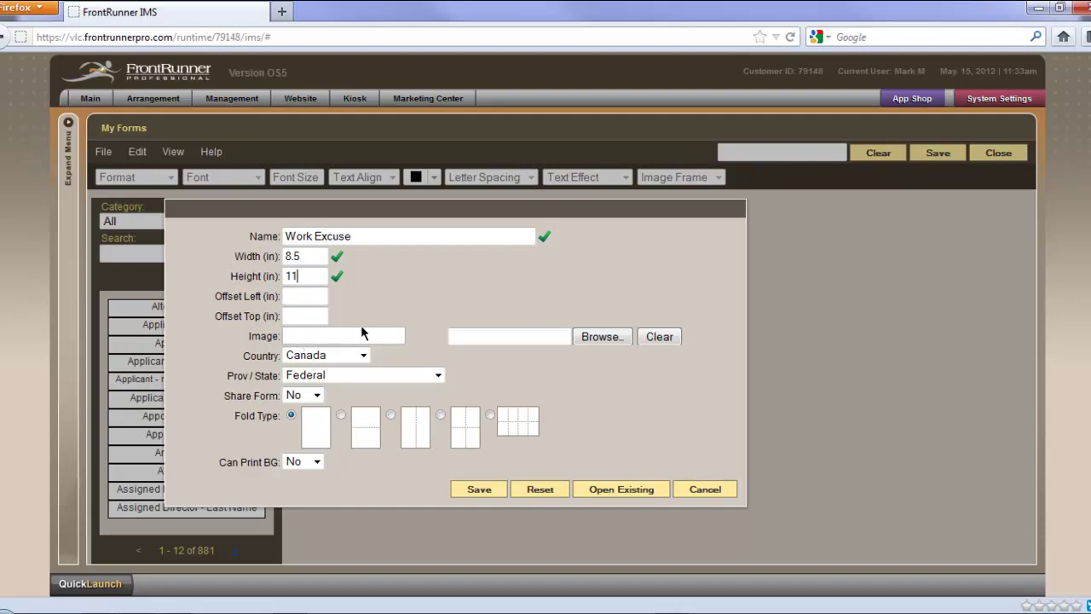
Step: Choose the Work Excuse JPEG from the FrontRunner folder as the form's image
left_click(594, 338)
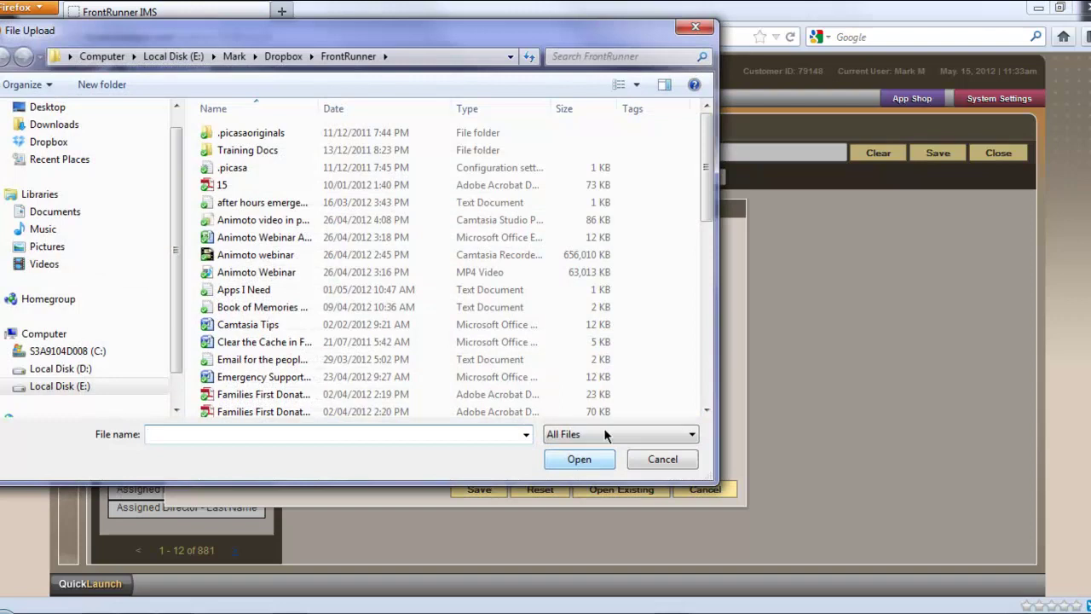
left_click_drag(711, 176, 712, 369)
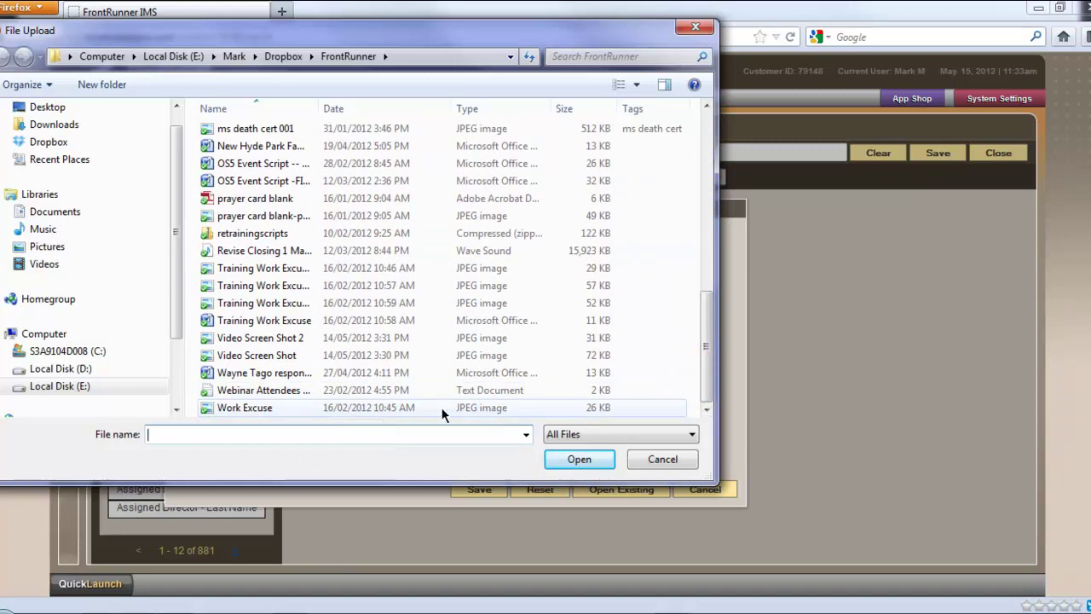
left_click(342, 404)
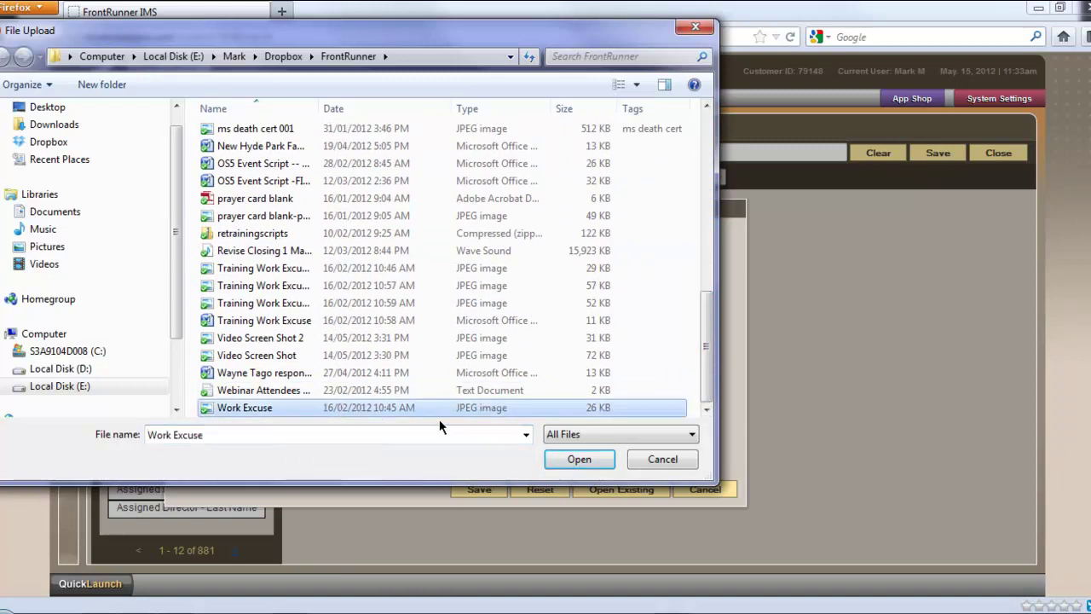
left_click(579, 459)
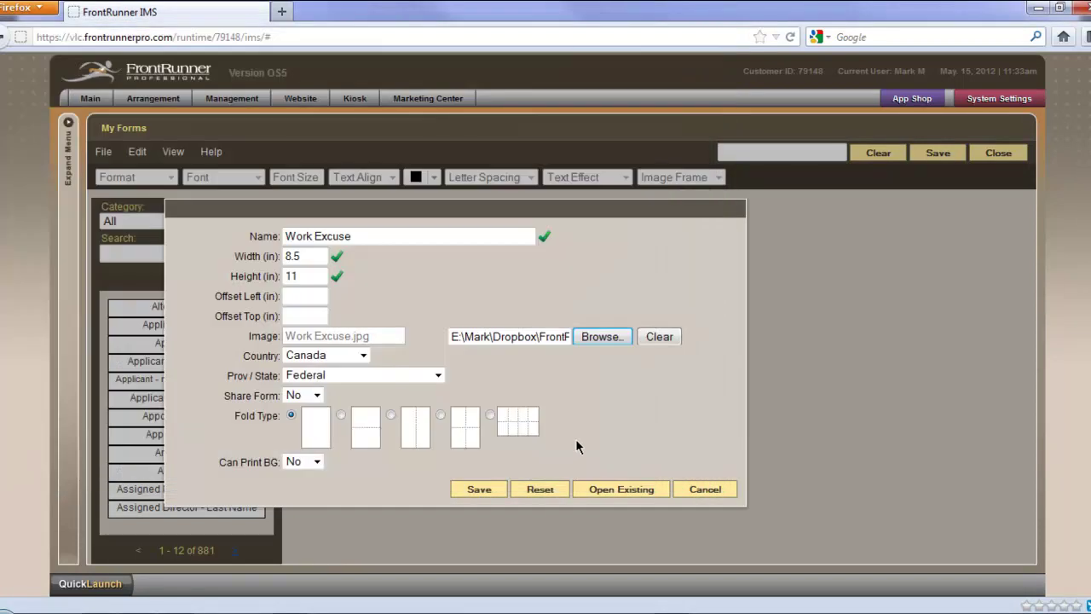
Step: Set the form's country to Universal and Share Form to Yes, and save the form
left_click(363, 357)
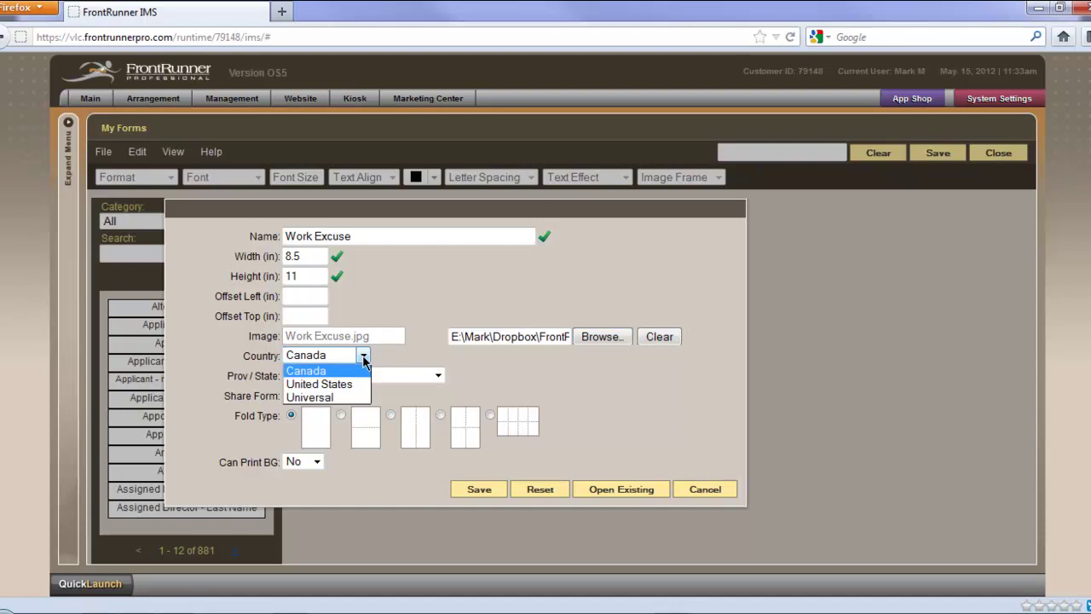
left_click(353, 398)
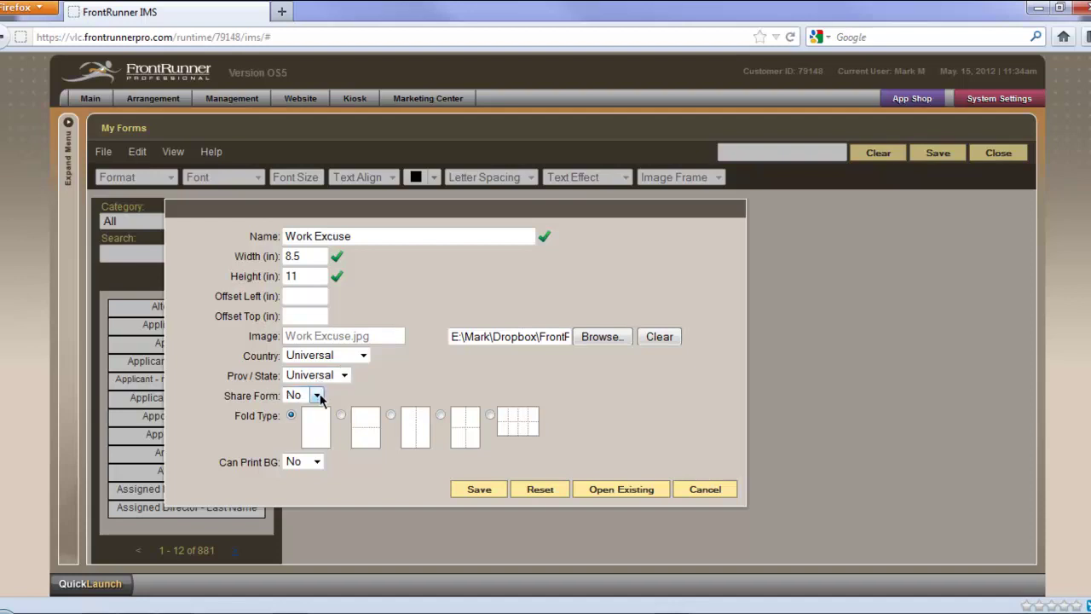
left_click(317, 396)
left_click(320, 422)
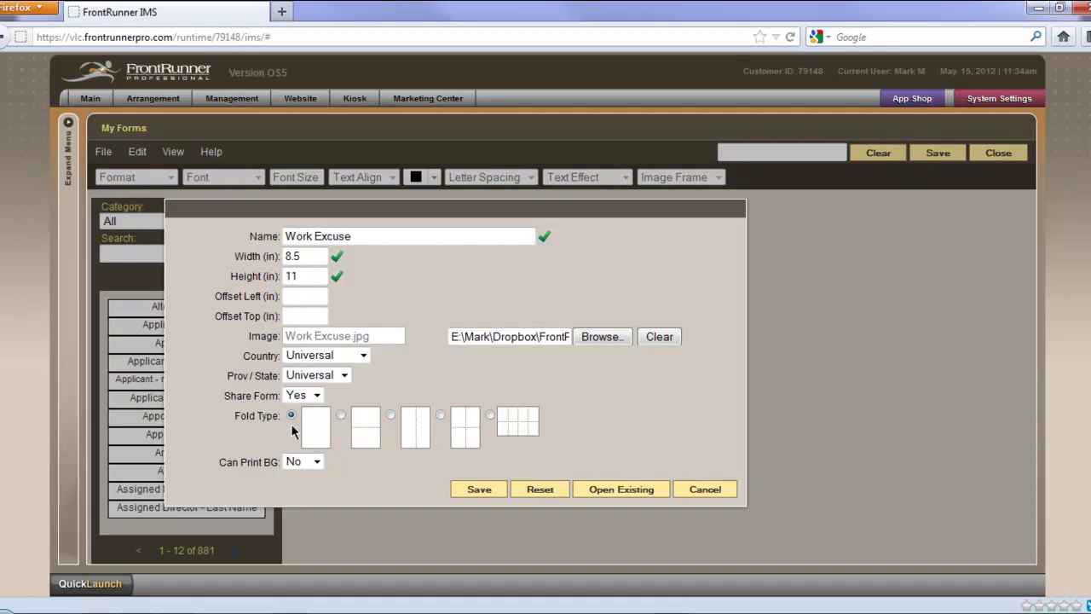
left_click(315, 463)
left_click(479, 491)
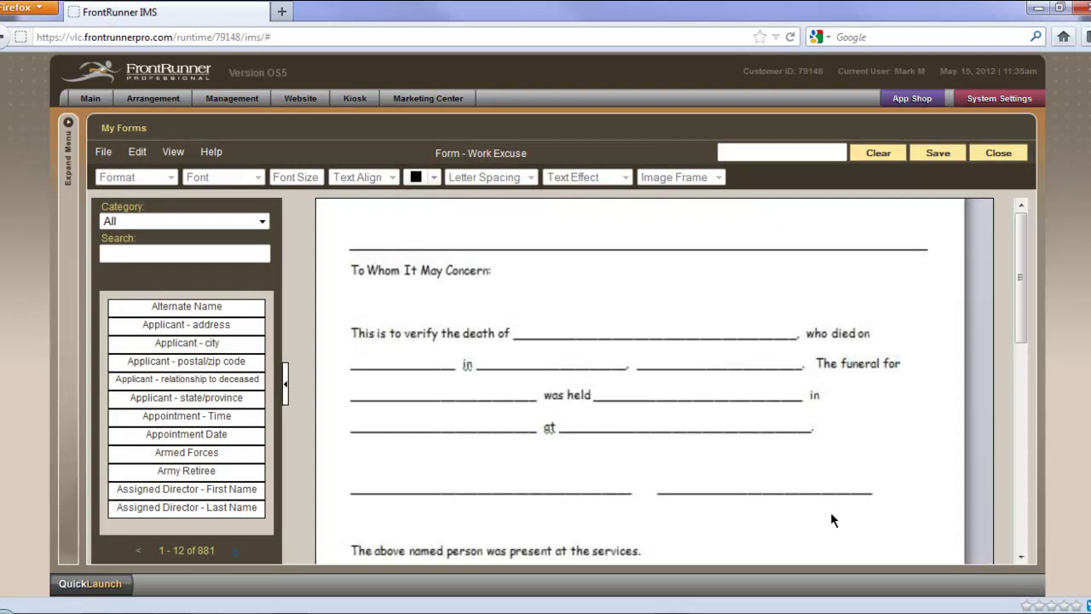
left_click(938, 157)
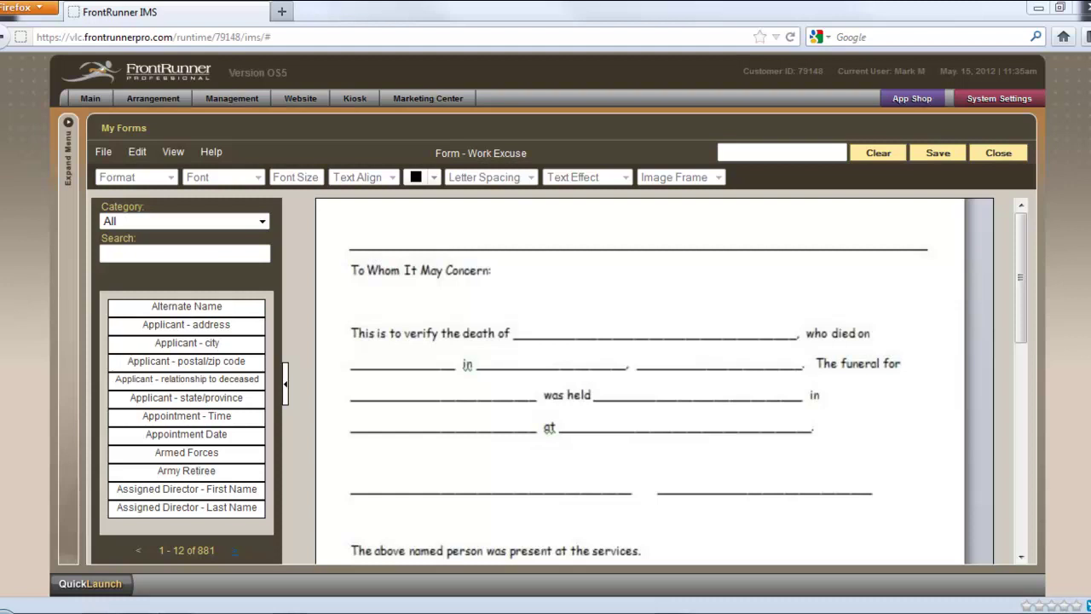
Step: Browse the fields in the Deceased - Basic and Deceased - Contact categories, including the second page of contact fields
left_click(262, 223)
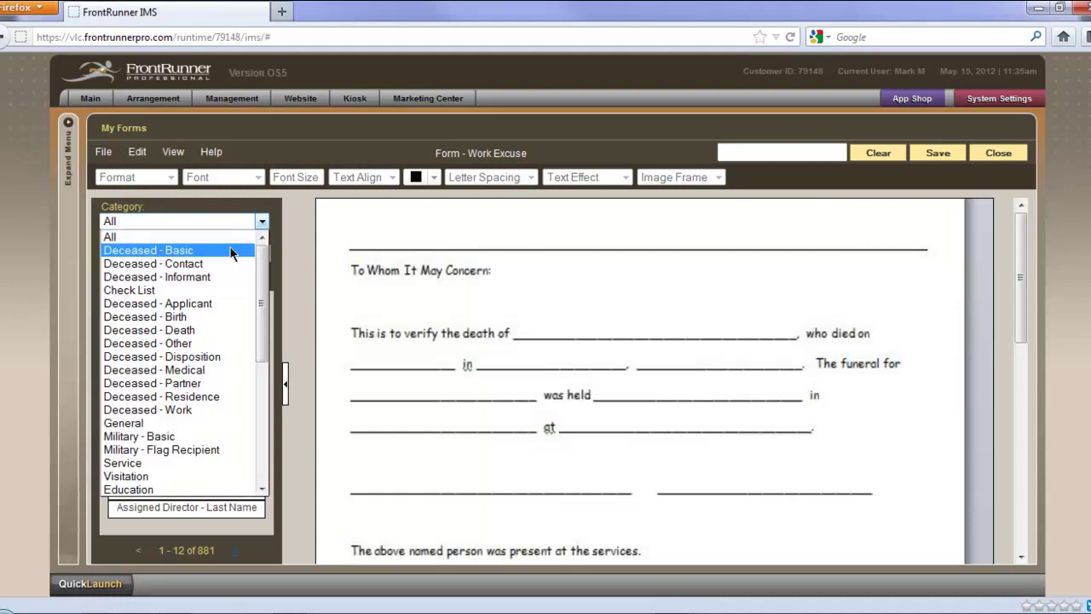
left_click(232, 251)
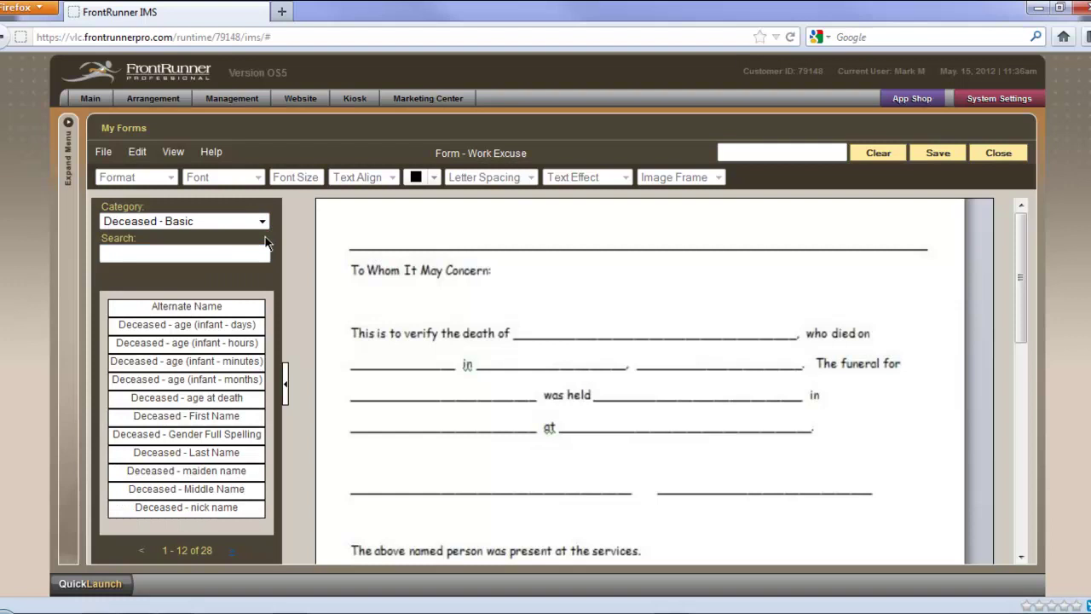
left_click(264, 222)
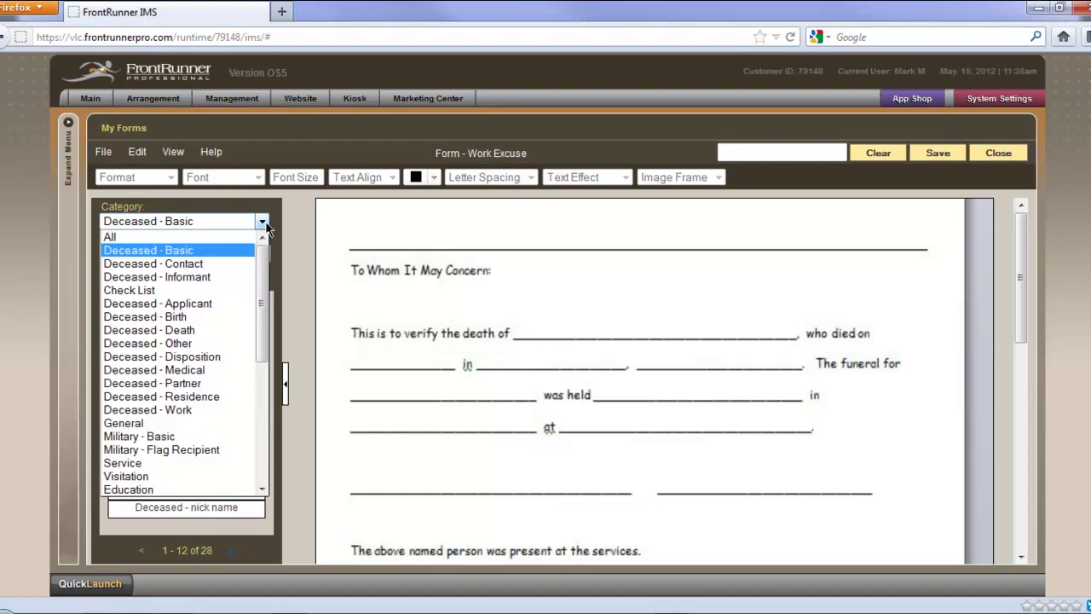
left_click(233, 260)
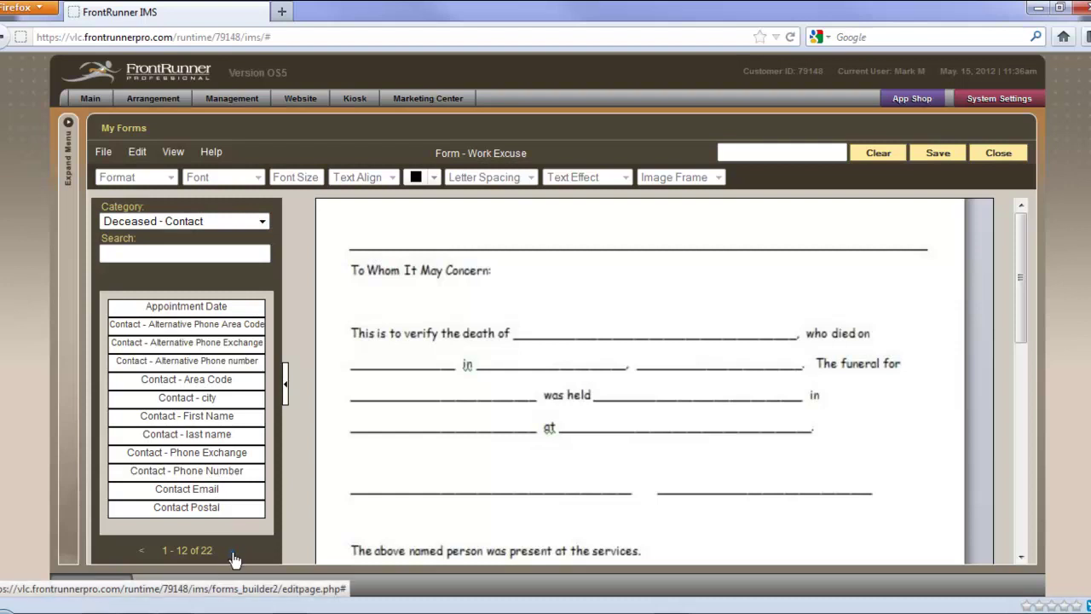
left_click(233, 551)
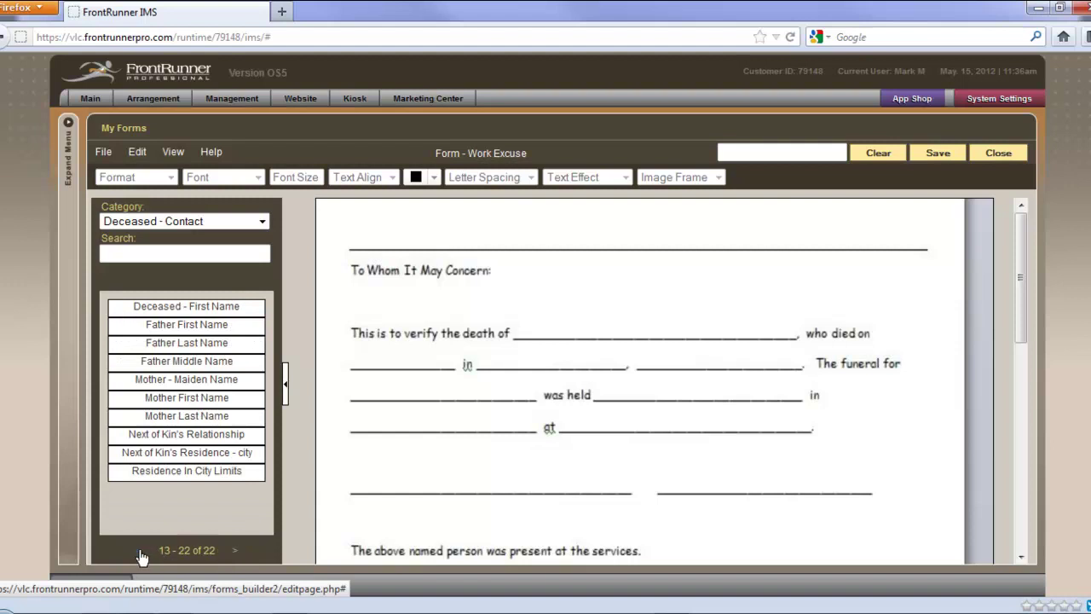
left_click(140, 550)
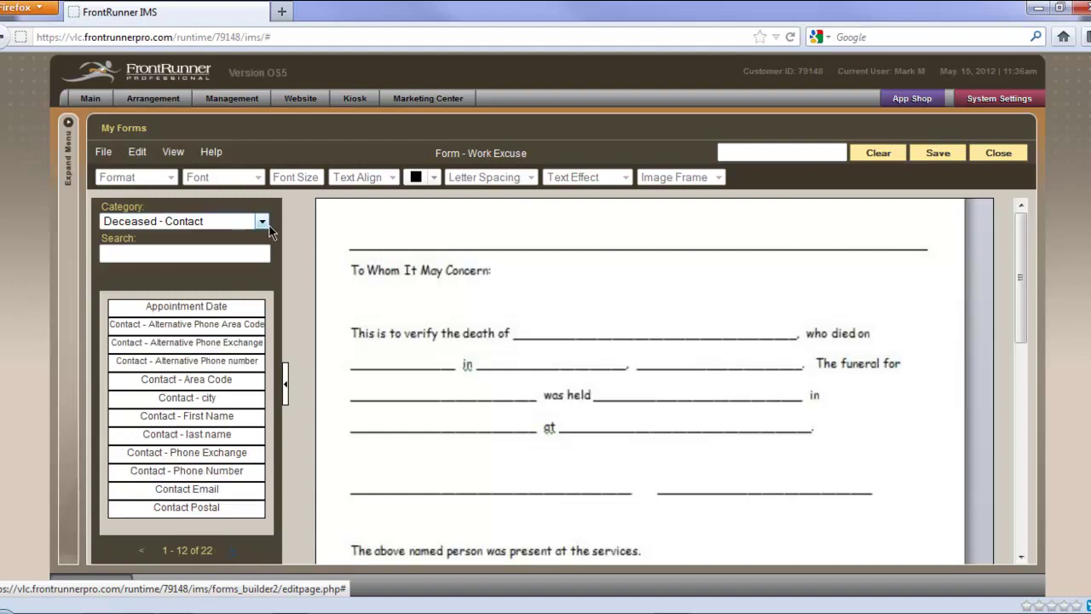
Step: Look through the Static Fields and Custom Fields categories and return the category filter to All
left_click(260, 223)
scroll(262, 353, "down", 3)
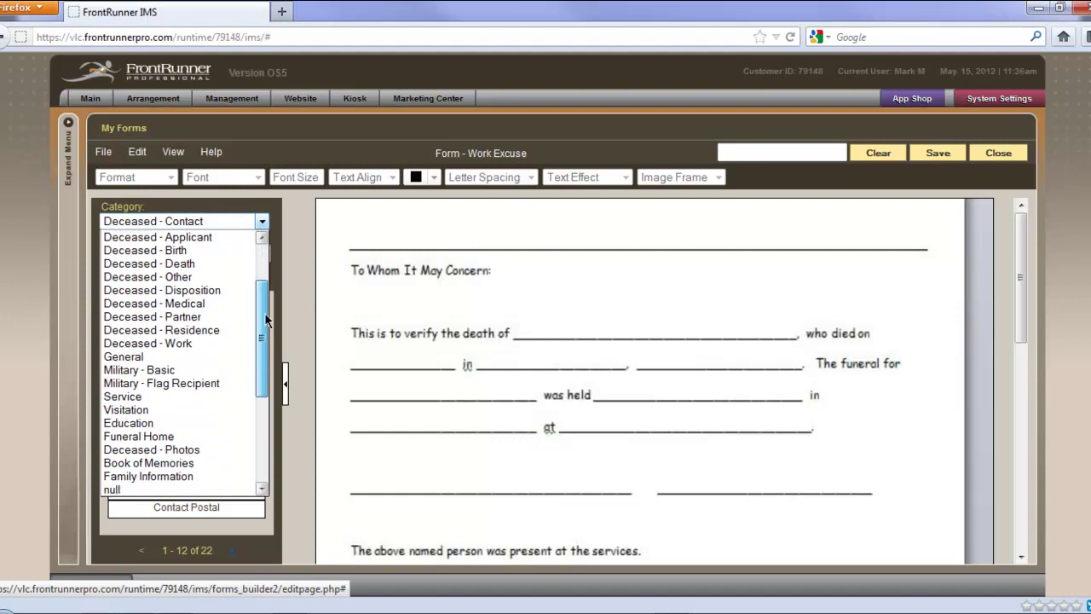
scroll(262, 354, "down", 2)
left_click(188, 480)
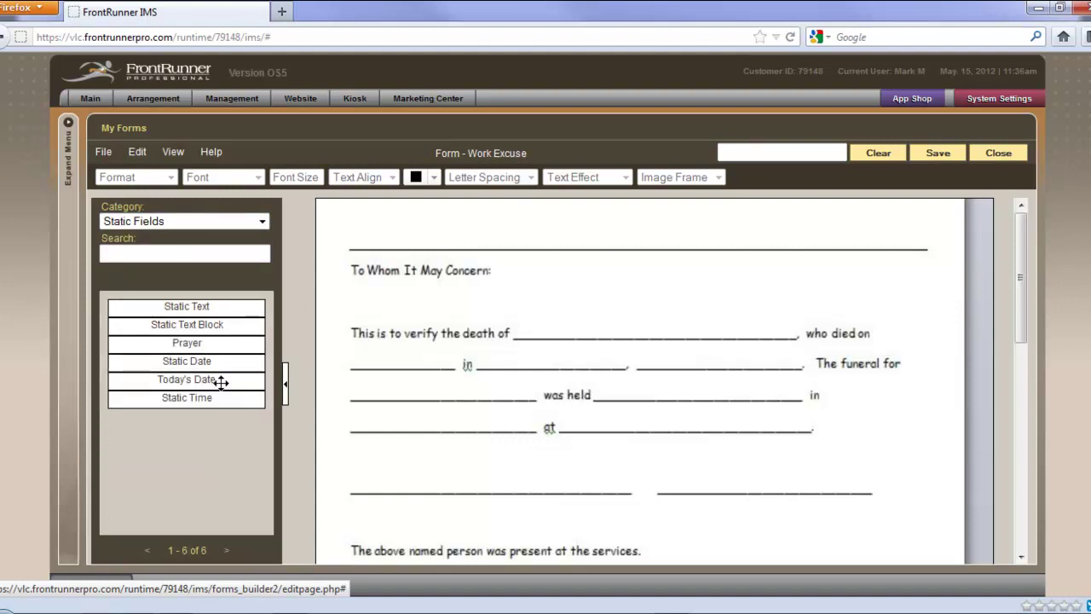
left_click(263, 221)
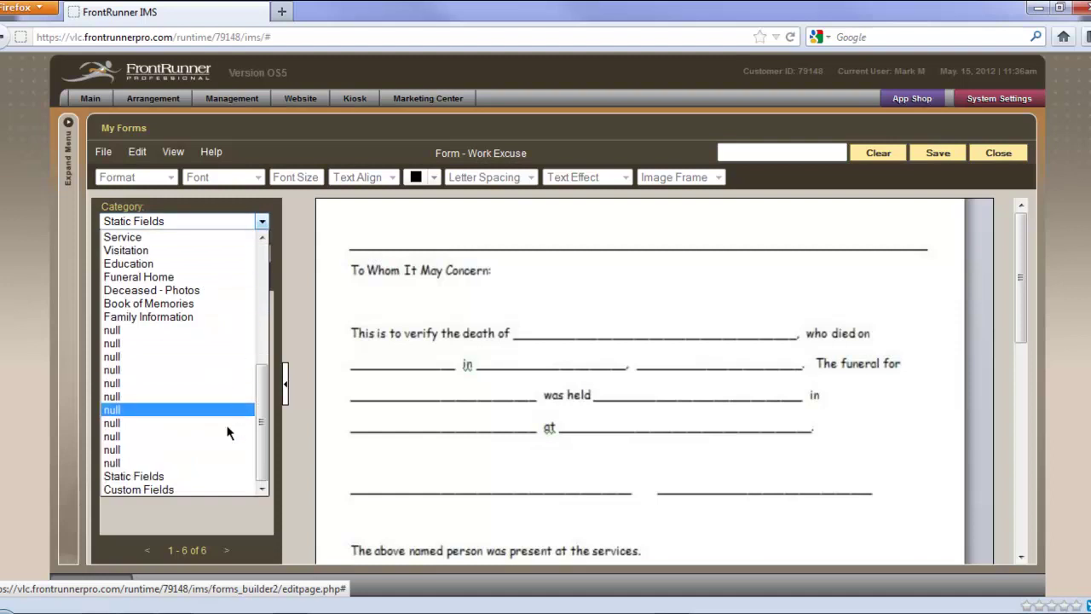
left_click(214, 486)
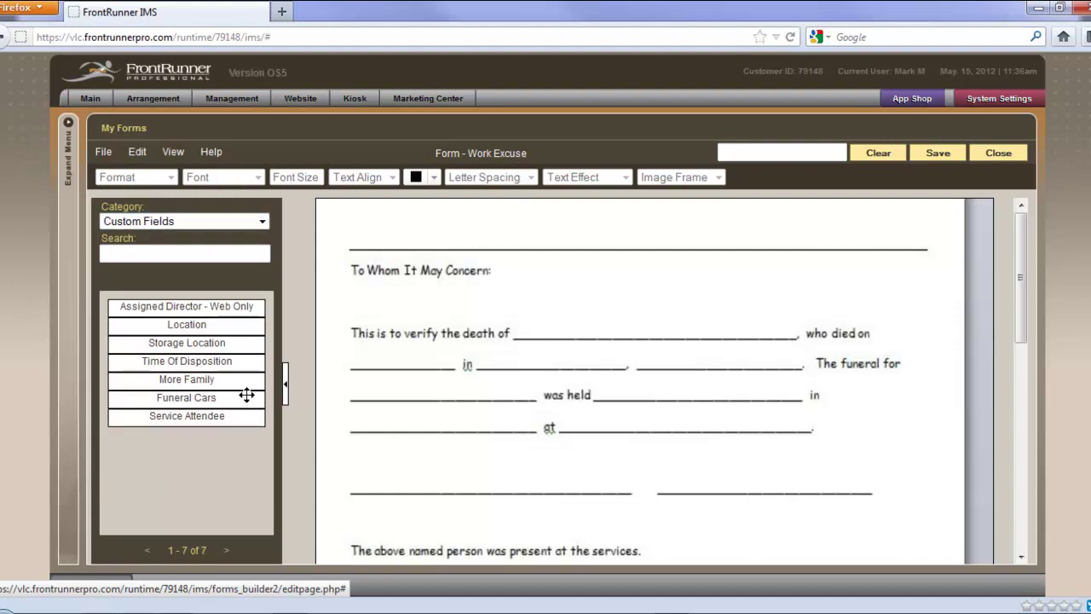
left_click(261, 225)
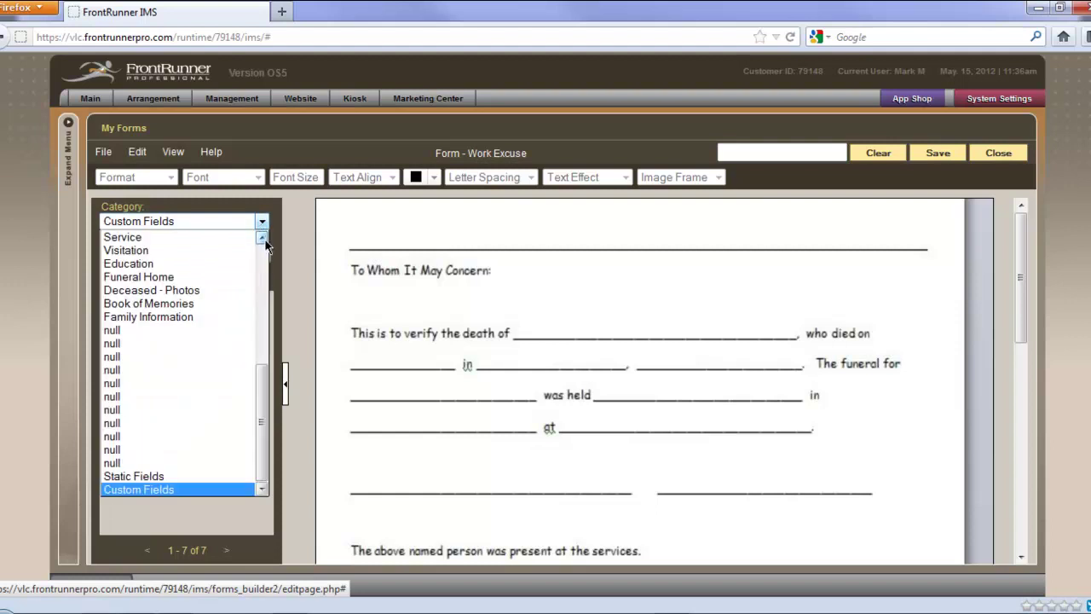
left_click_drag(264, 375, 266, 245)
left_click(234, 246)
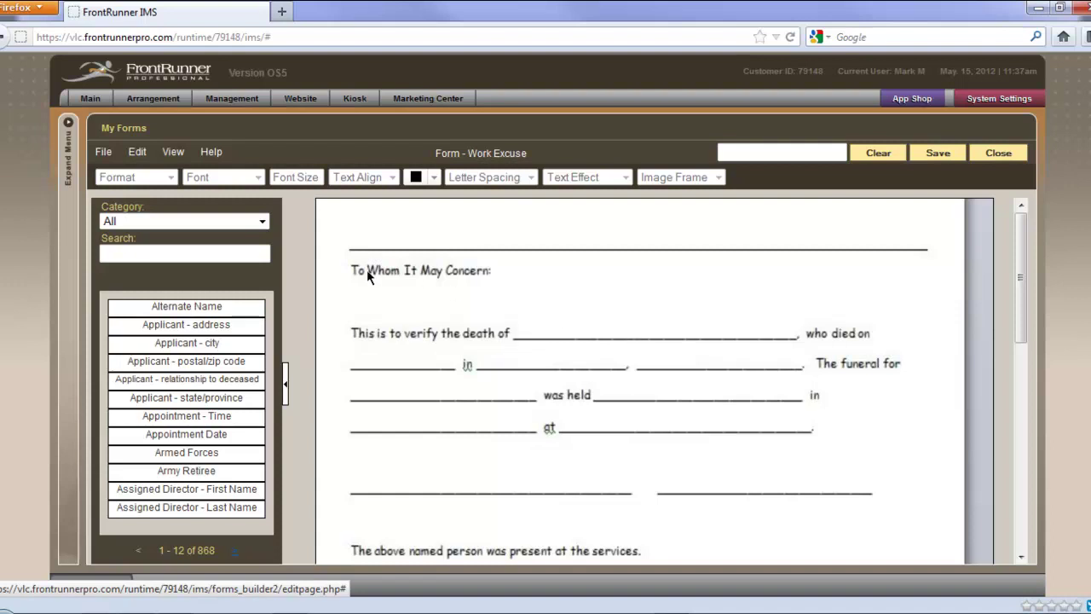
Step: Search the fields for "first name" and place Deceased - First Name on the blank after "This is to verify the death of"
left_click(238, 252)
type("first")
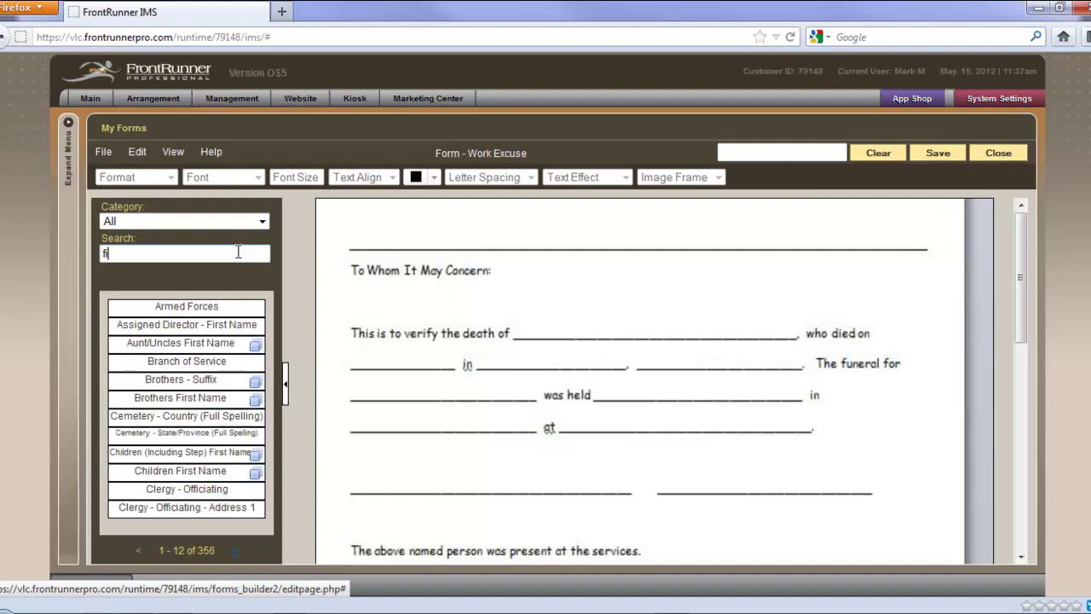
type(" name")
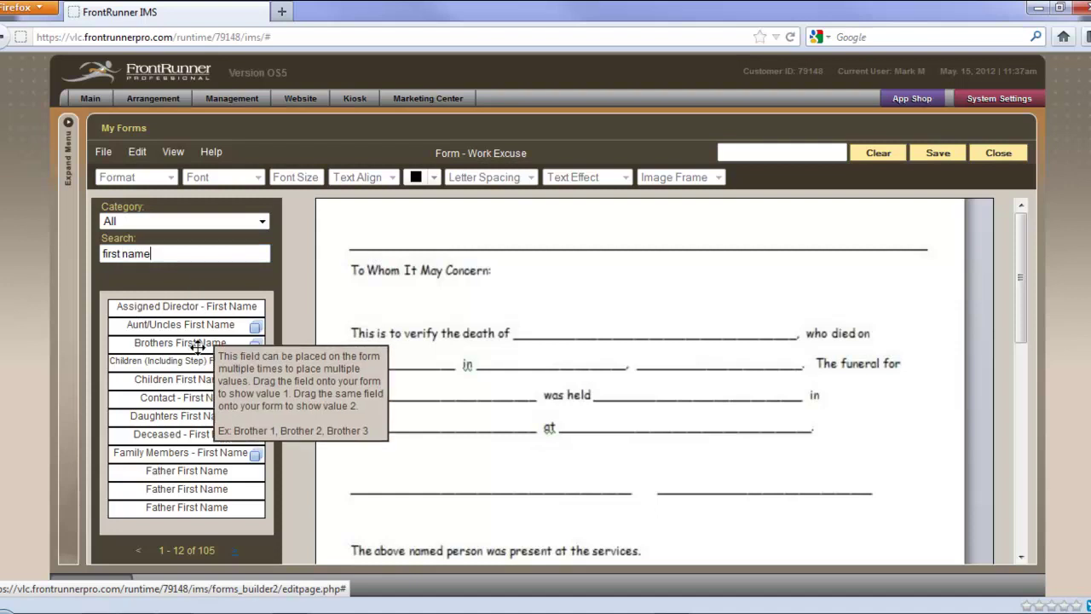
left_click_drag(205, 436, 613, 324)
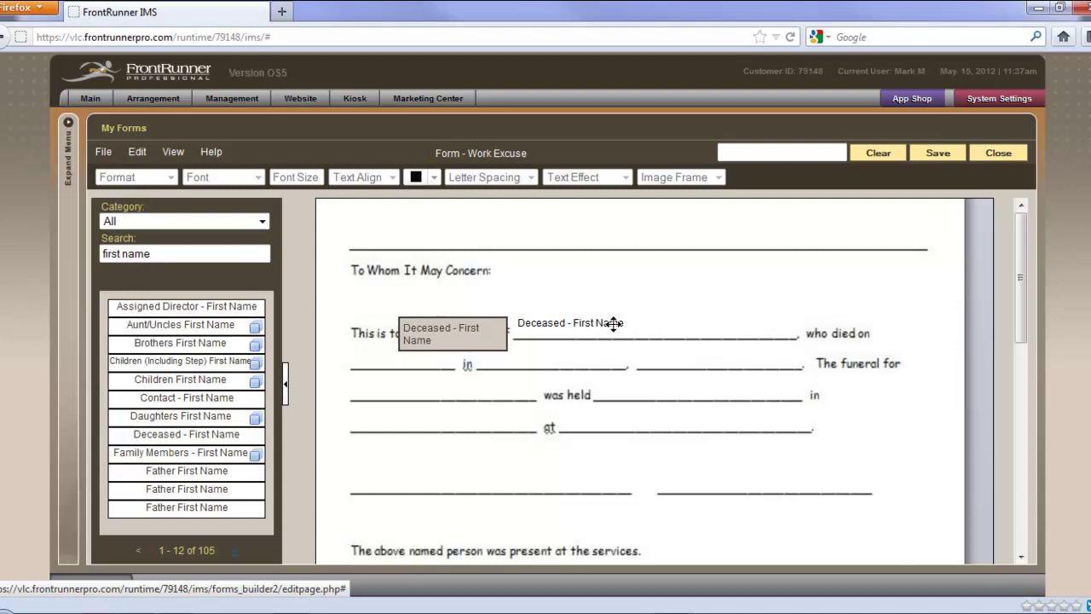
Step: Search the fields for "Last name" and place Deceased - Last Name beside Deceased - First Name on the same blank
left_click_drag(159, 254, 98, 258)
type("Last name")
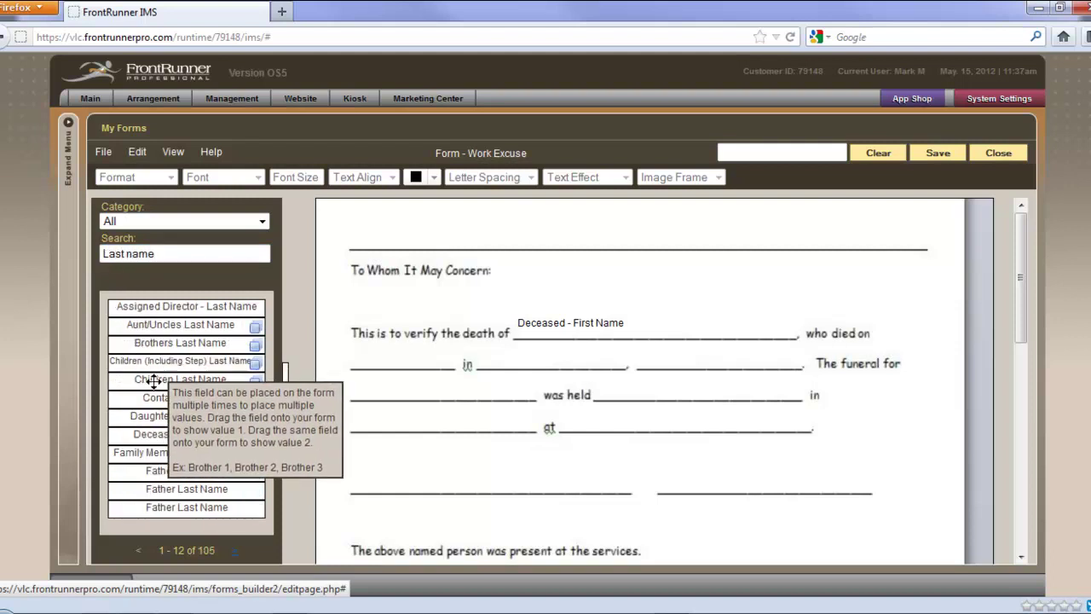
left_click_drag(170, 435, 701, 324)
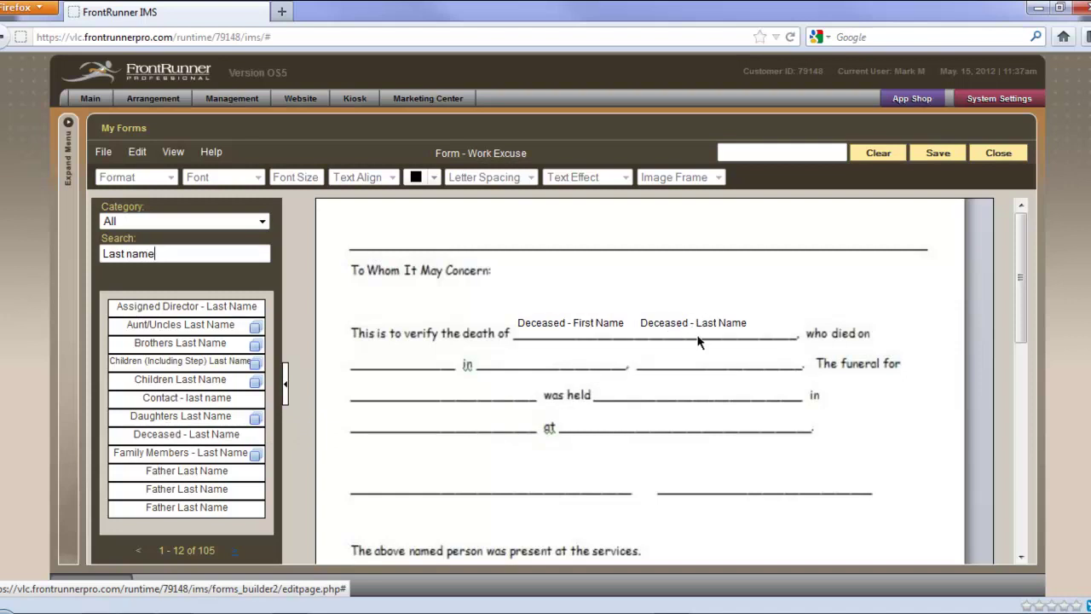
Step: Set the Deceased - First Name field's font to Book Antiqua at size 16
left_click(601, 321)
left_click(656, 324)
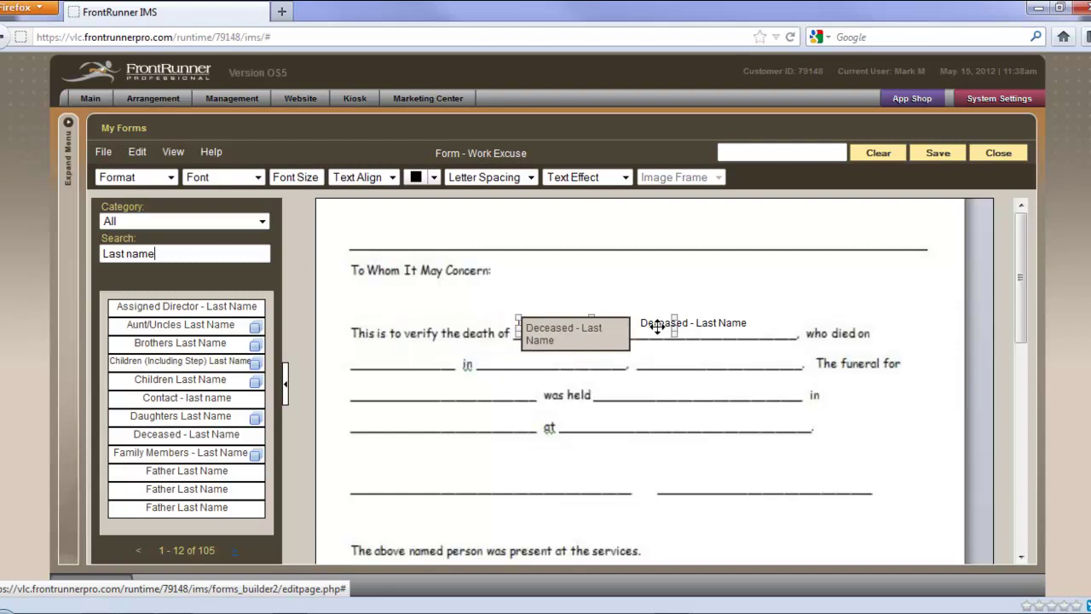
left_click(232, 176)
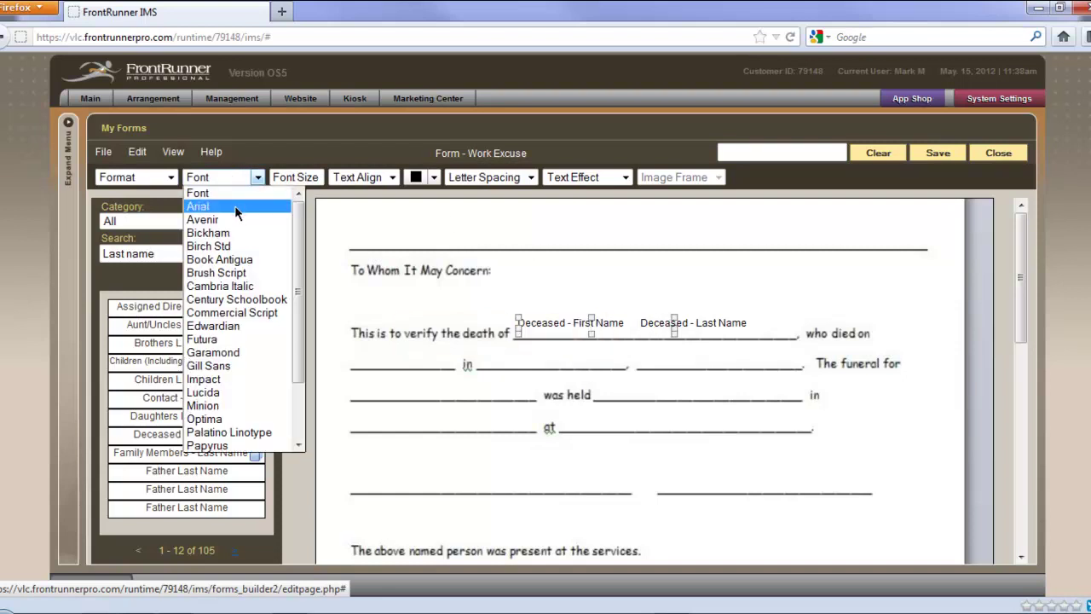
left_click(239, 260)
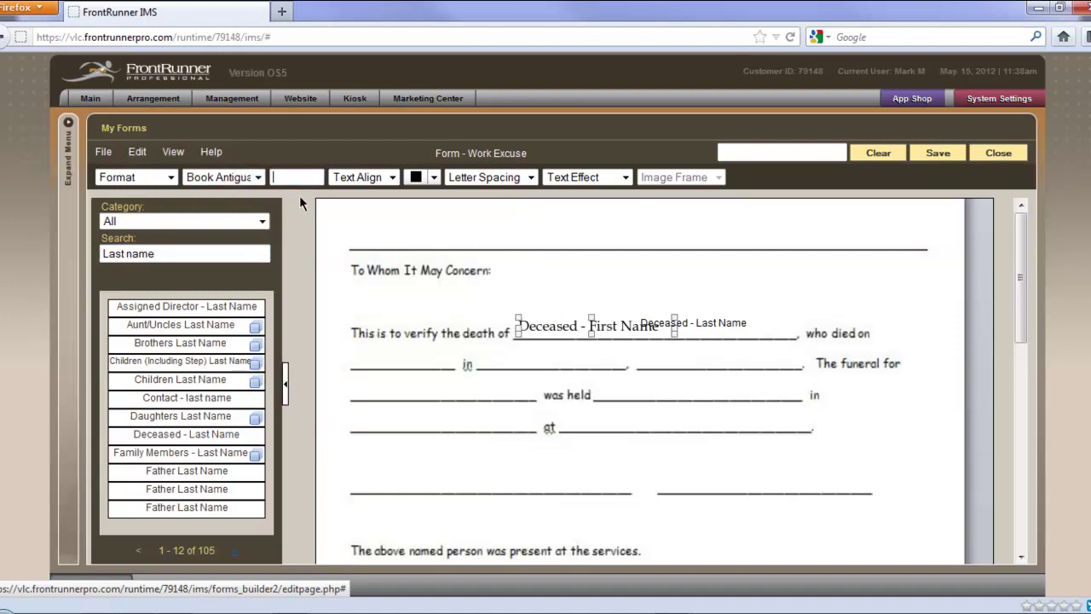
type("16")
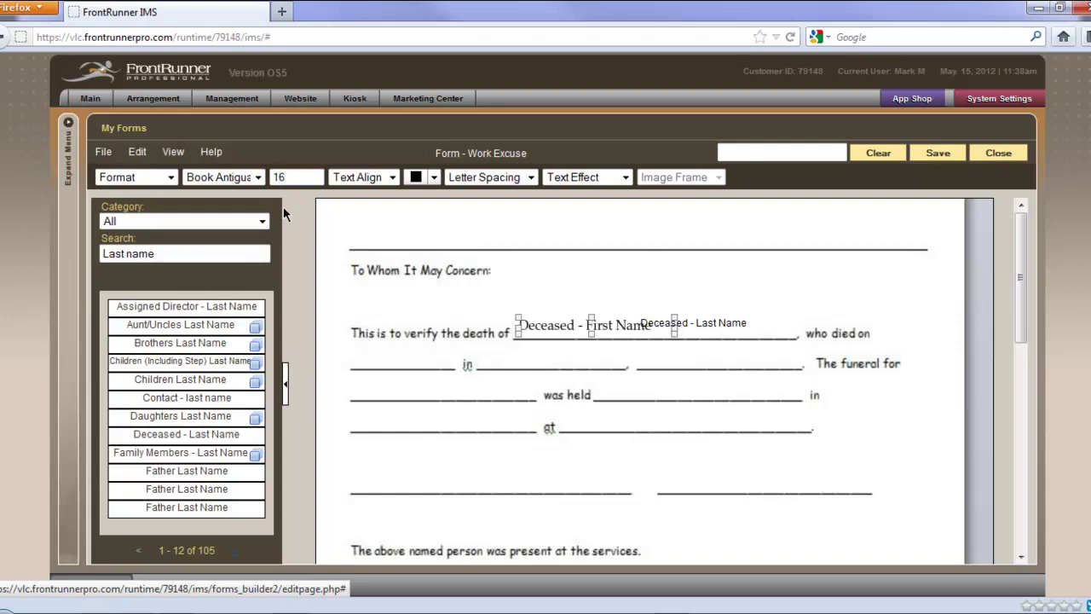
Step: Set the Deceased - Last Name field's font to Book Antiqua at size 16
left_click(717, 330)
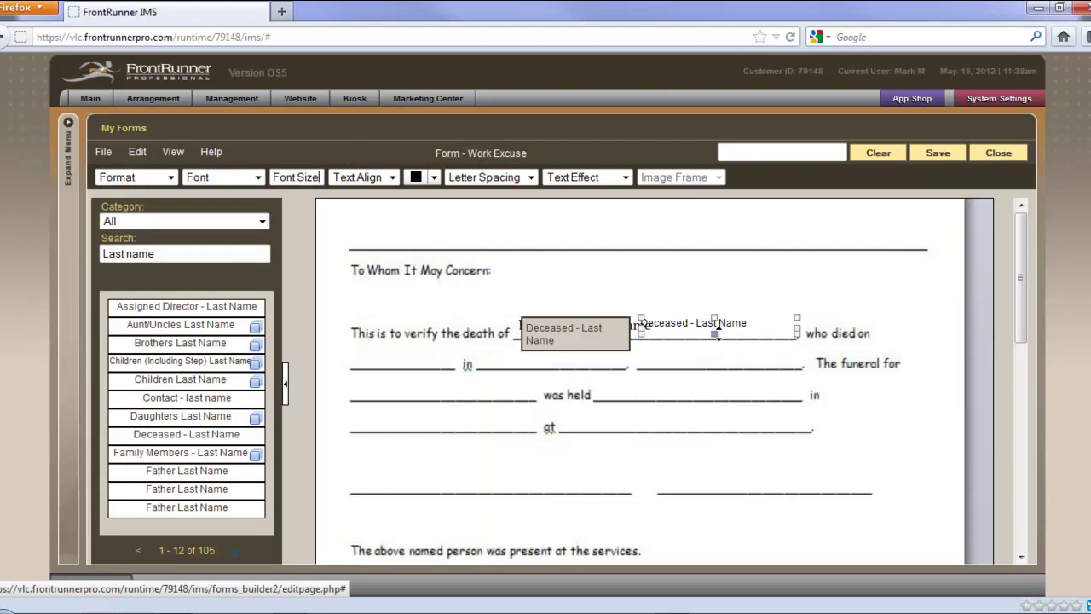
left_click(247, 179)
left_click(248, 263)
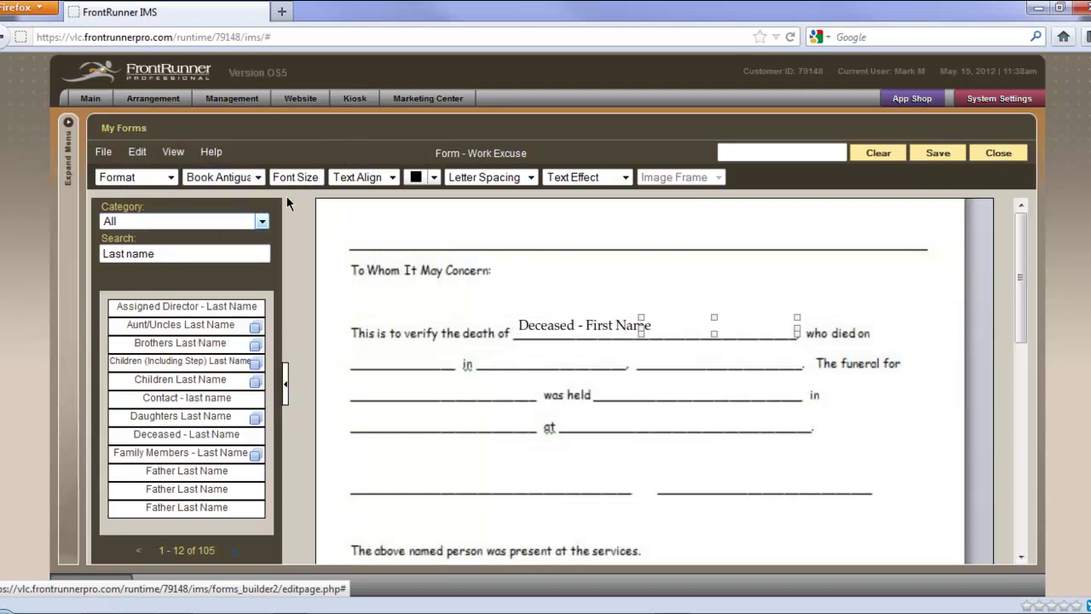
left_click(288, 180)
type("16")
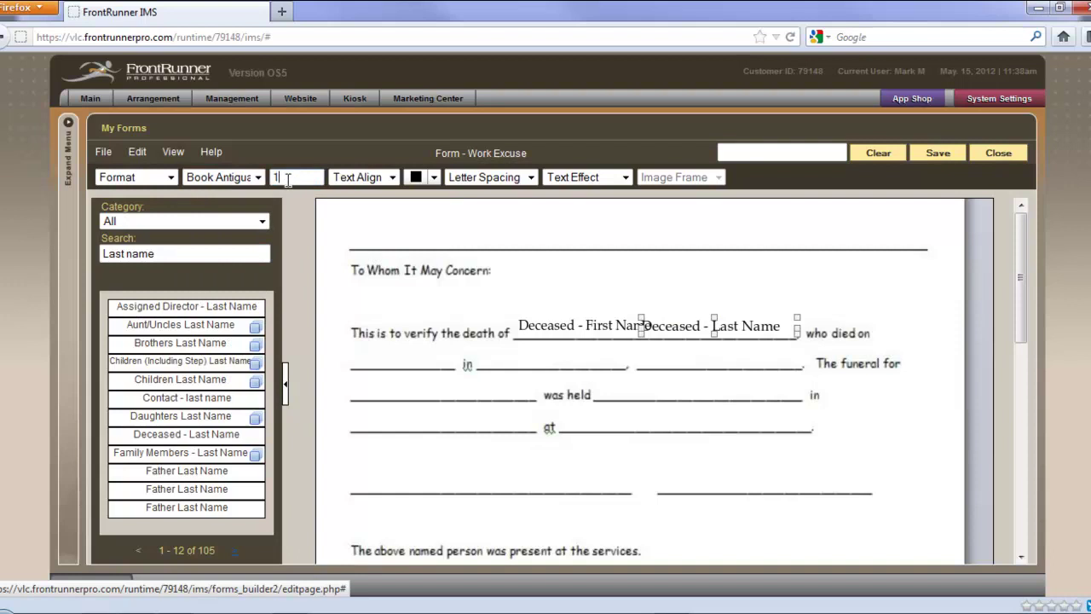
left_click(674, 408)
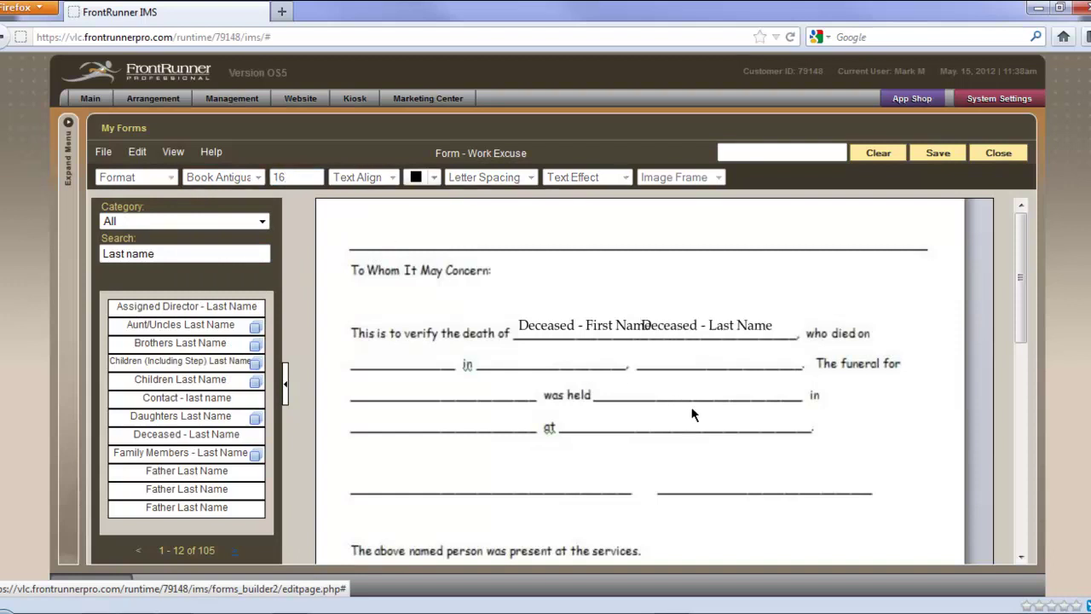
Step: Move the Deceased - Last Name field clear of the first name and narrow it to end near the blank's end
left_click(704, 329)
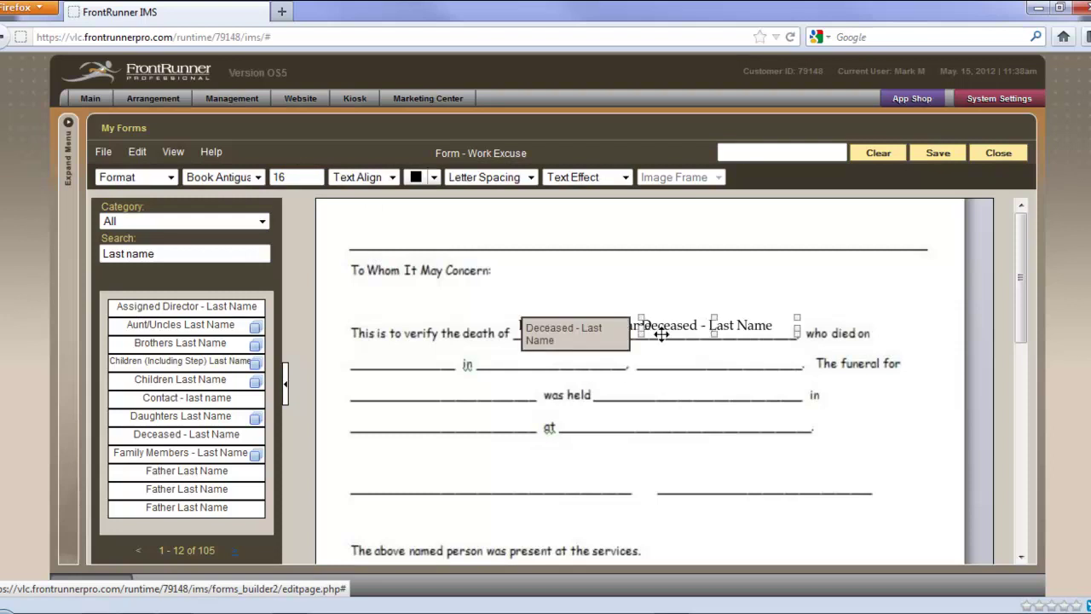
left_click(598, 326)
left_click(720, 326)
left_click_drag(796, 334, 868, 334)
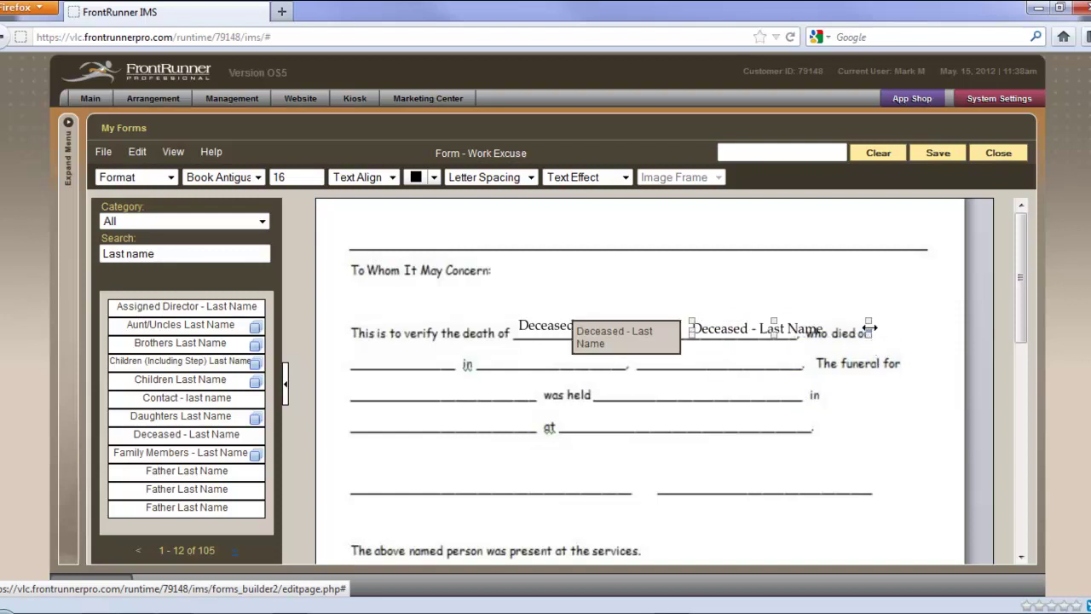
left_click_drag(868, 328, 805, 327)
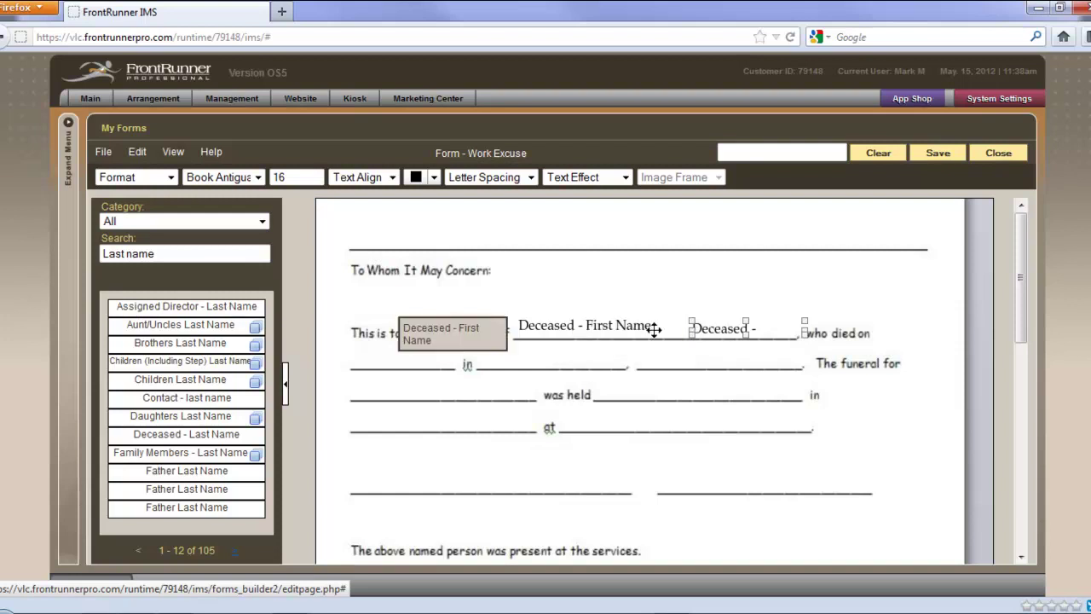
Step: Group the Deceased - First Name and Deceased - Last Name fields together with Space as their separator and save the group
left_click(605, 329)
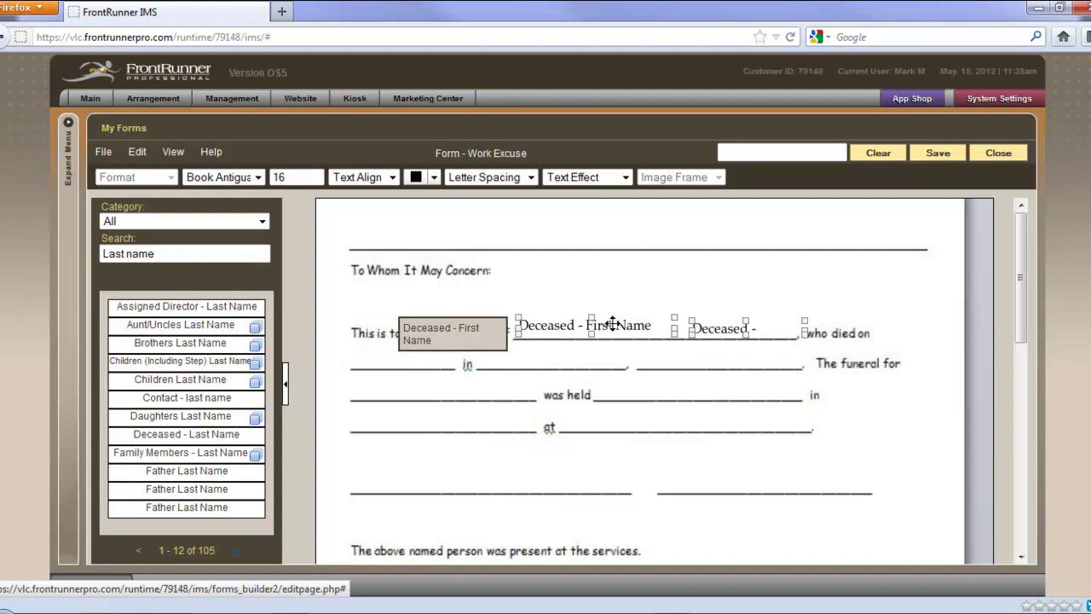
right_click(612, 327)
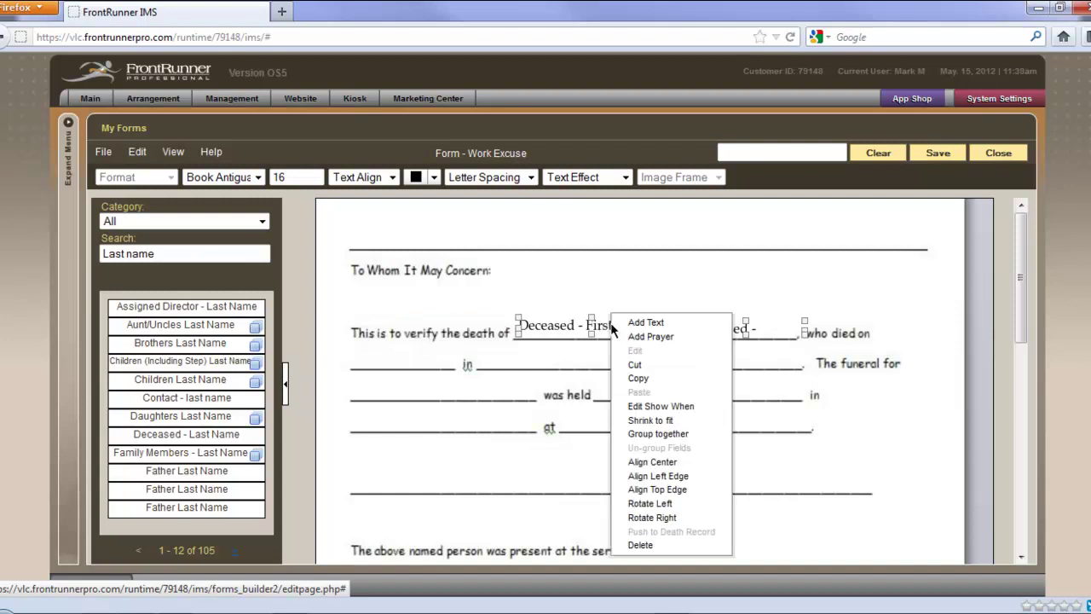
left_click(648, 433)
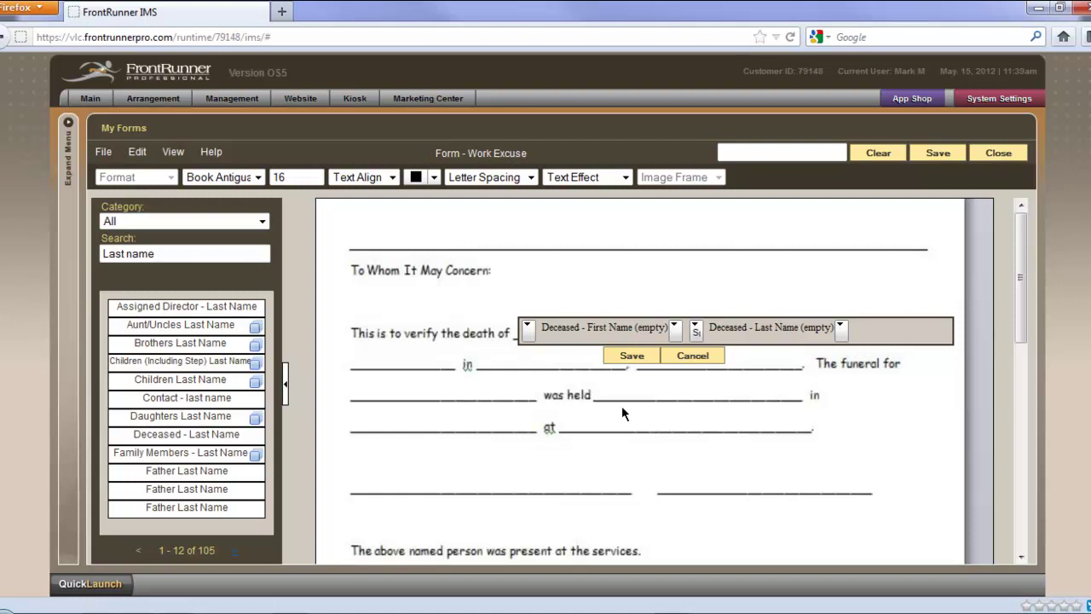
left_click(697, 334)
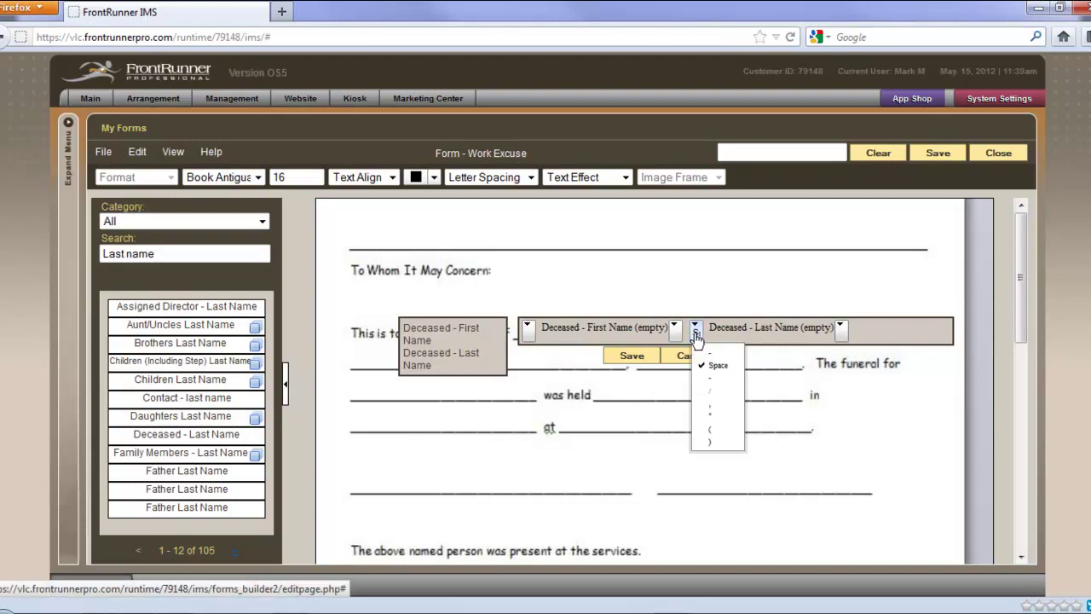
left_click(722, 402)
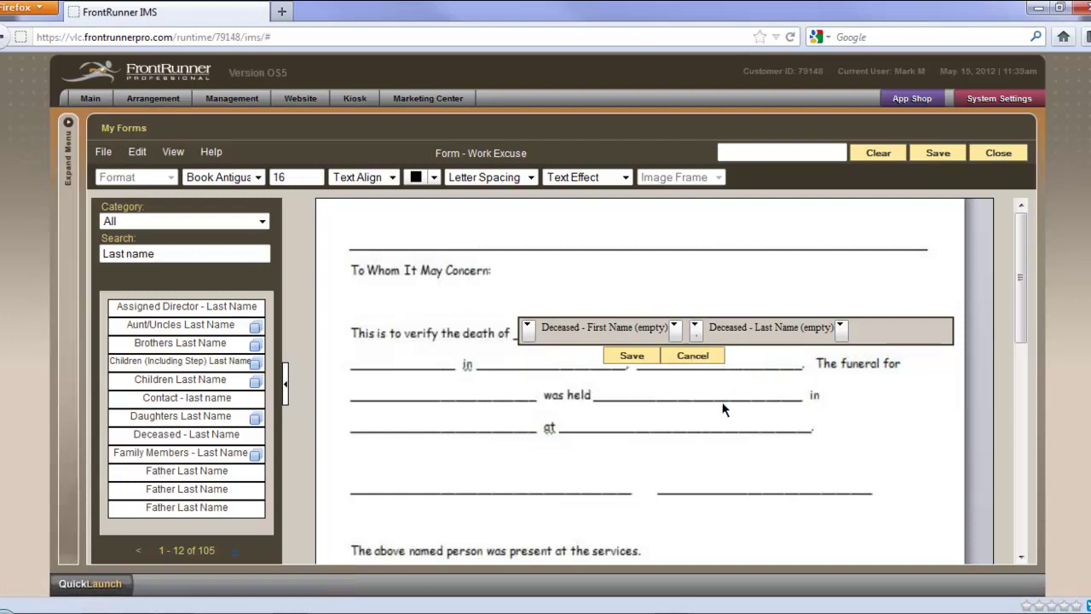
left_click(696, 332)
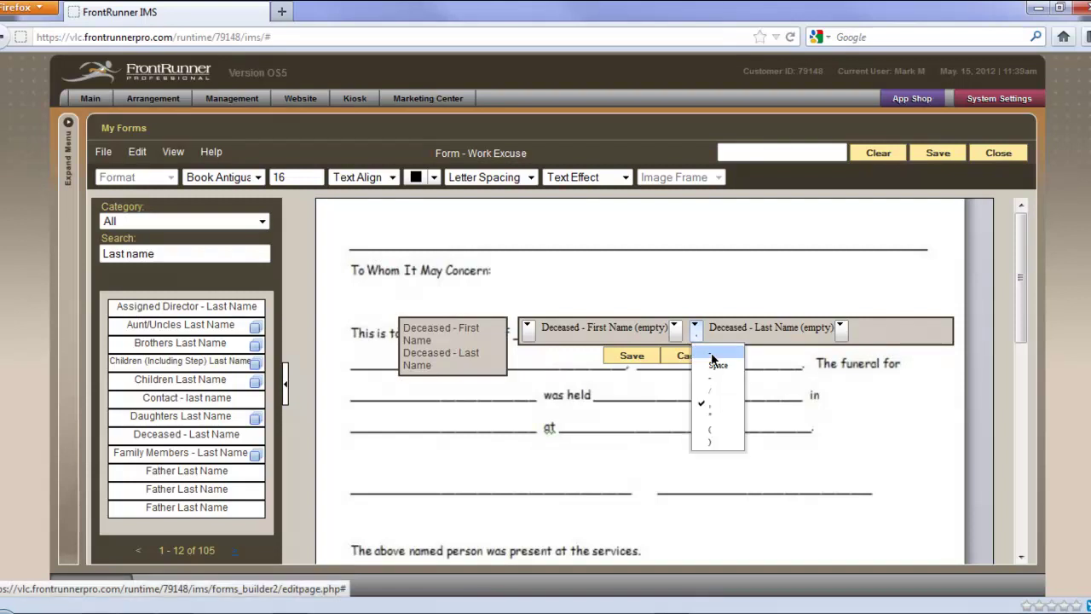
left_click(721, 367)
left_click(632, 357)
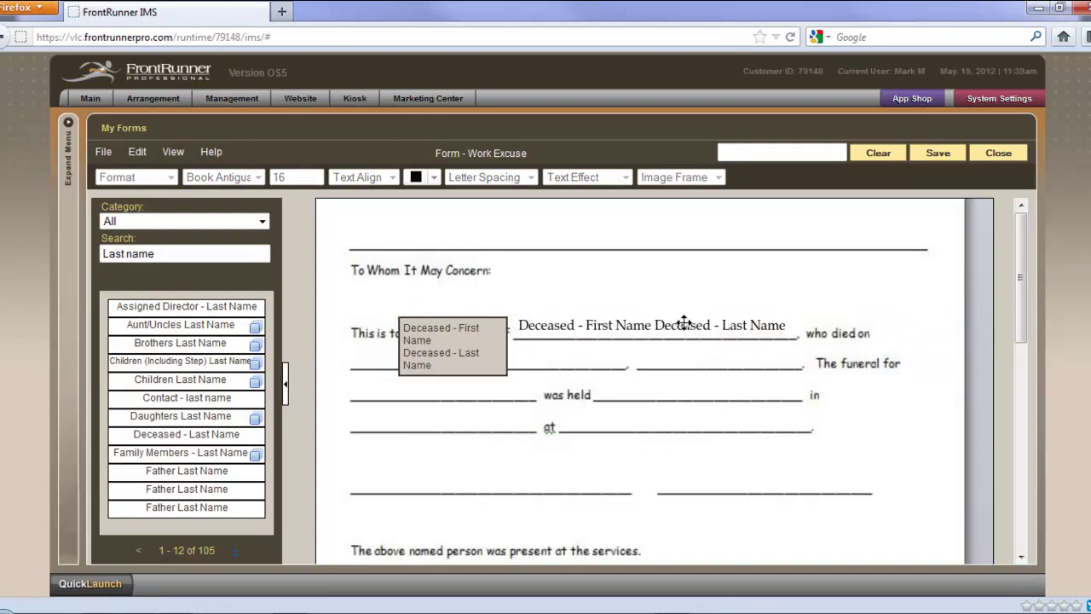
Step: Review the capitalization format options for the grouped name field, keeping the default format
left_click(629, 325)
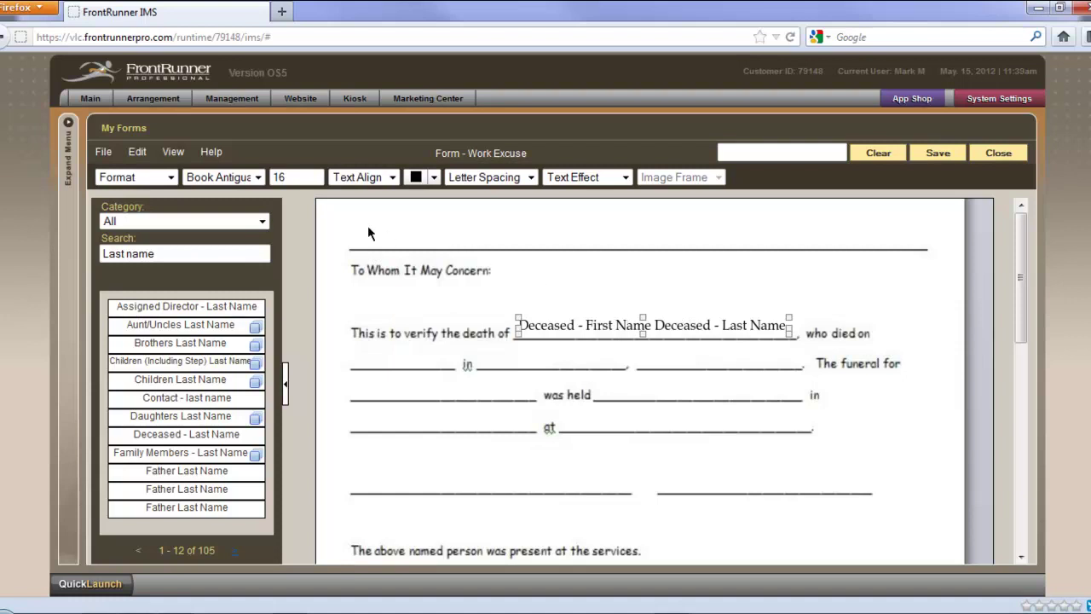
left_click(172, 177)
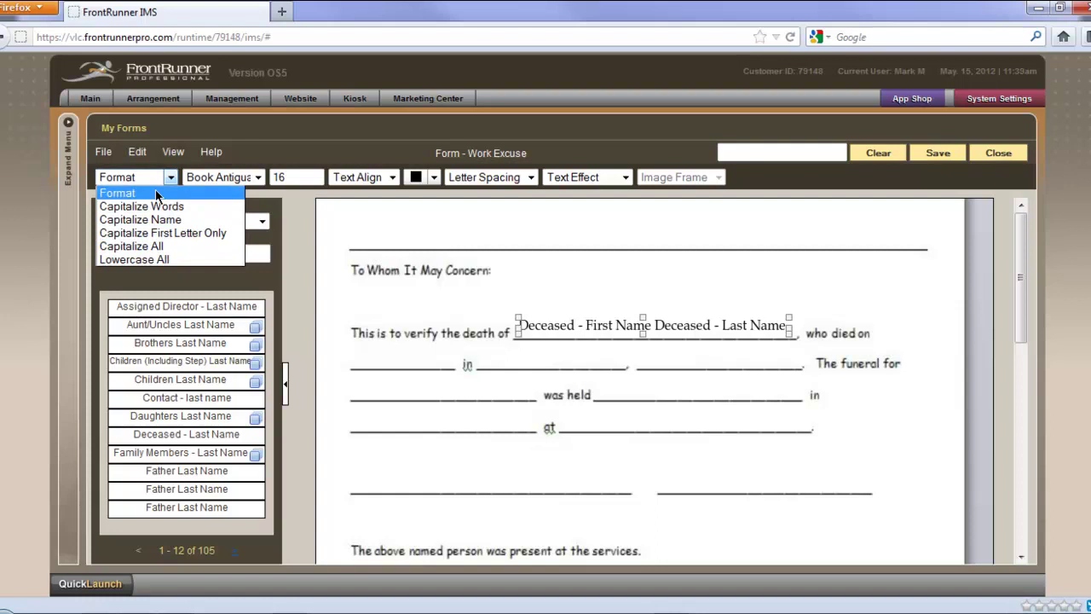
left_click(119, 193)
left_click(537, 267)
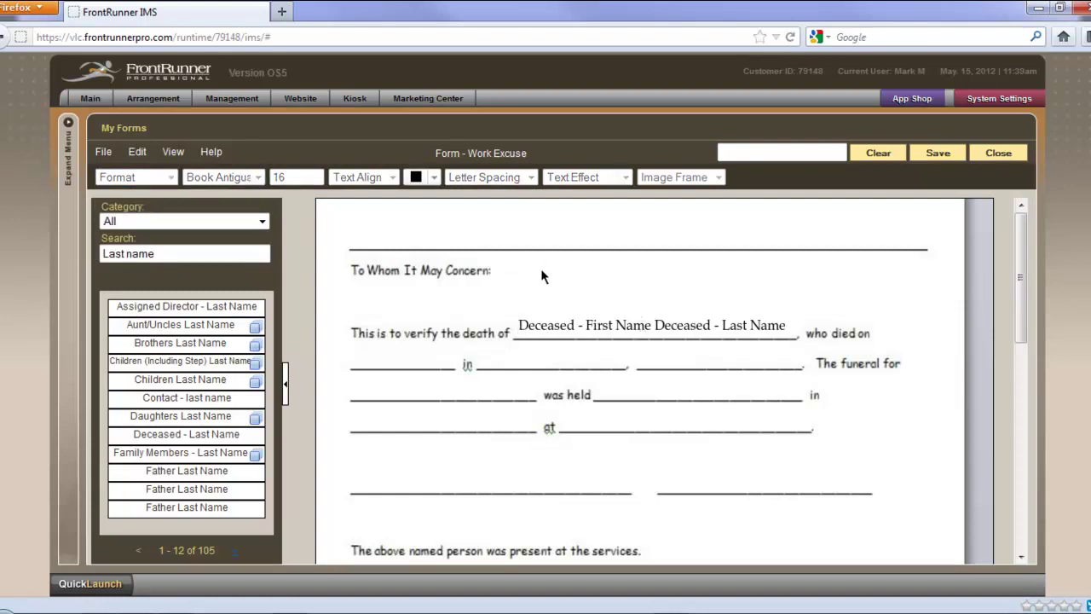
Step: Search the fields for "Date" and place Date Of Death on the blank after "who died on"
left_click(194, 255)
left_click_drag(194, 255, 104, 253)
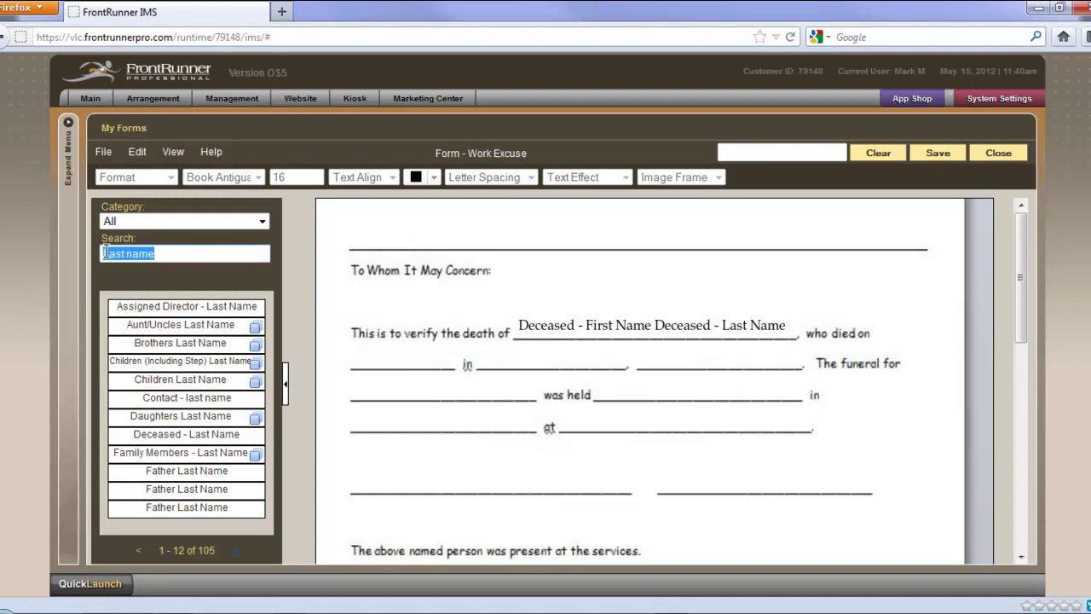
type("Date")
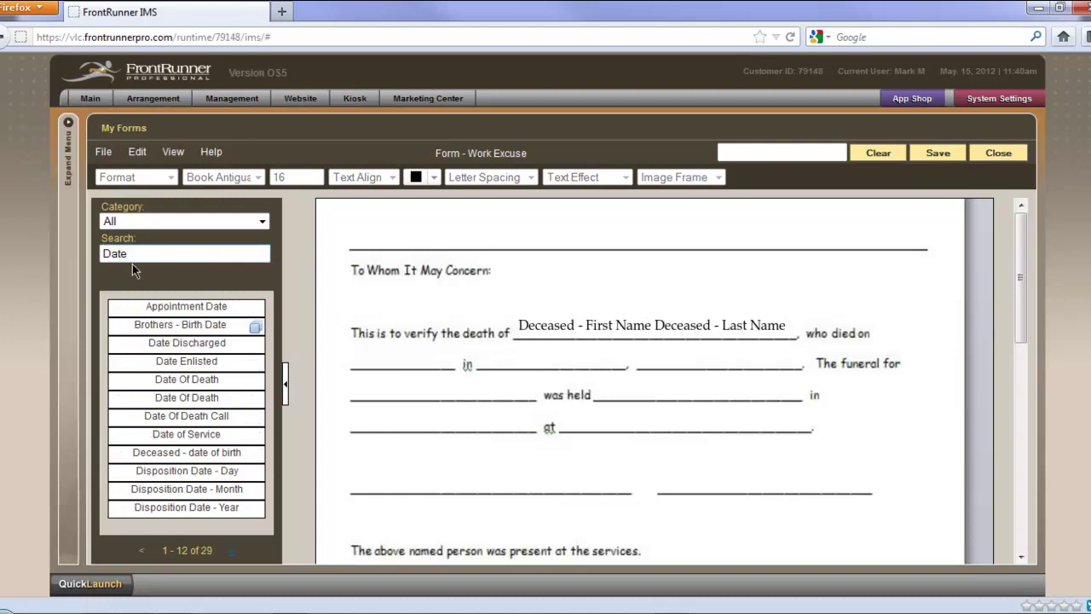
left_click_drag(180, 376, 480, 365)
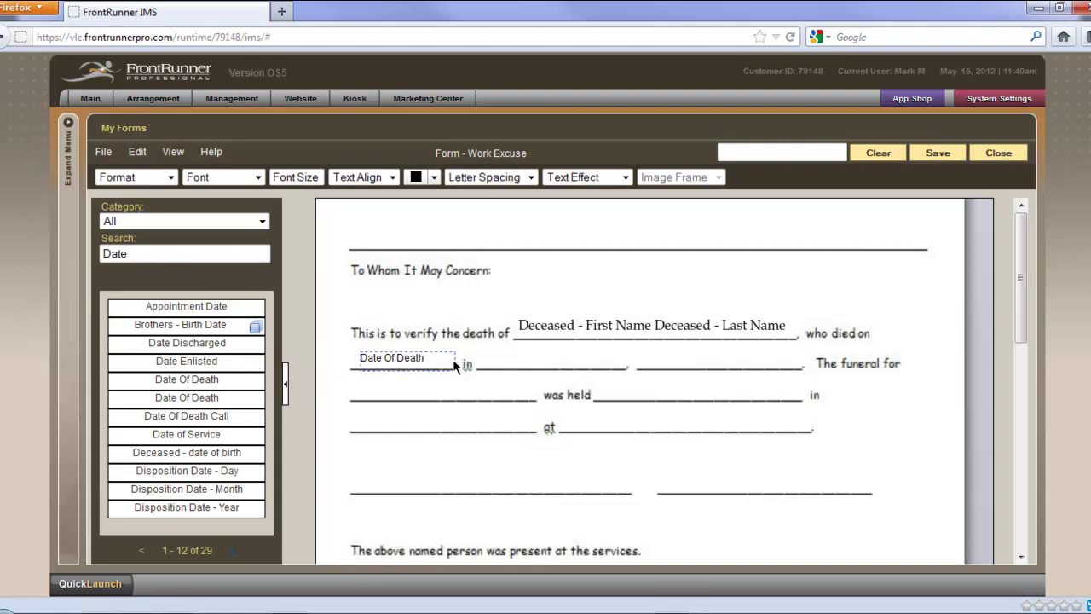
Step: Set the Date Of Death field's font to Book Antiqua at size 14
left_click(452, 359)
left_click(232, 179)
left_click(236, 264)
left_click(278, 179)
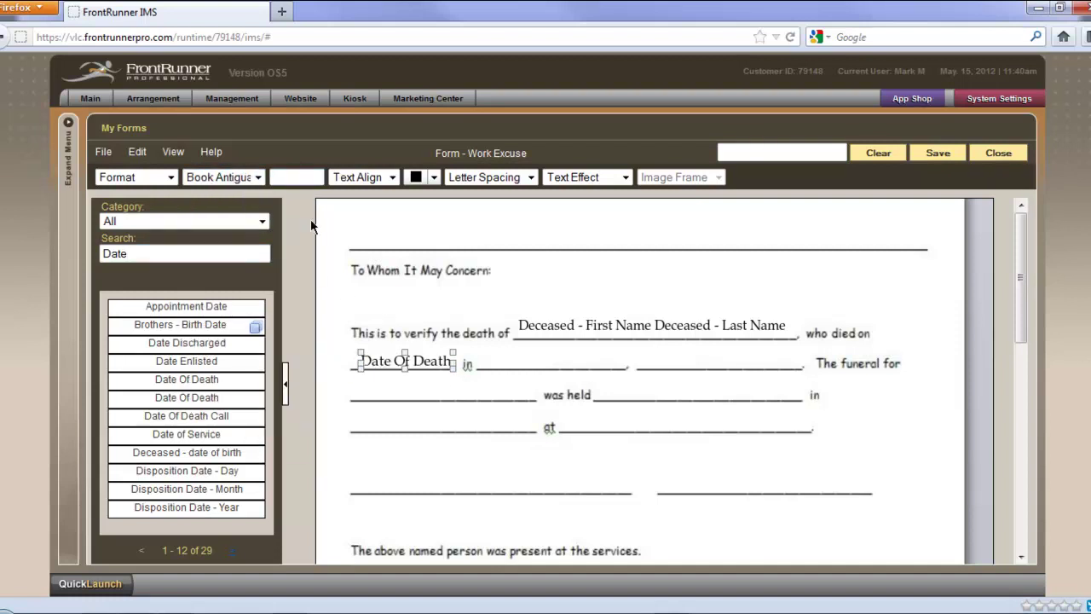
type("14")
left_click(402, 306)
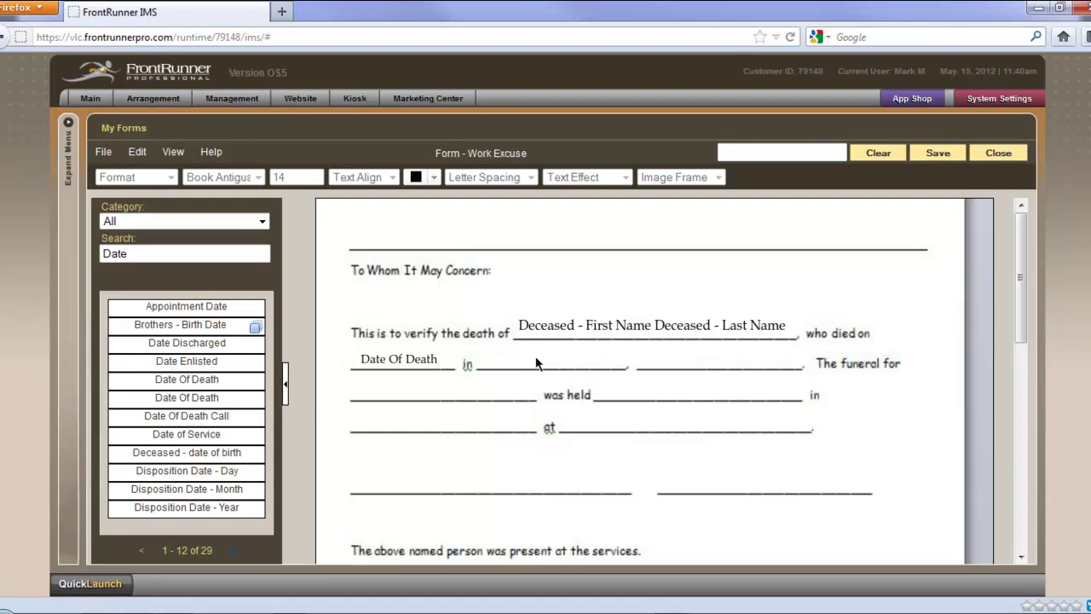
Step: Search the fields for "Gender" and place Gender of deceased on the blank after "was held"
double_click(99, 259)
type("Gender")
left_click_drag(173, 343, 671, 392)
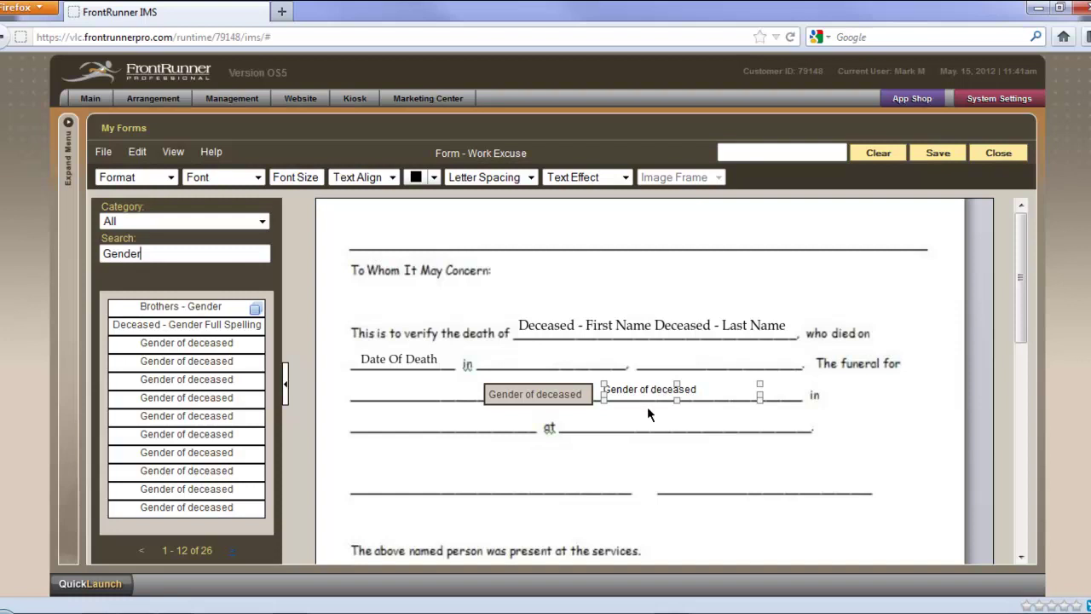
Step: Convert the Gender of deceased field to an X mark, saving it with no value chosen
right_click(680, 390)
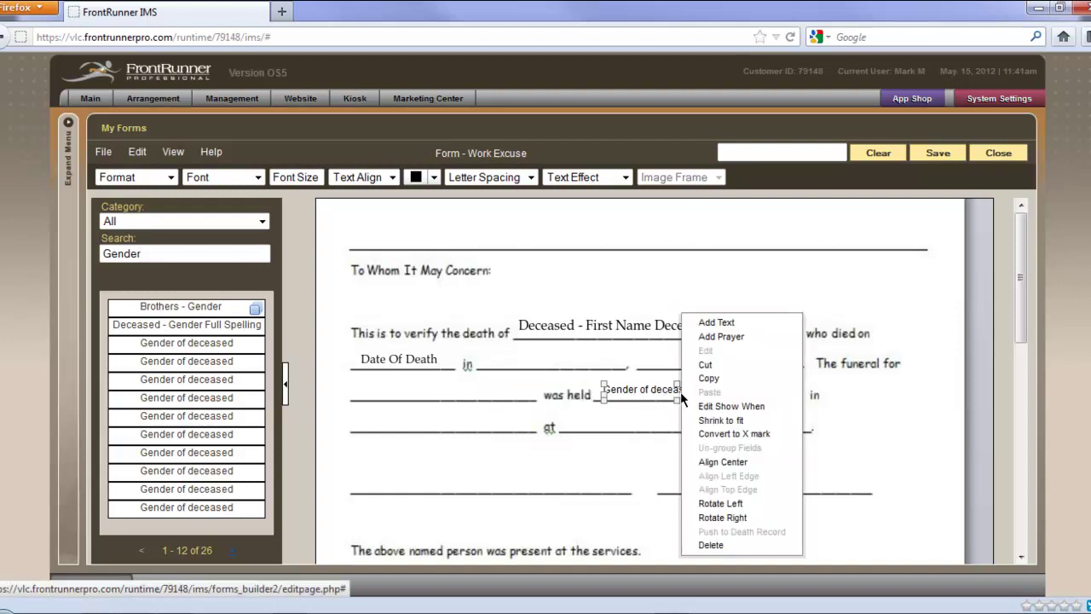
left_click(711, 432)
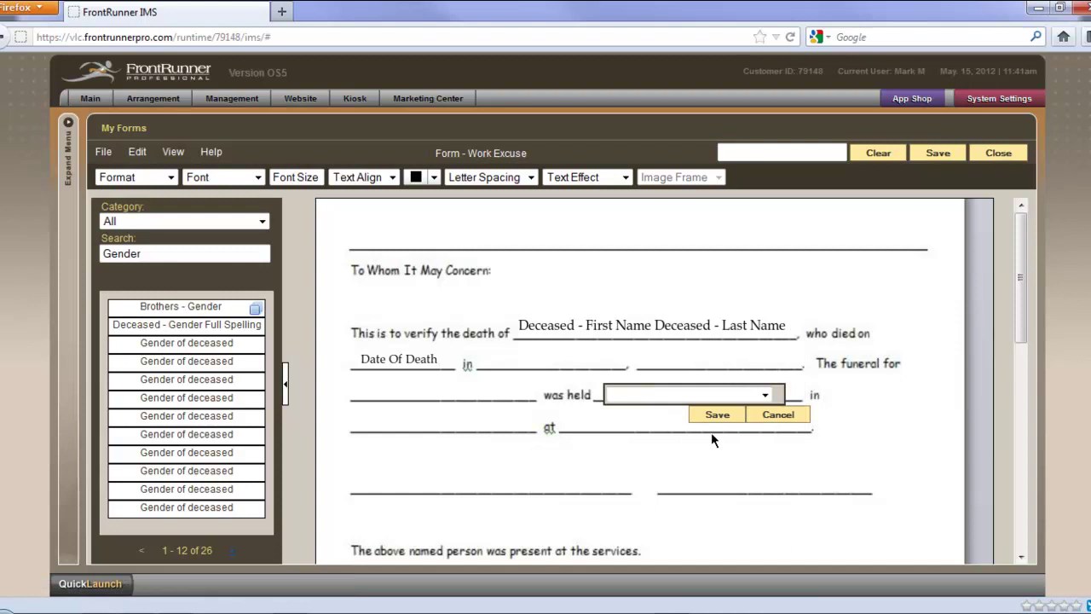
left_click(719, 416)
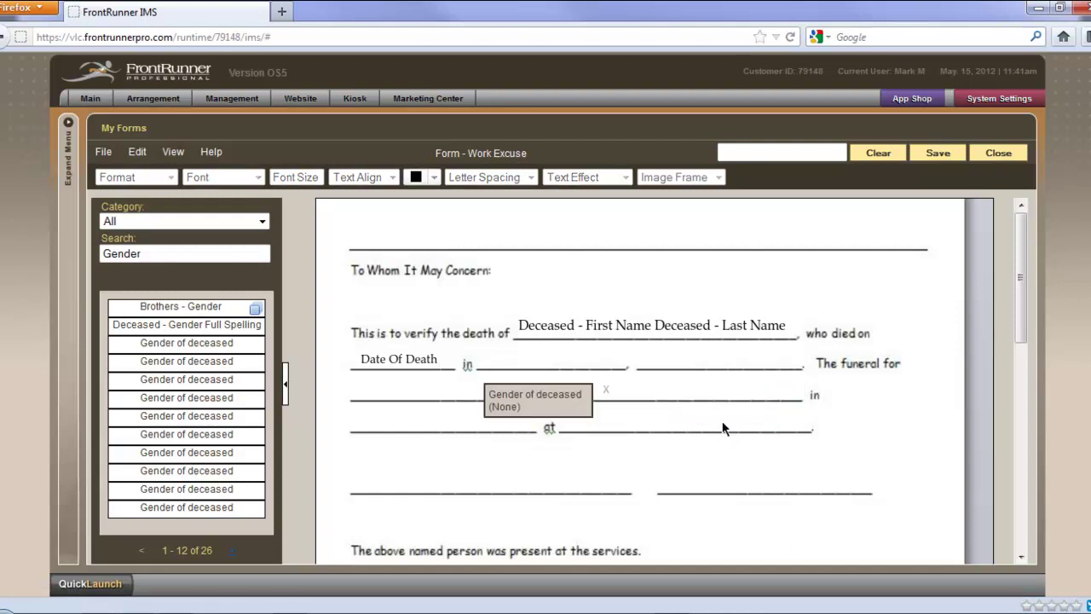
Step: Narrow the X mark field to fit its mark and move it to the far end of the "was held" blank
left_click(605, 393)
left_click_drag(759, 397, 632, 393)
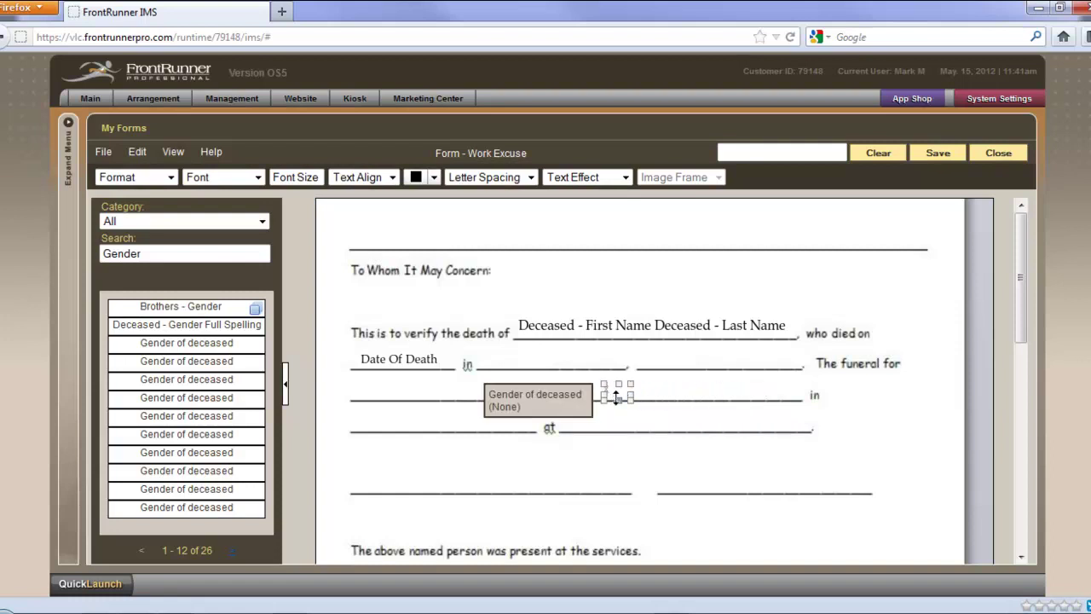
left_click_drag(615, 390, 778, 390)
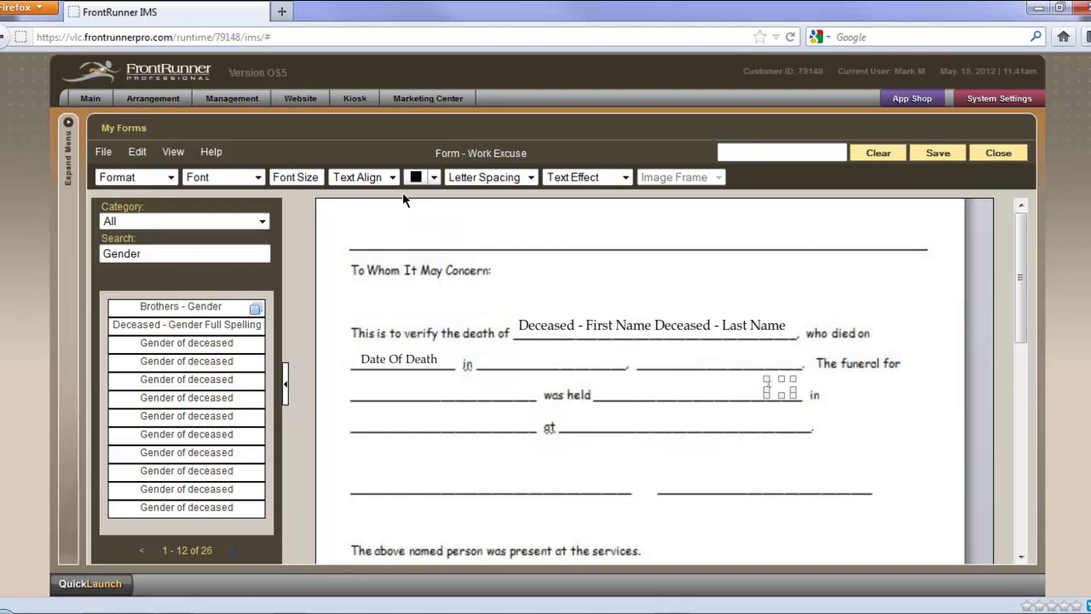
Step: Center-align the text of the Date Of Death field on its blank
left_click(400, 363)
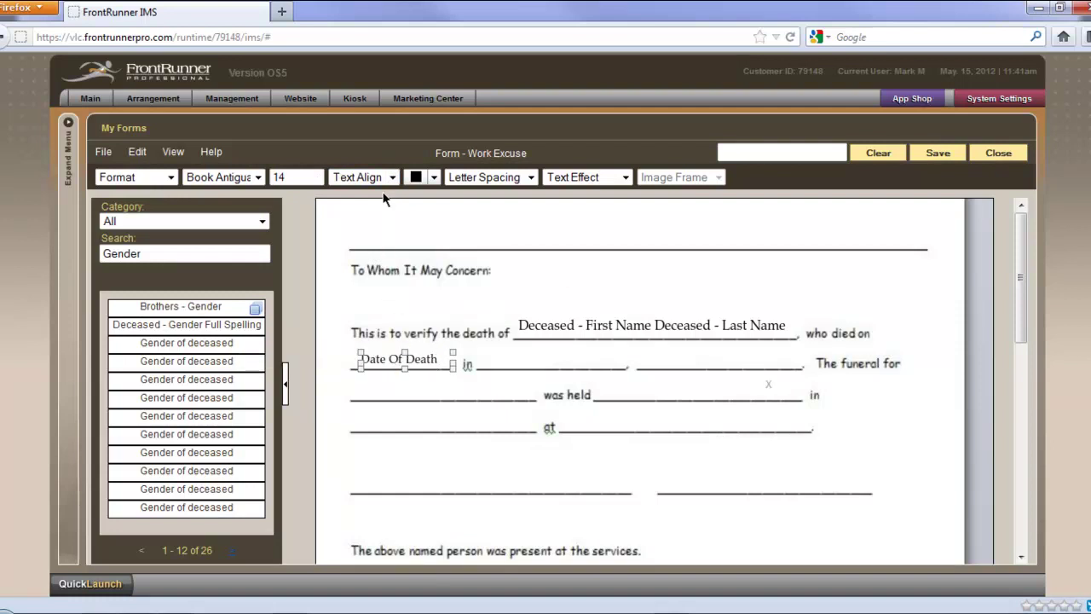
left_click(393, 179)
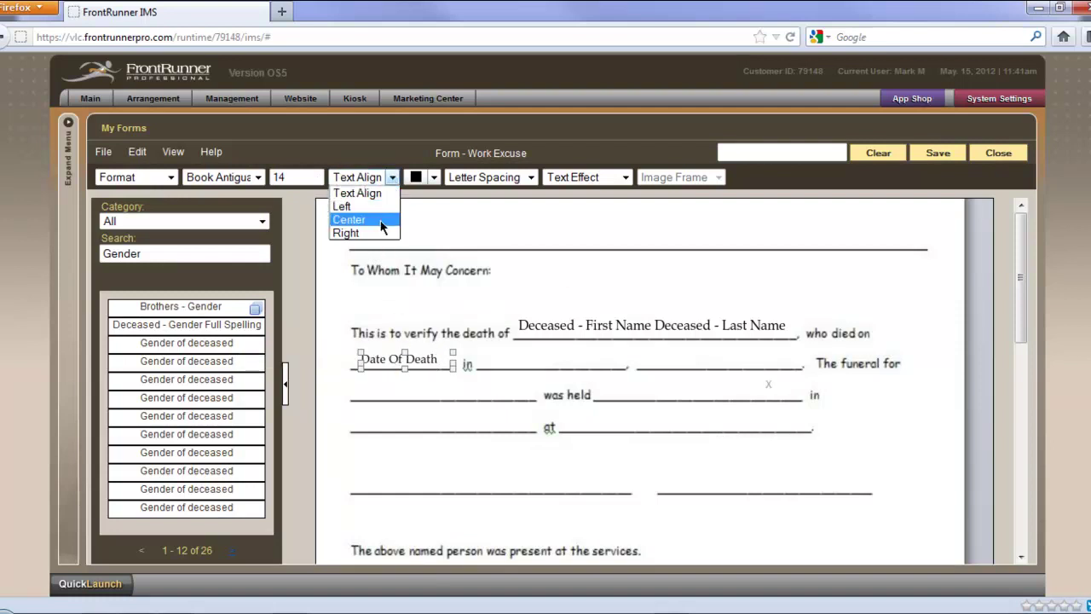
left_click(381, 225)
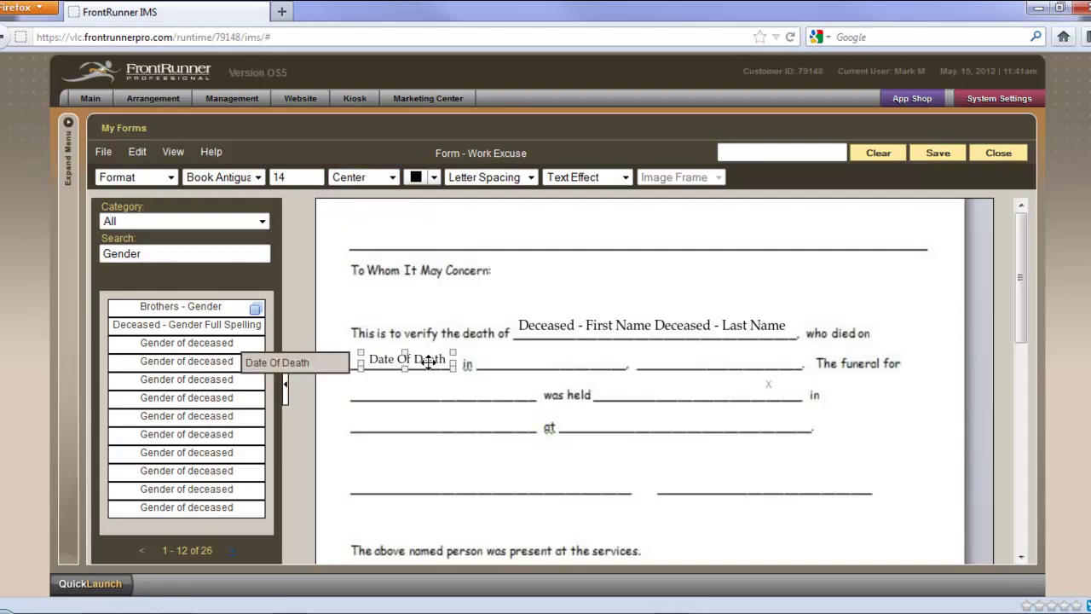
left_click(430, 411)
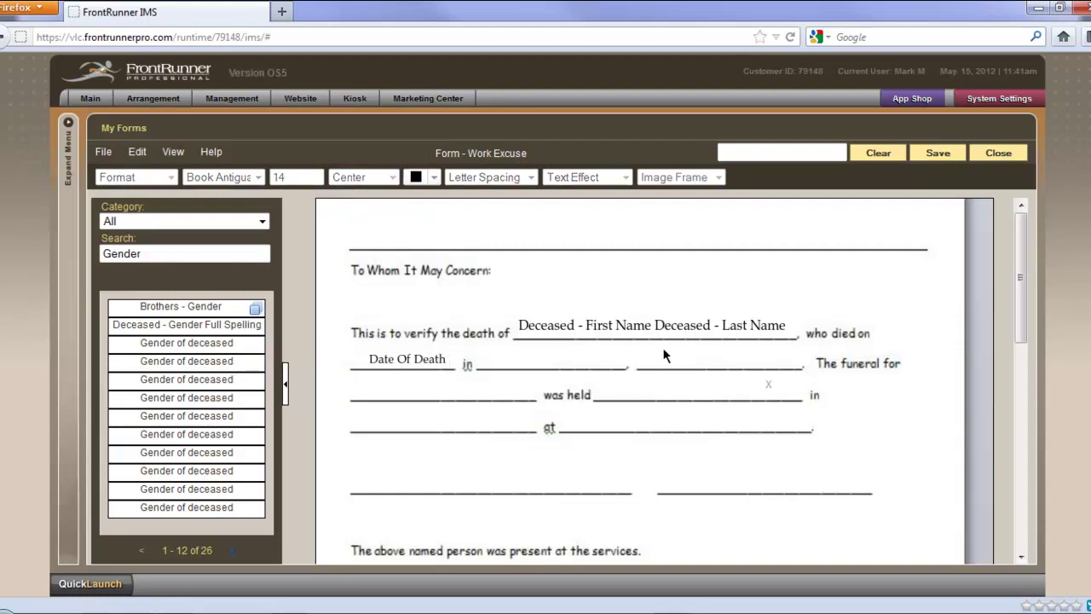
Step: Center-align the grouped deceased first and last name field on the "verify the death of" blank
left_click(675, 322)
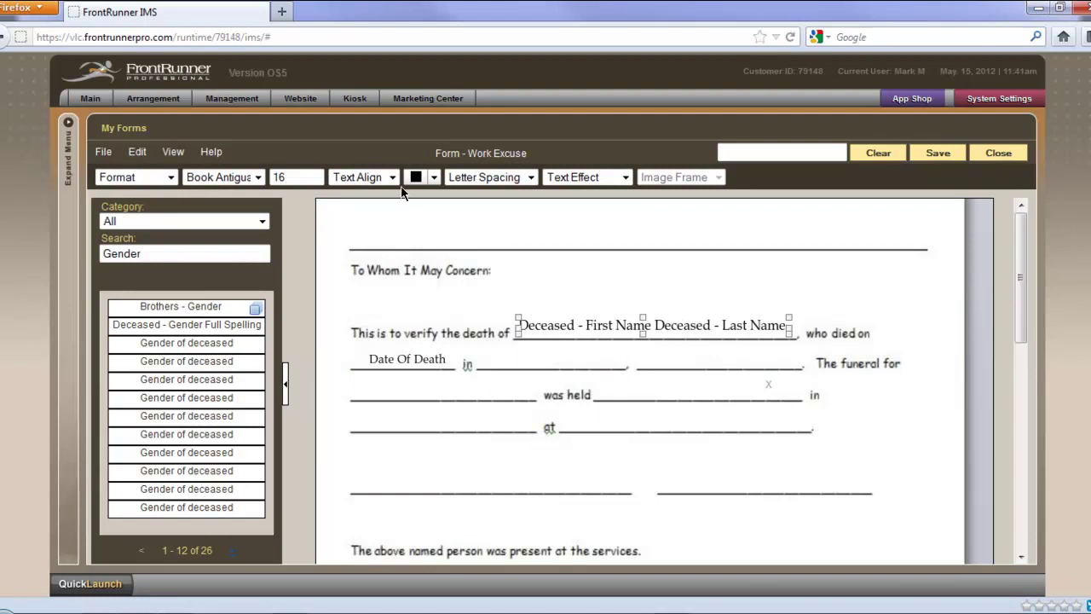
left_click(396, 181)
left_click(380, 220)
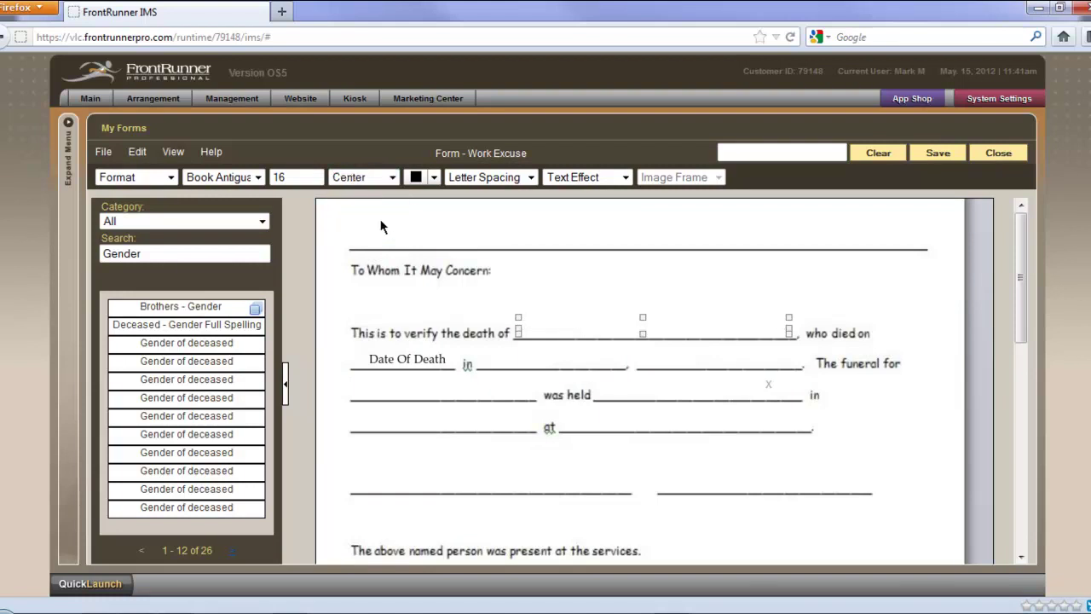
left_click(676, 270)
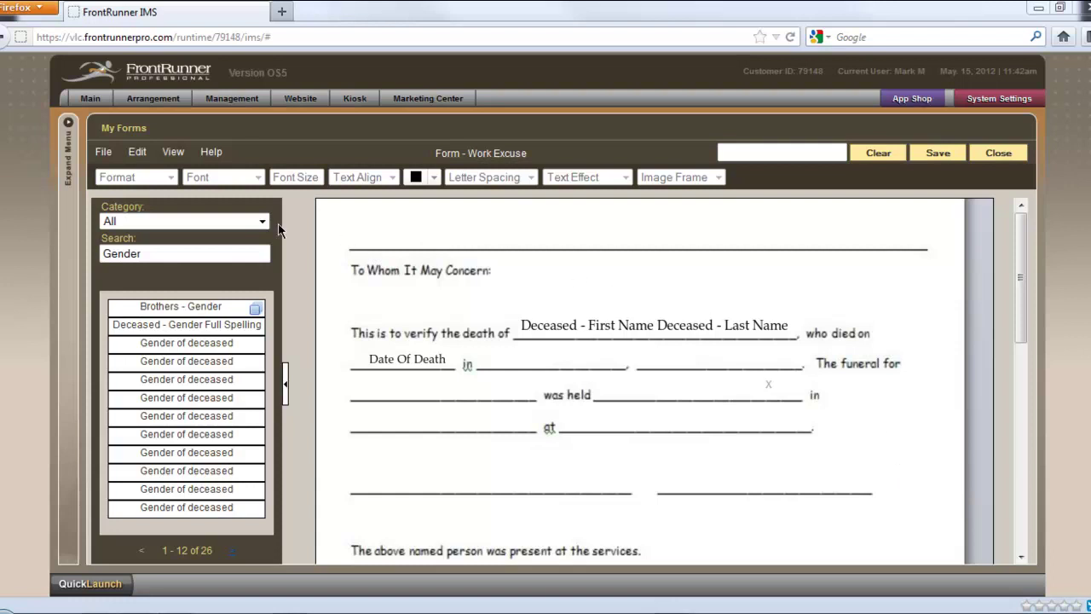
Step: Save the Work Excuse form and close its editor, confirming the closure
left_click(929, 160)
left_click(990, 156)
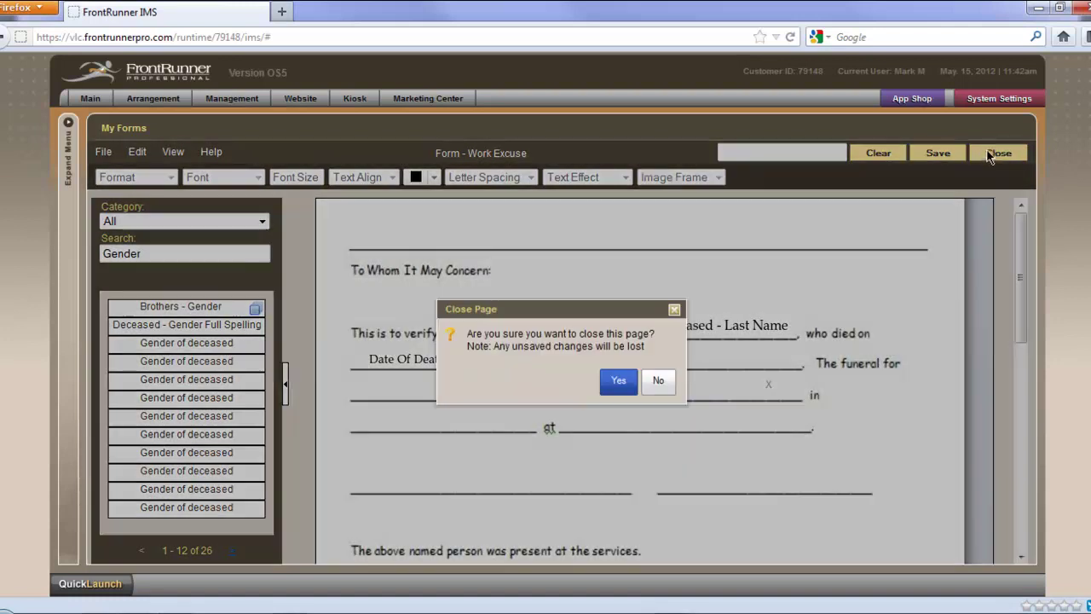
left_click(629, 385)
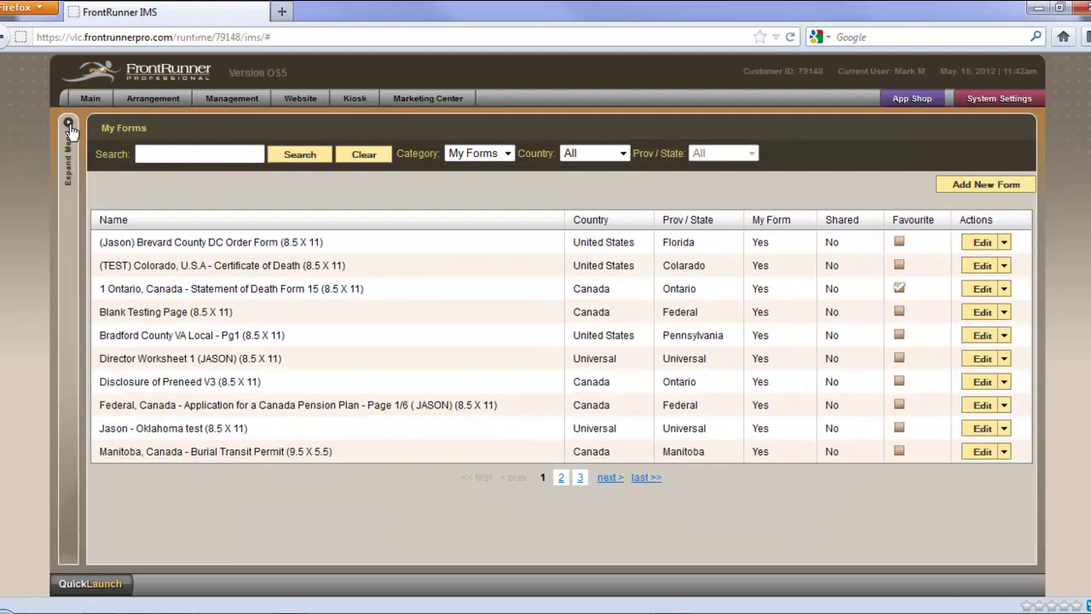
Step: Open the current client record of the East Kingston Chapel branch and go to its forms printing
left_click(69, 126)
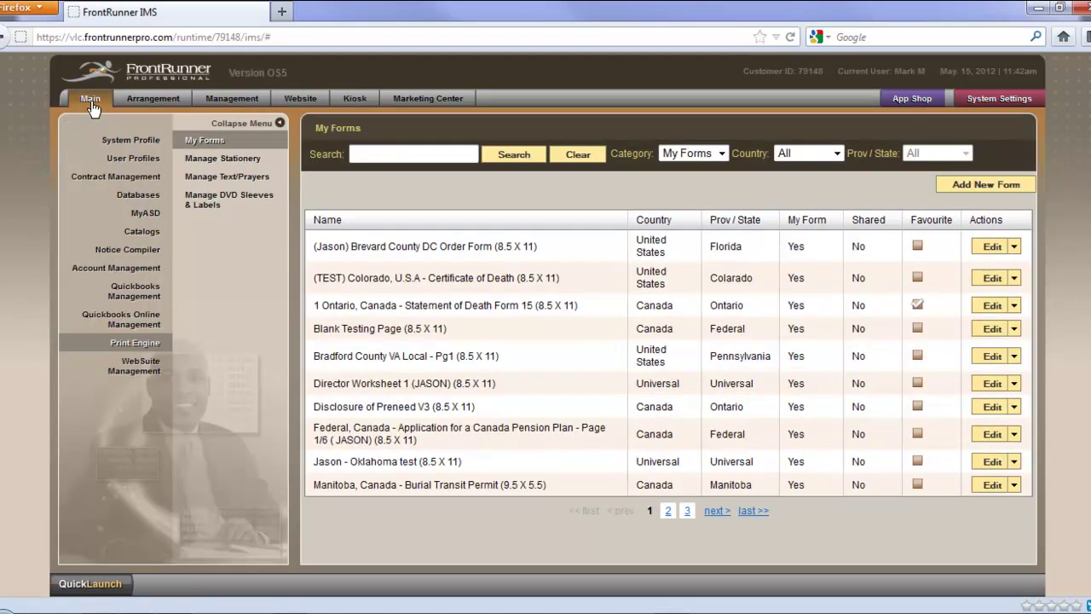
left_click(91, 102)
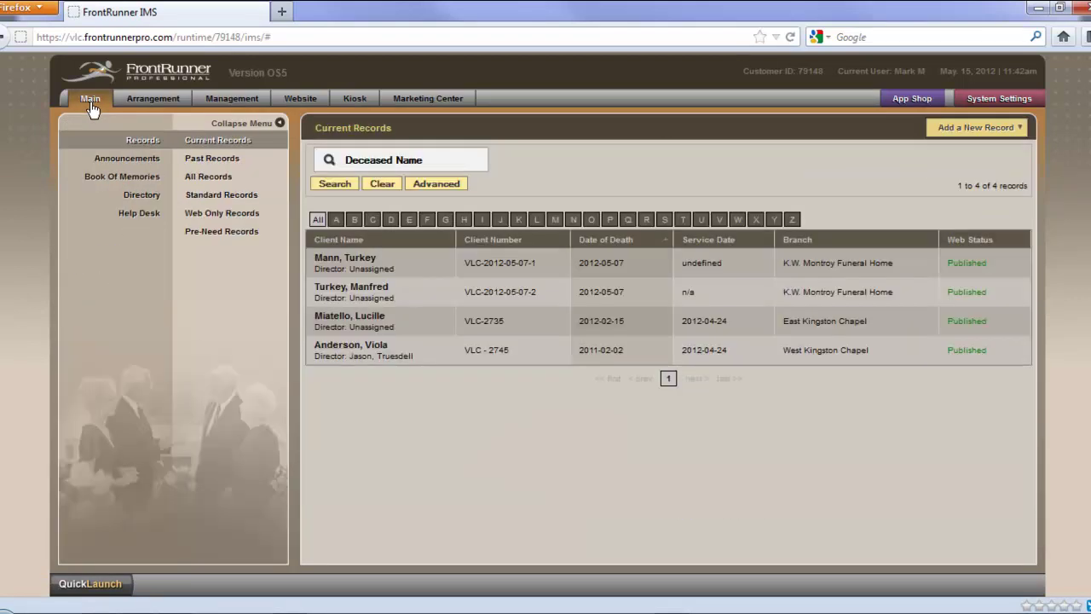
left_click(378, 333)
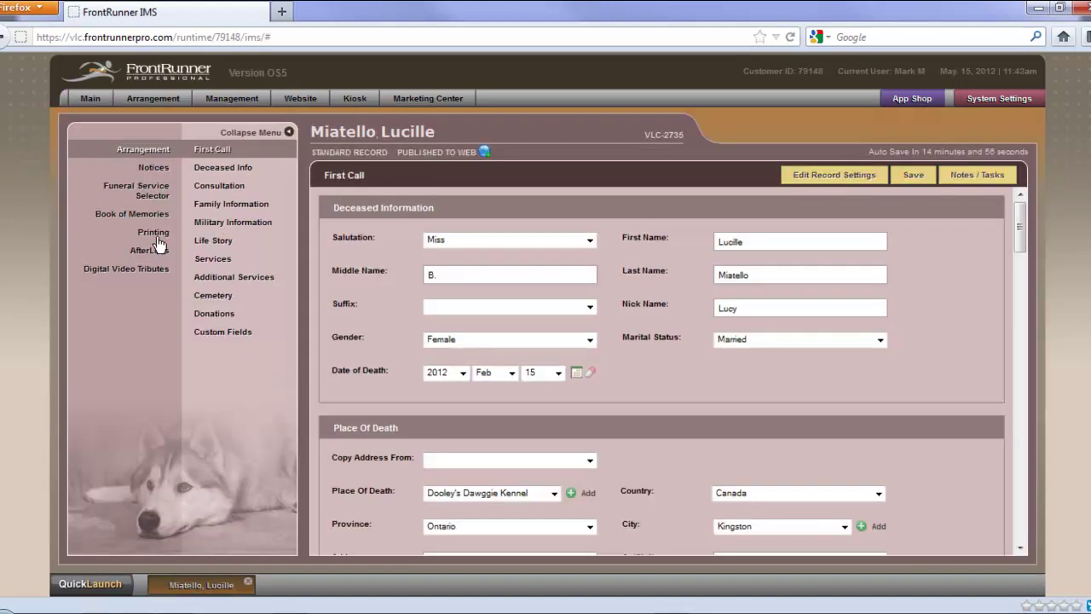
left_click(153, 234)
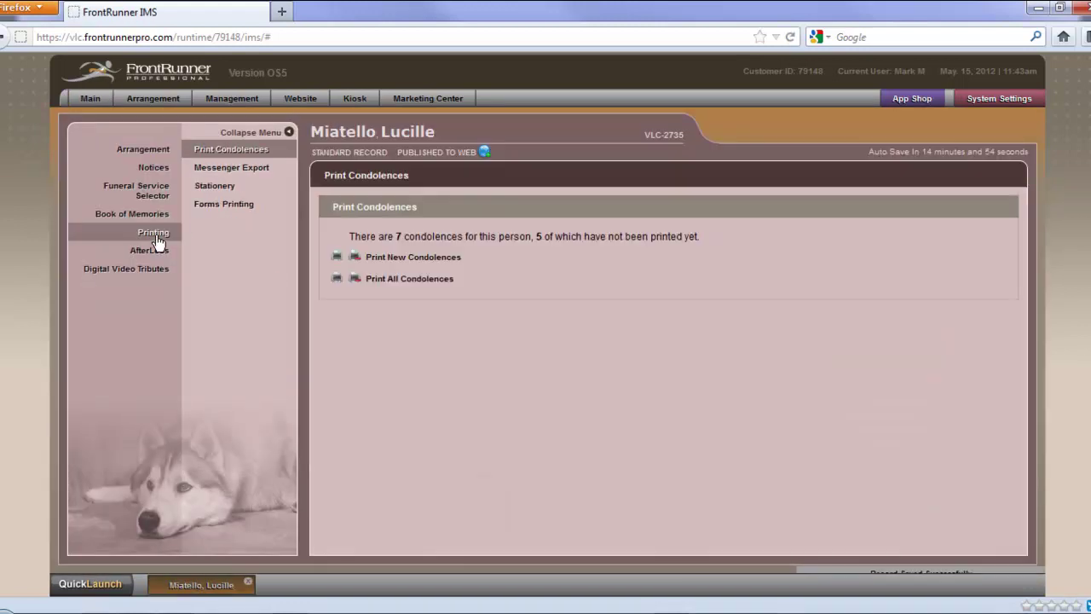
left_click(218, 209)
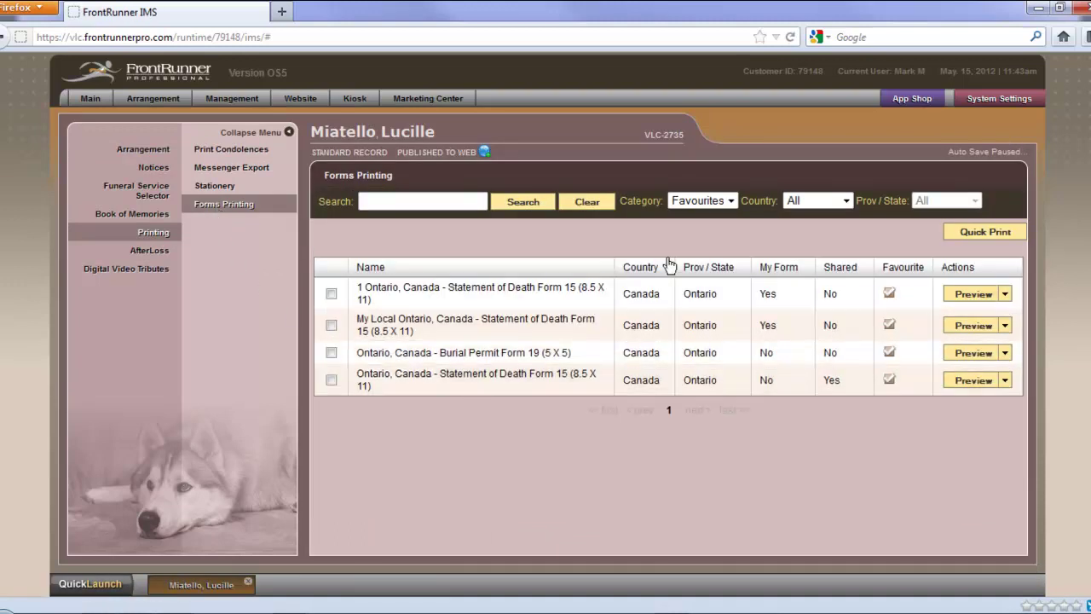
Step: Filter the printable forms to the My Forms category and the Universal country
left_click(730, 202)
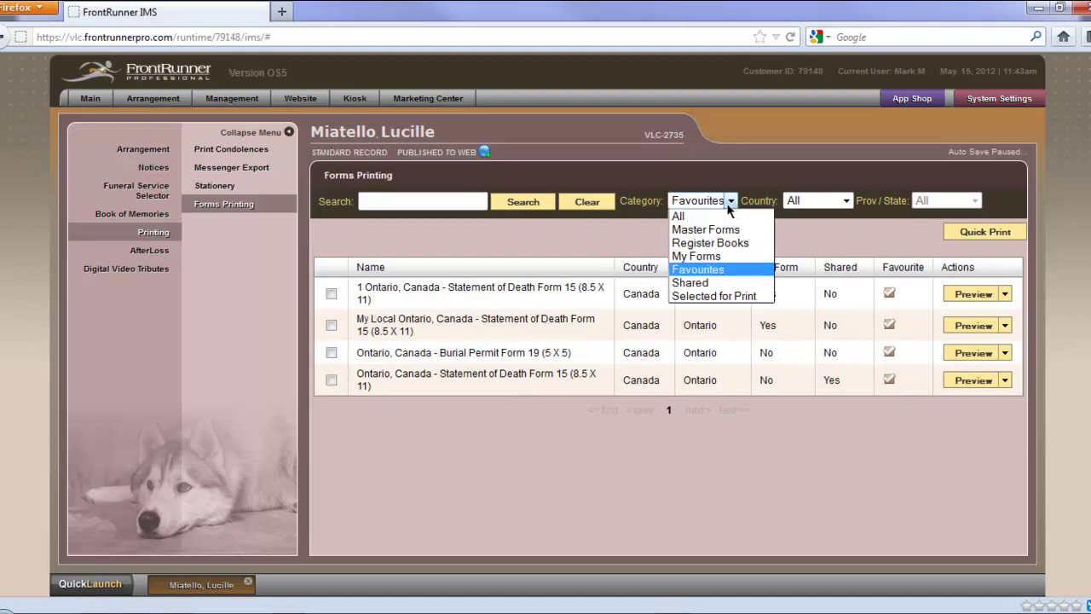
left_click(716, 258)
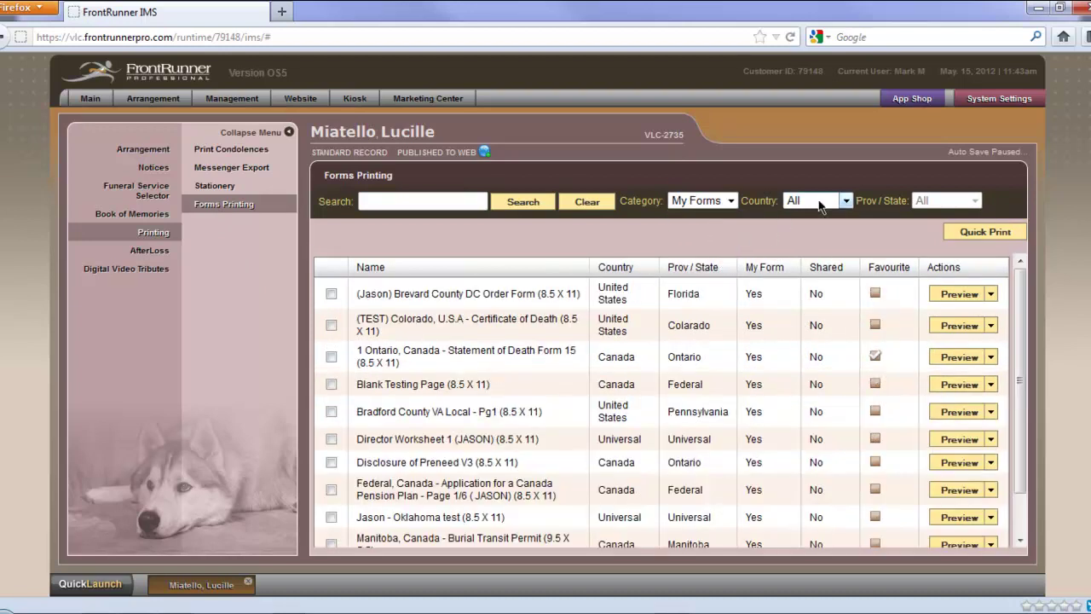
left_click(845, 201)
left_click(825, 256)
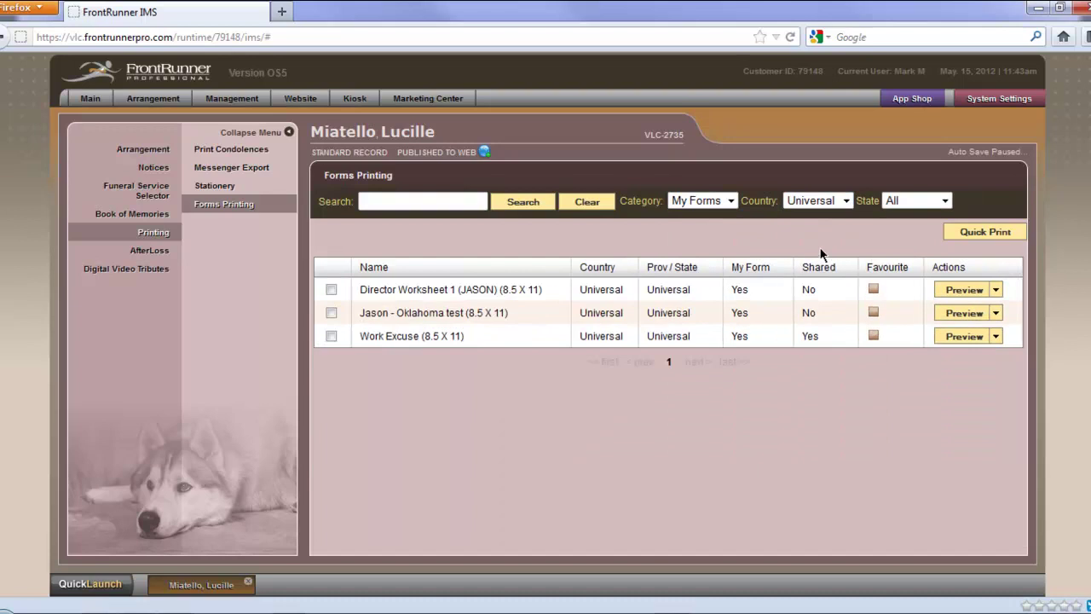
Step: Mark the Work Excuse form as a favourite and preview it for this record with the side menu collapsed
left_click(873, 336)
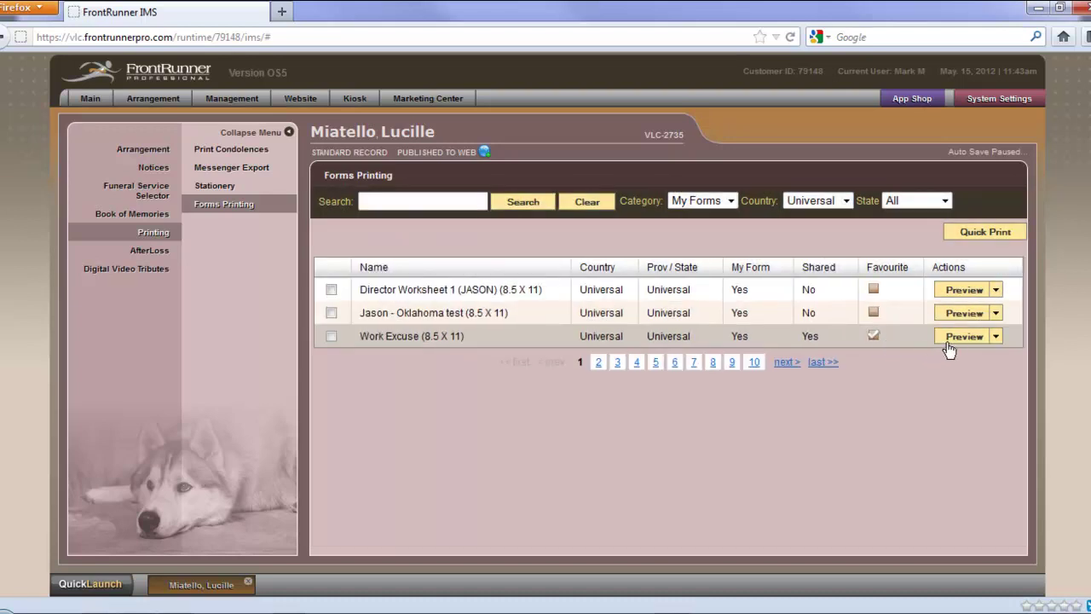
left_click(953, 339)
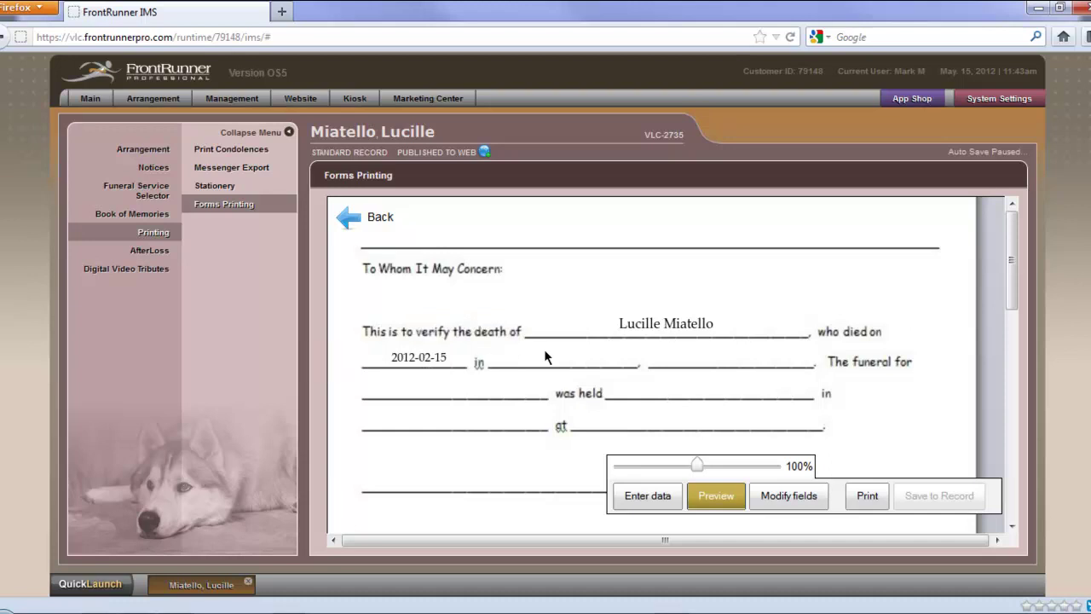
left_click(289, 132)
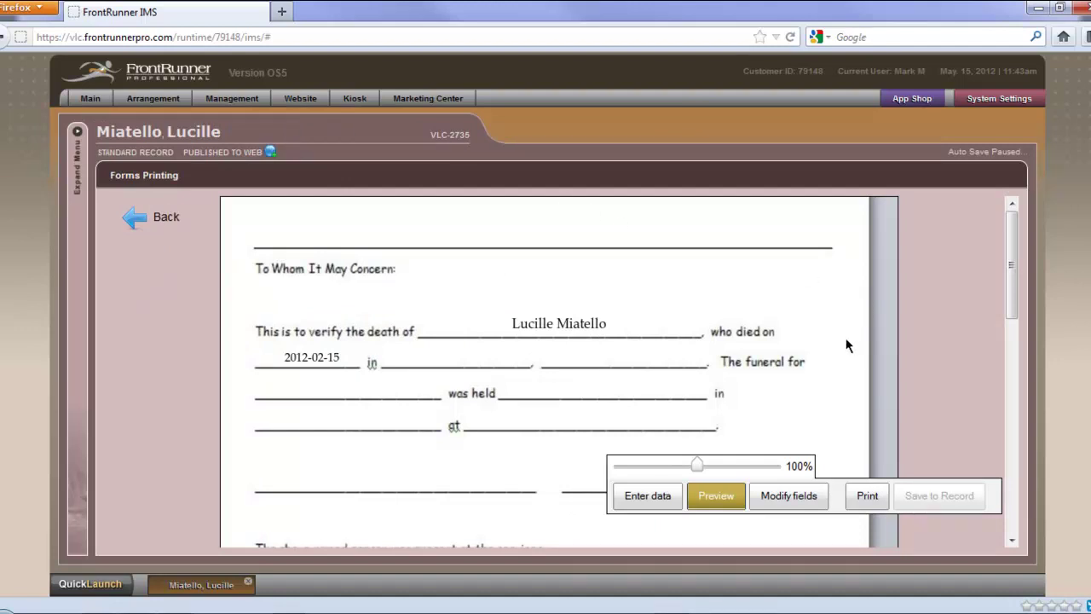
Step: Switch the Work Excuse form to field modification and set the Date Of Death field's format to October 21st, 2010
left_click(791, 504)
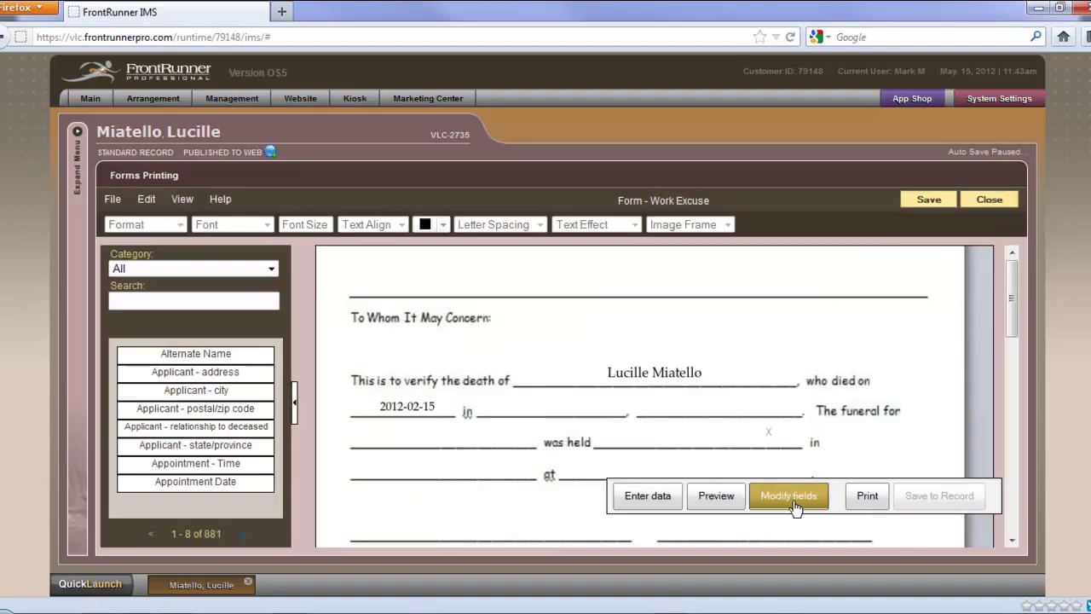
left_click(396, 406)
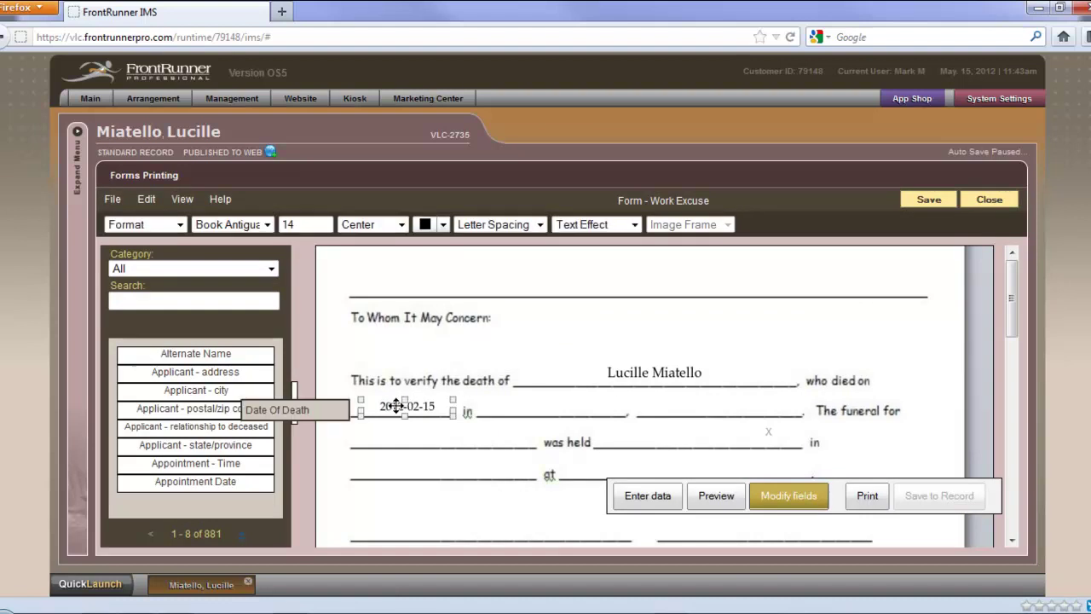
left_click(180, 223)
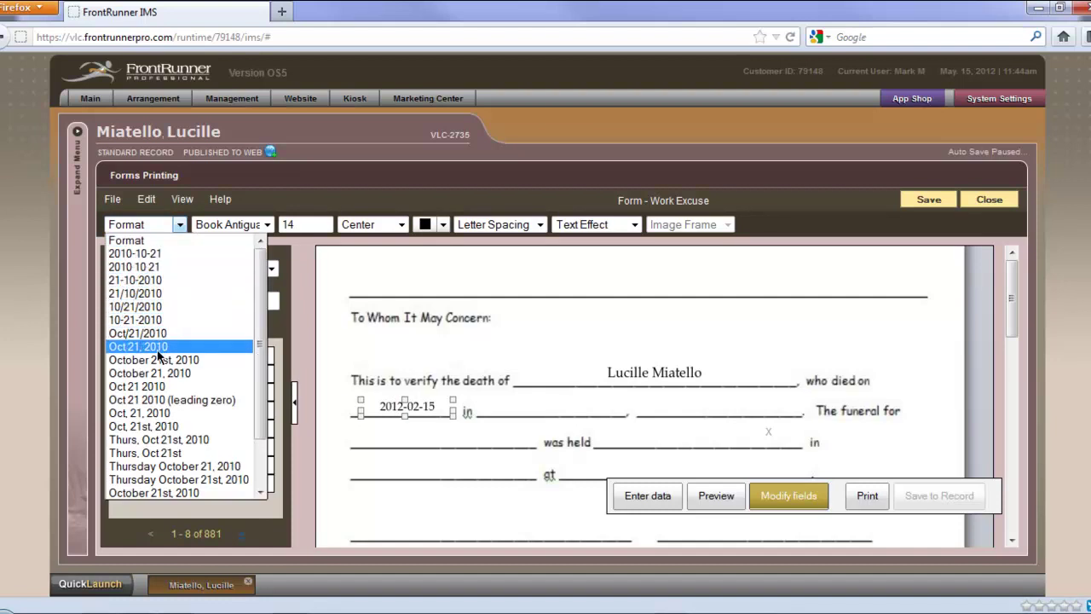
left_click(168, 439)
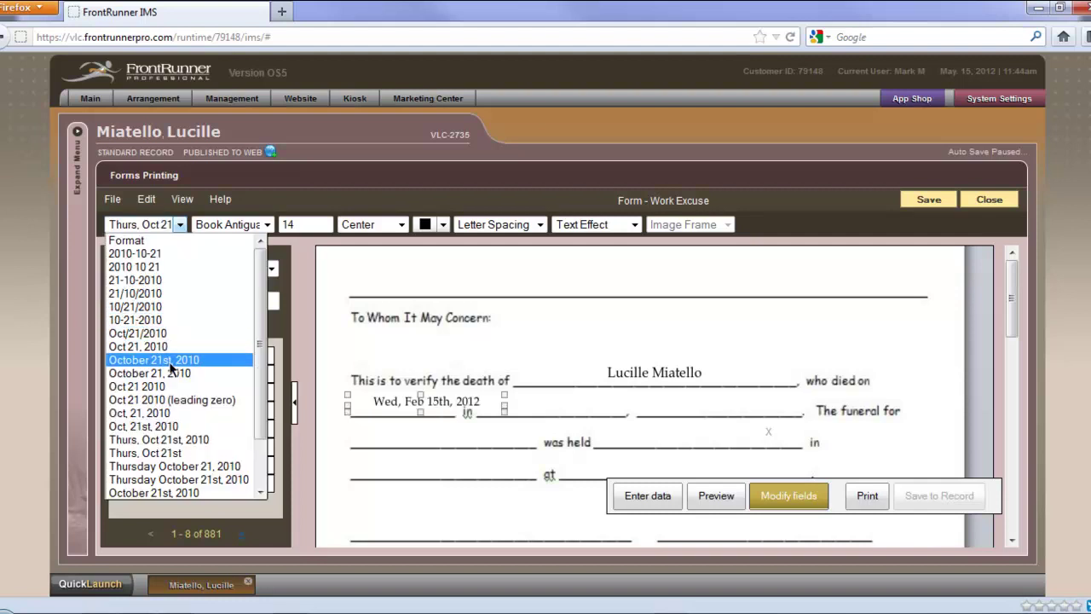
left_click(171, 360)
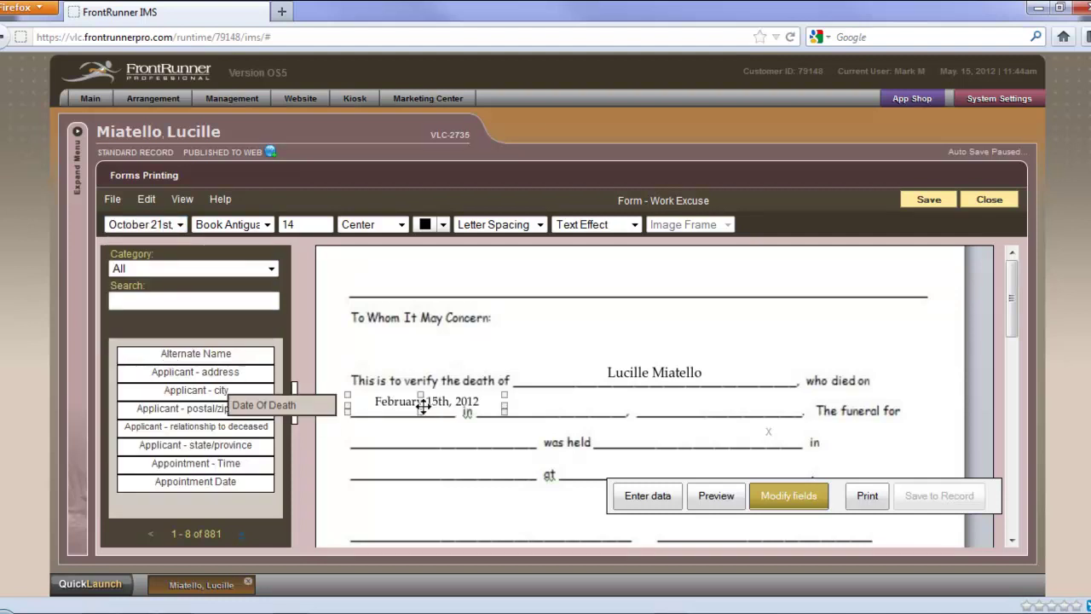
Step: Move the Date Of Death field so its full date sits on the blank before "in"
left_click_drag(423, 407, 403, 412)
left_click(421, 450)
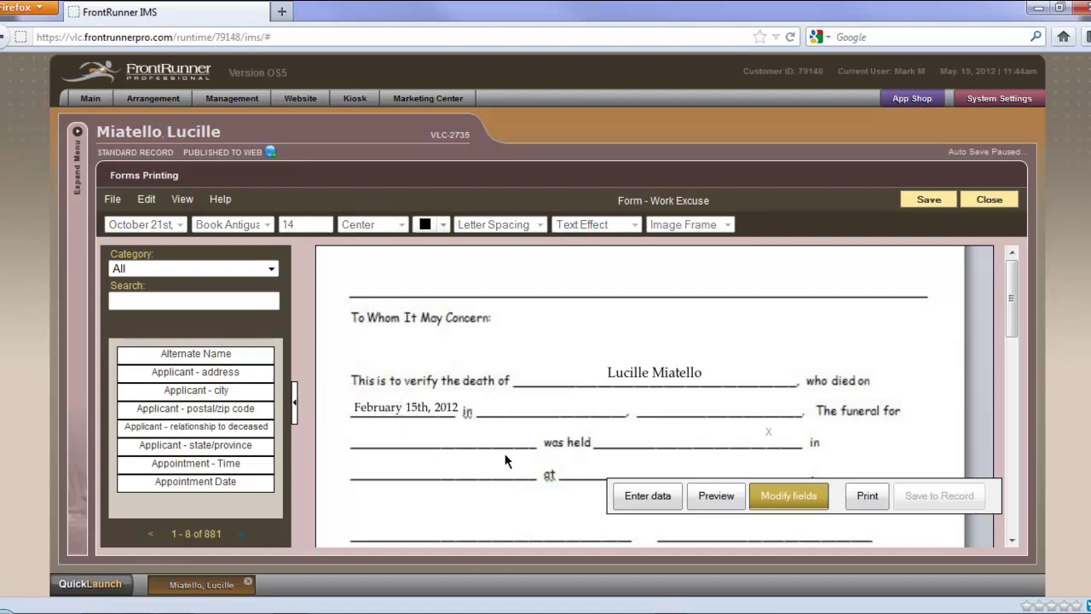
left_click(428, 412)
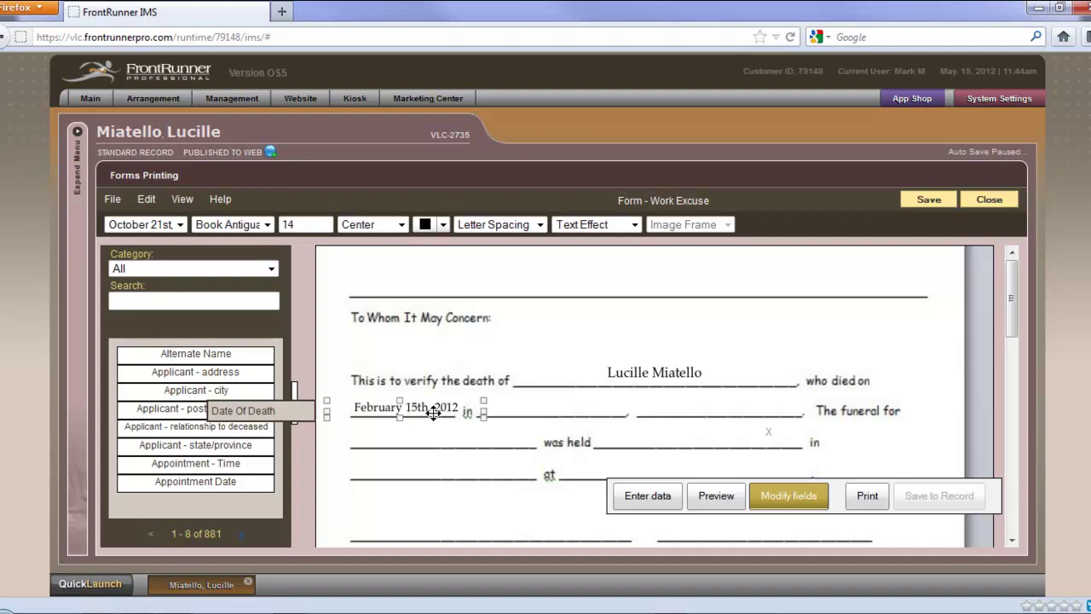
left_click_drag(428, 412, 421, 412)
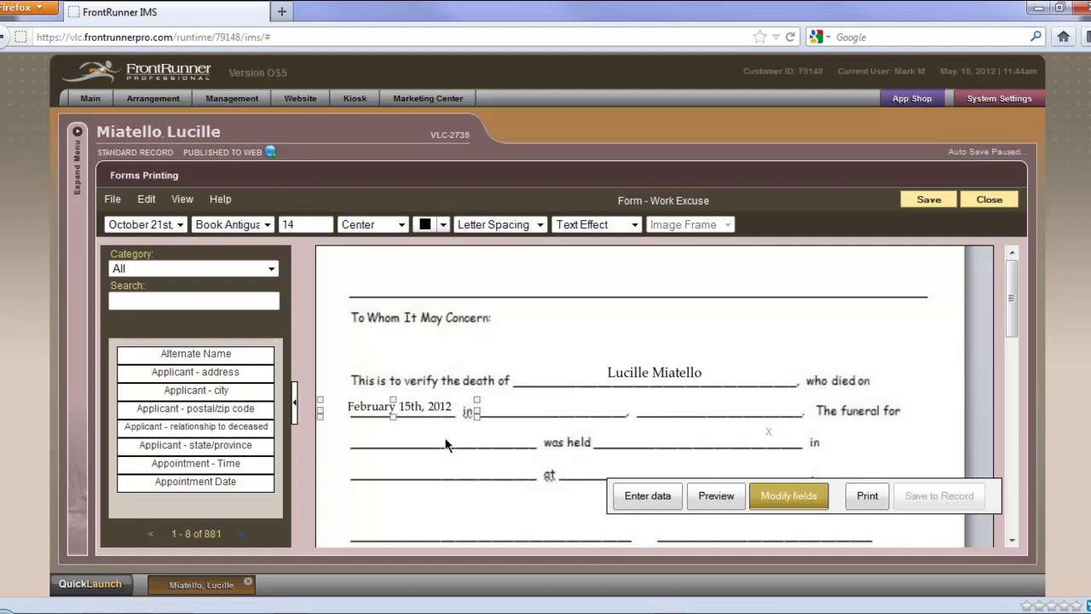
left_click(446, 444)
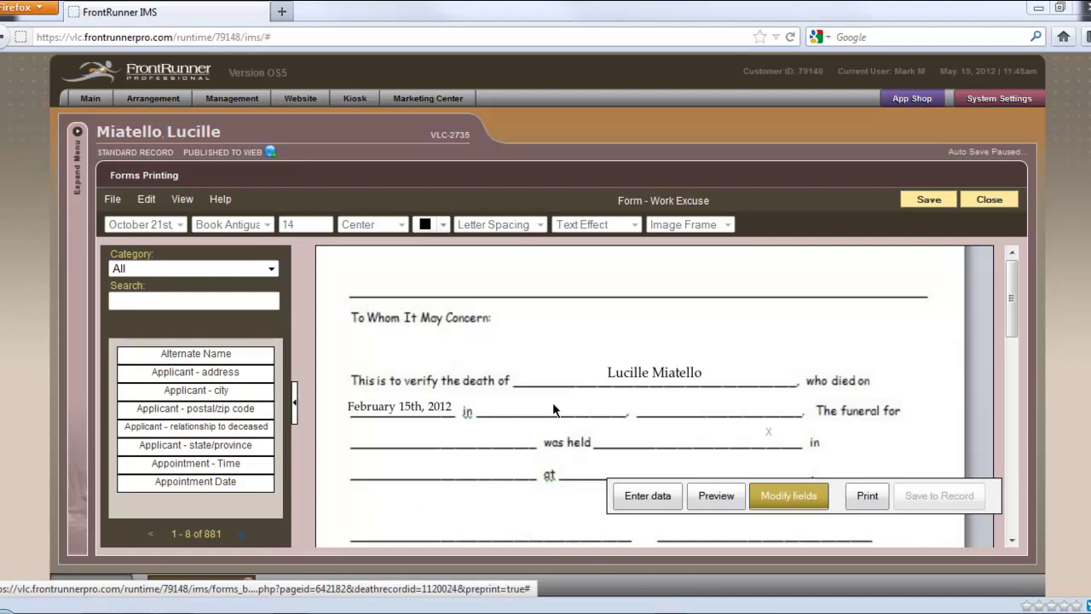
Step: Search the fields for "place of" and place Place Of Death - city name on the blank after "in"
left_click(223, 302)
type("place of")
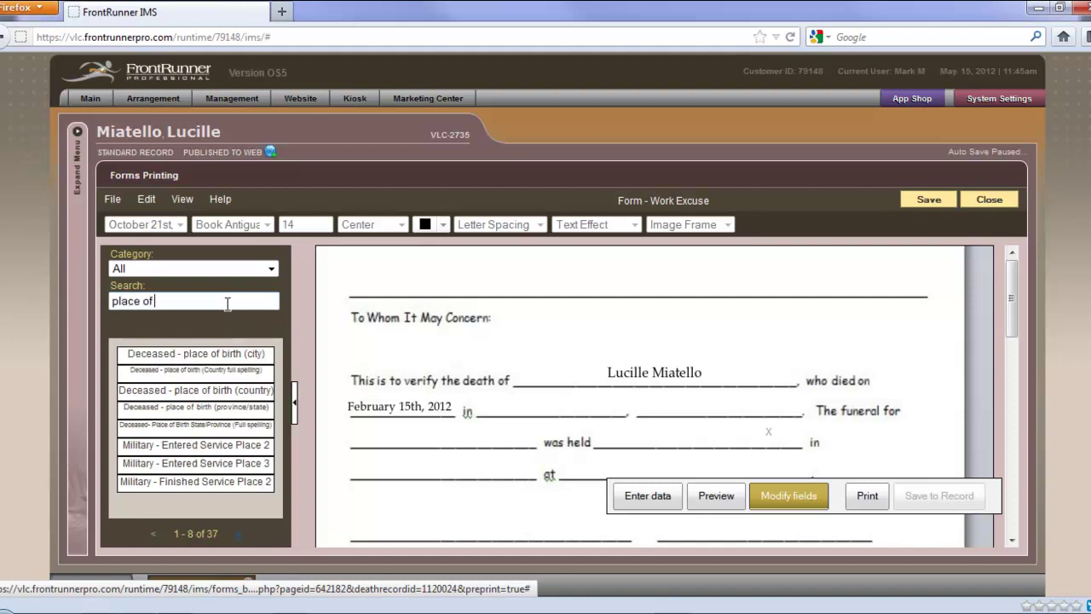
left_click(236, 535)
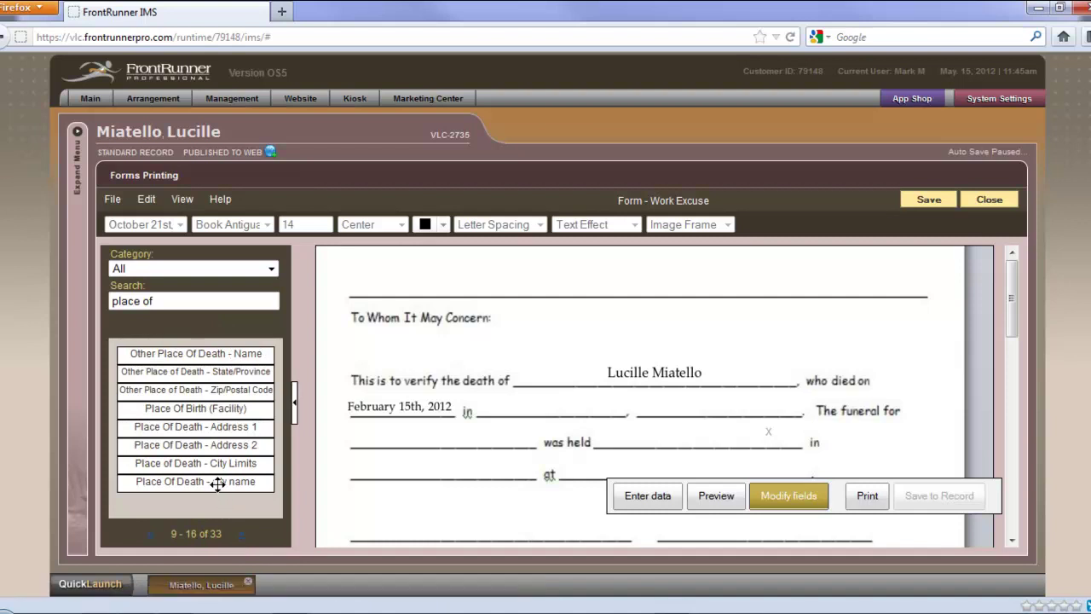
left_click_drag(218, 483, 553, 402)
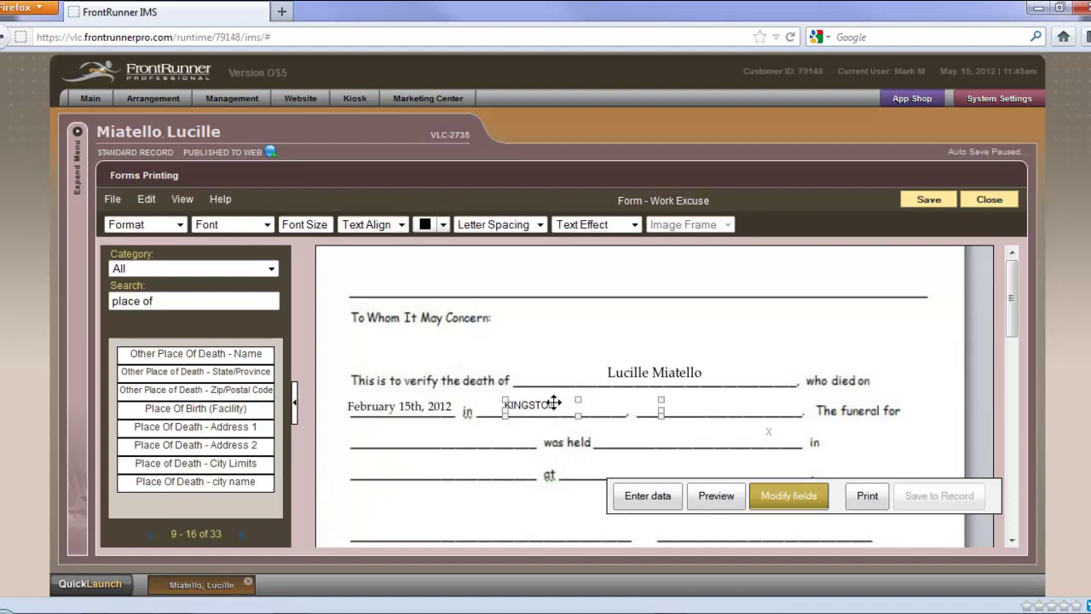
Step: Narrow the Place Of Death - city name field to fit its blank and center its text
left_click_drag(659, 410, 614, 410)
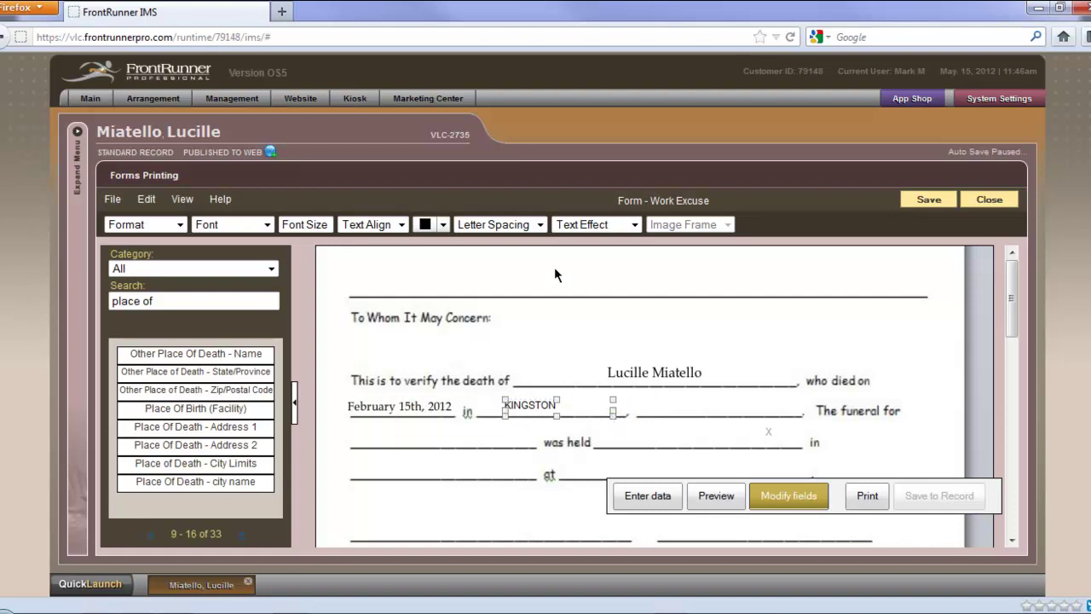
left_click(402, 225)
left_click(368, 267)
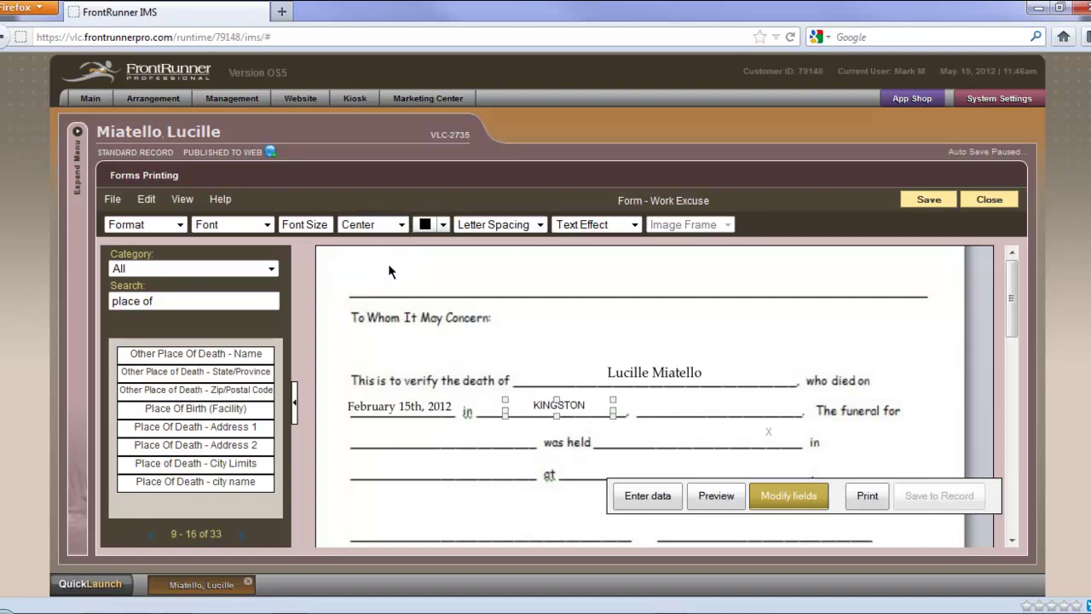
Step: Set the Place Of Death - city name field's font to Book Antiqua at size 14
left_click(235, 227)
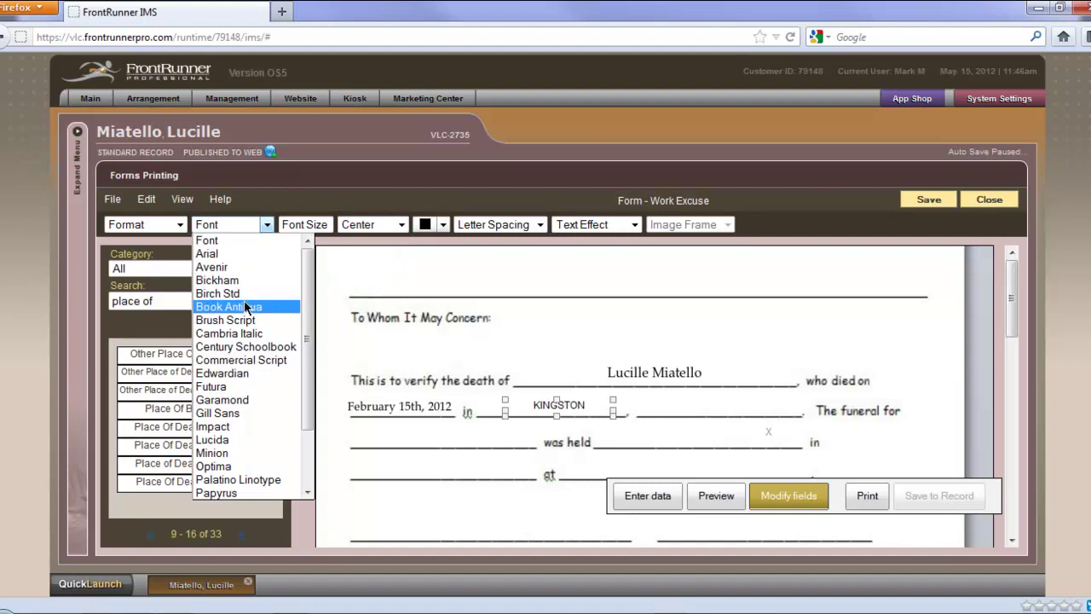
left_click(281, 307)
left_click(301, 230)
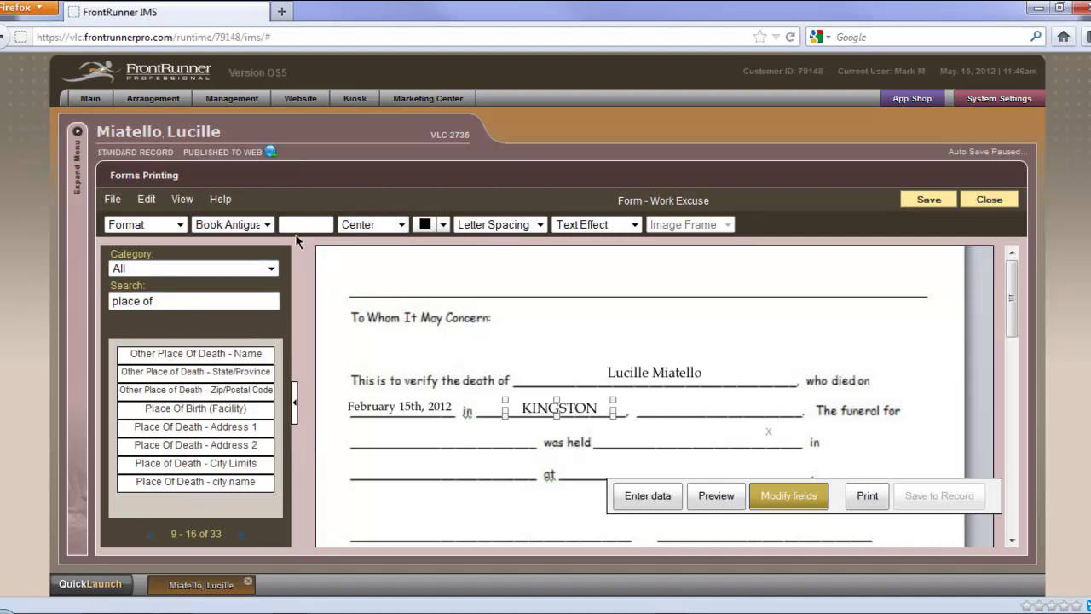
left_click(552, 297)
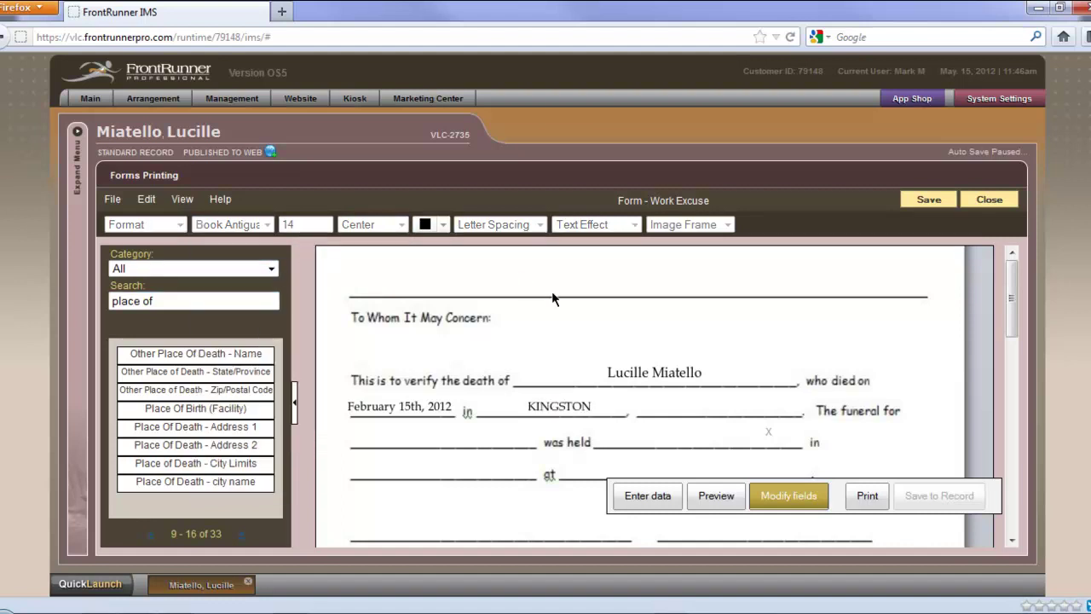
Step: Apply the Capitalize Words format to the Place Of Death - city name field
left_click(558, 406)
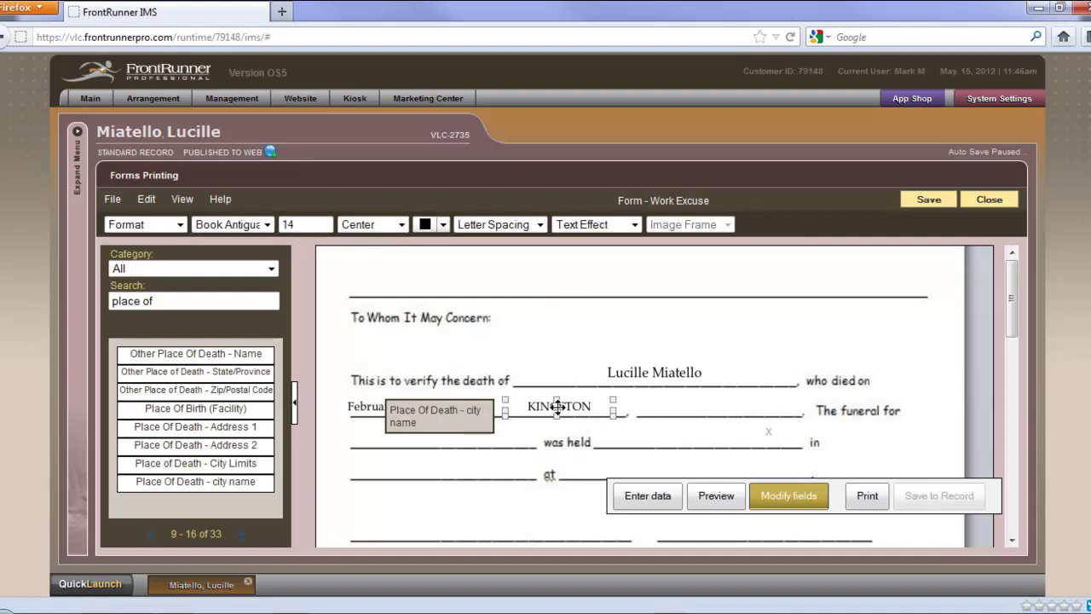
left_click(180, 225)
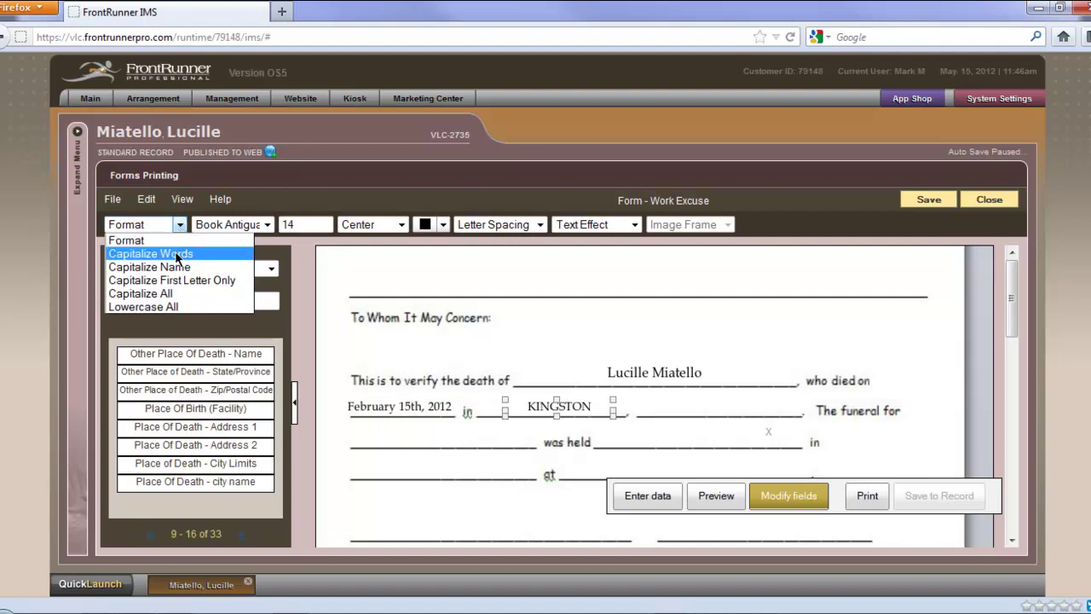
left_click(178, 254)
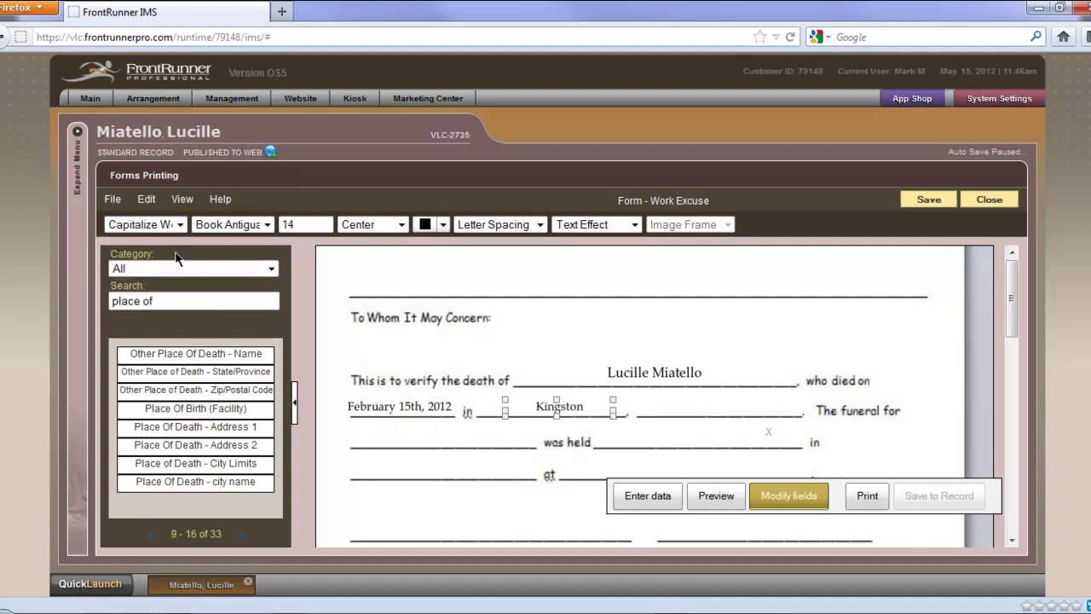
left_click(535, 429)
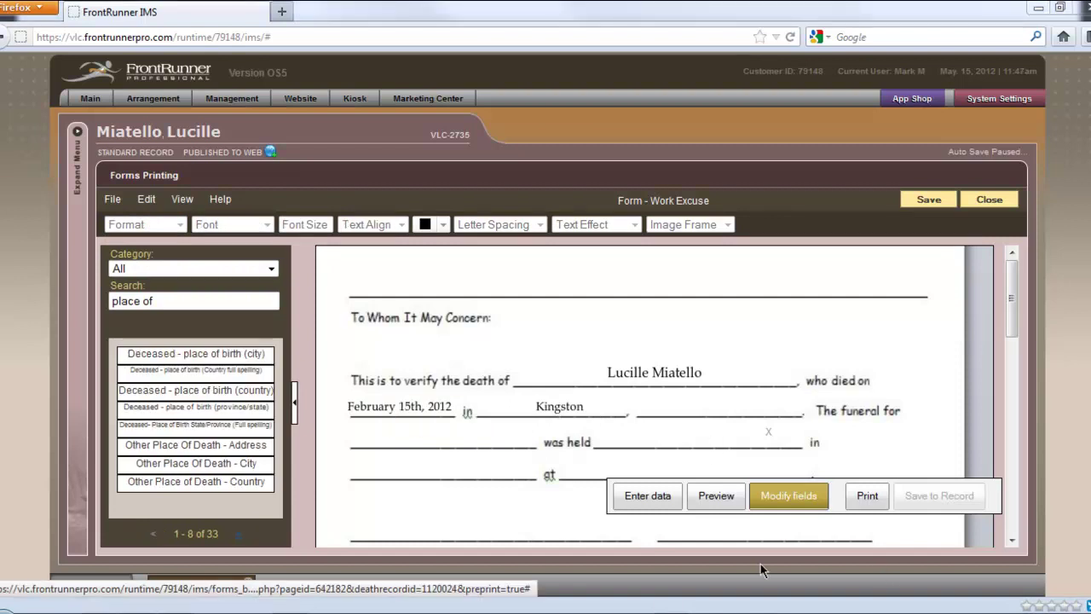
Step: Place the Place of Death - state/province field on the blank before "The funeral for" and narrow it to fit
left_click(240, 537)
double_click(240, 537)
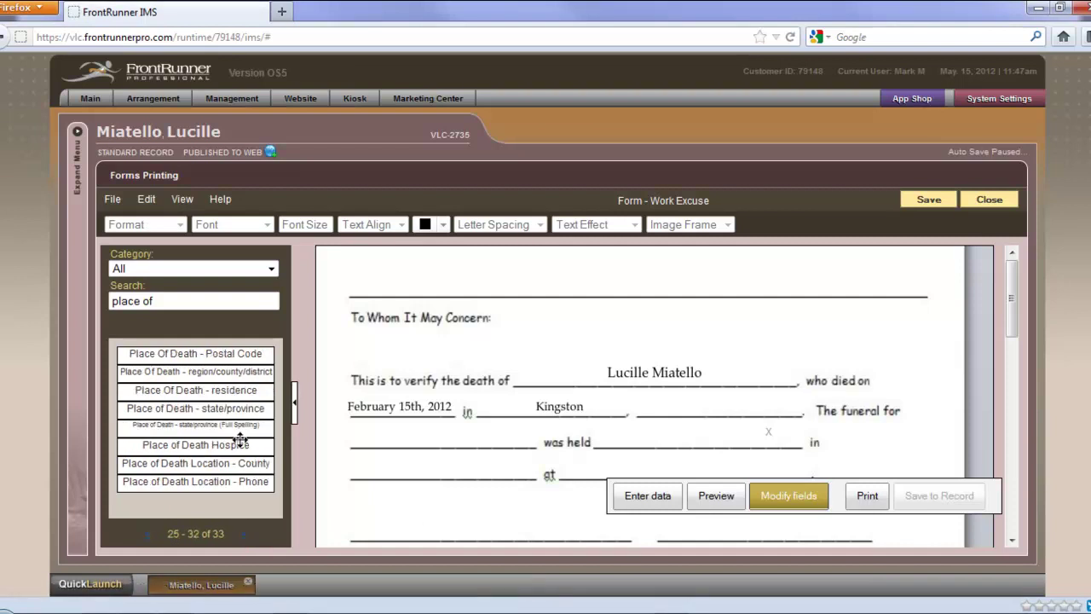
left_click_drag(234, 411, 766, 407)
left_click(725, 407)
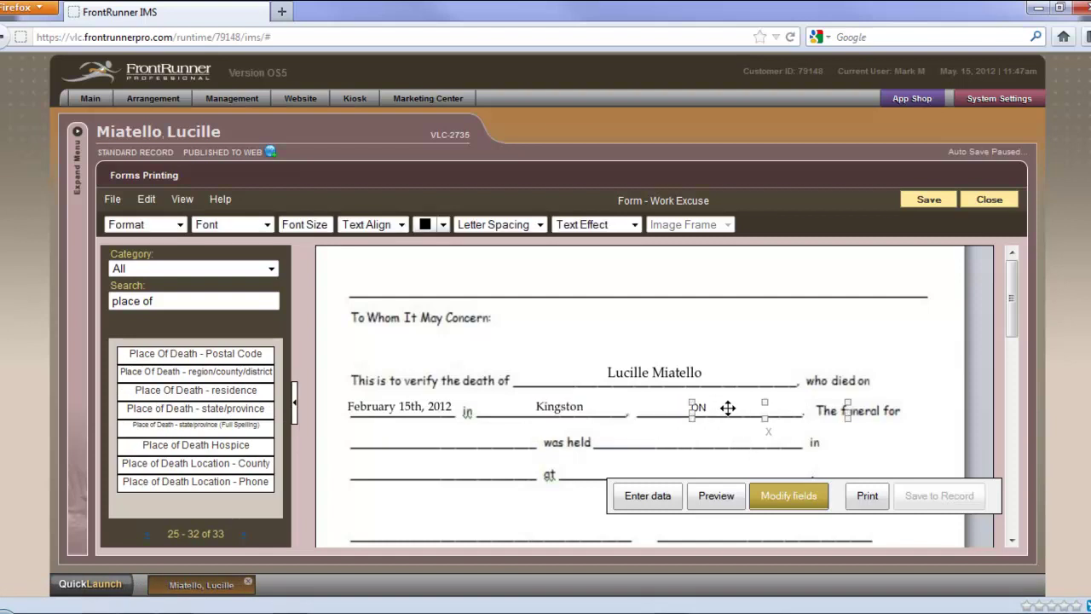
left_click(840, 413)
left_click(779, 413)
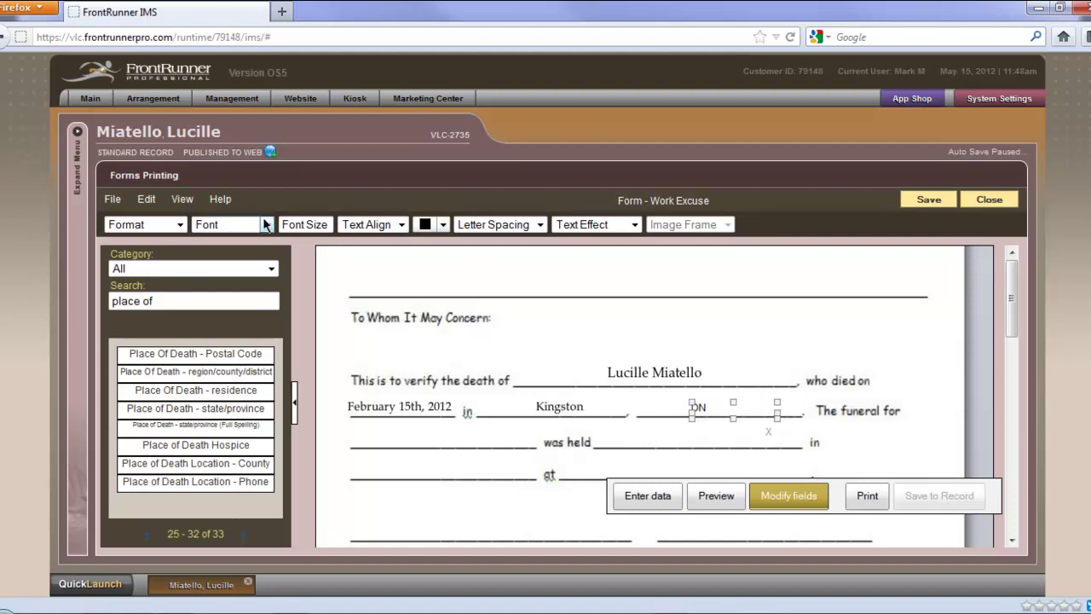
Step: Set the Place of Death - state/province field's font to Book Antiqua at size 14
left_click(265, 225)
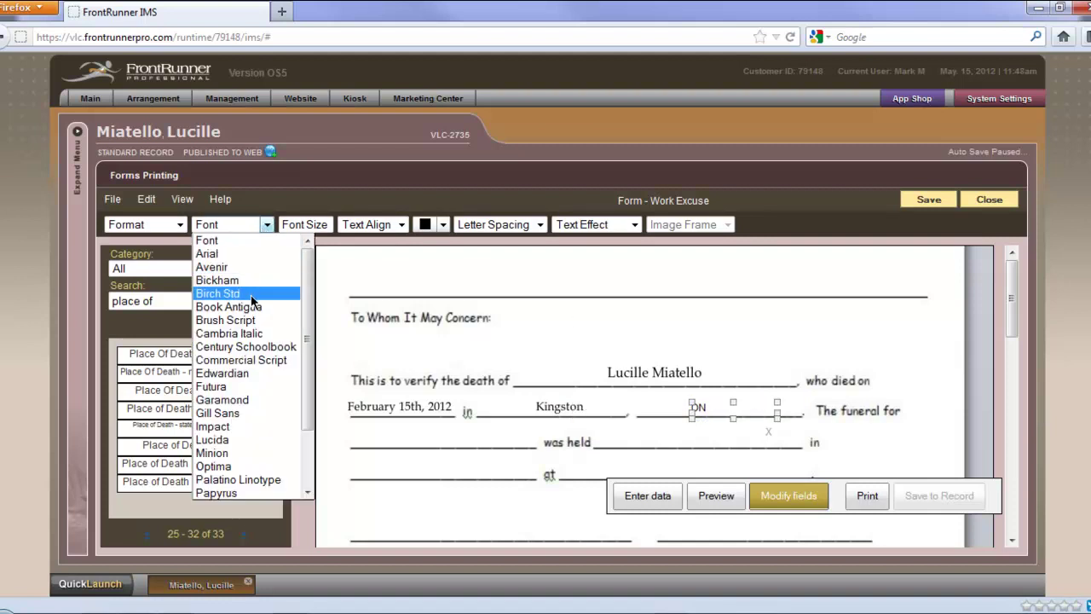
left_click(226, 308)
left_click(304, 225)
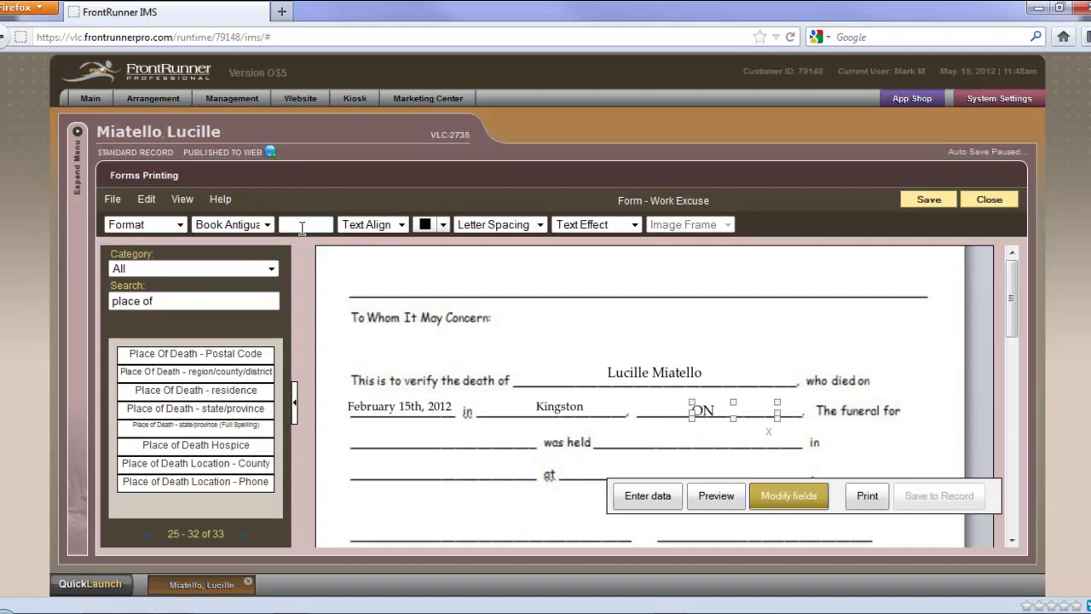
left_click(832, 430)
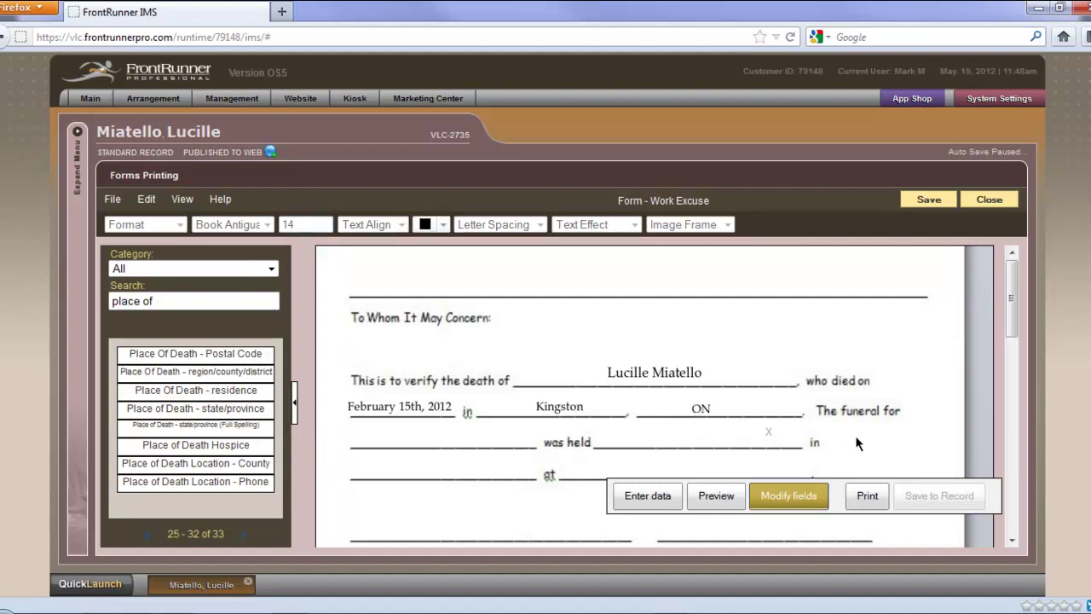
Step: Delete the stray Gender of deceased field above the blank after "was held"
scroll(856, 442, "down", 1)
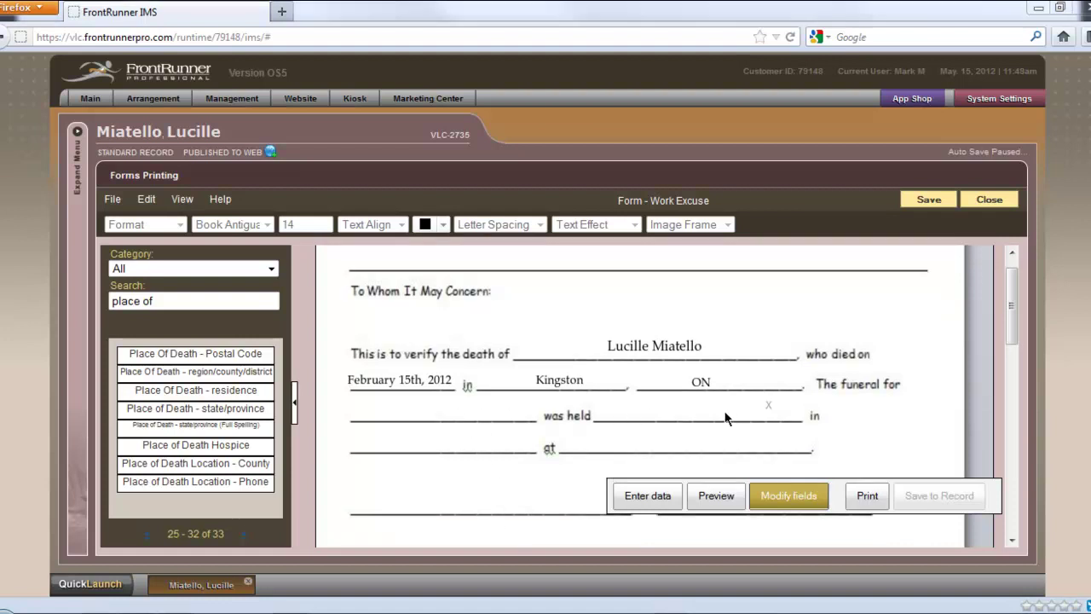
left_click(768, 411)
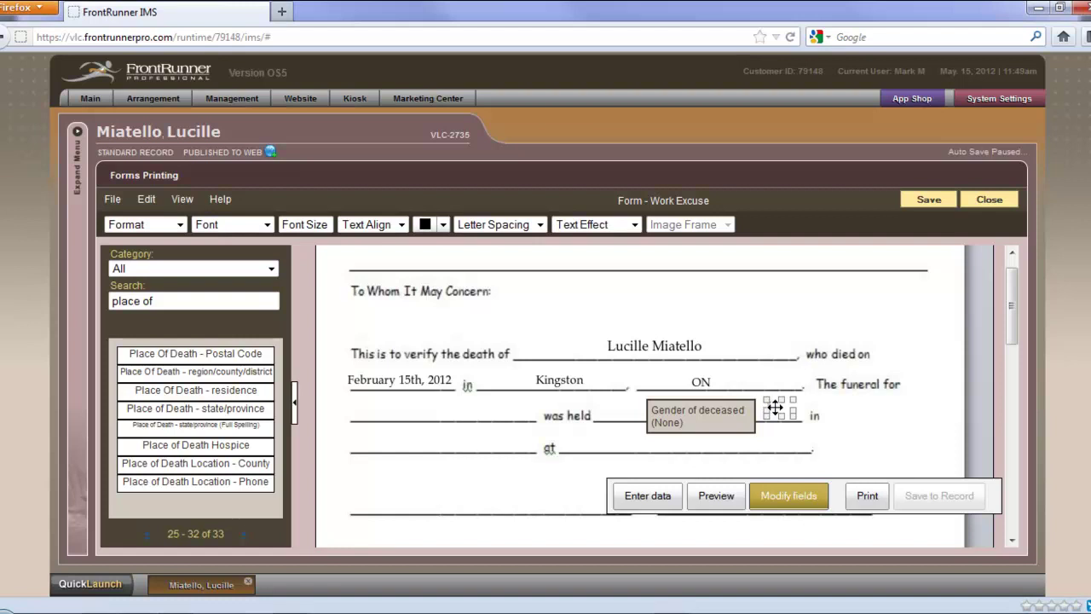
right_click(775, 407)
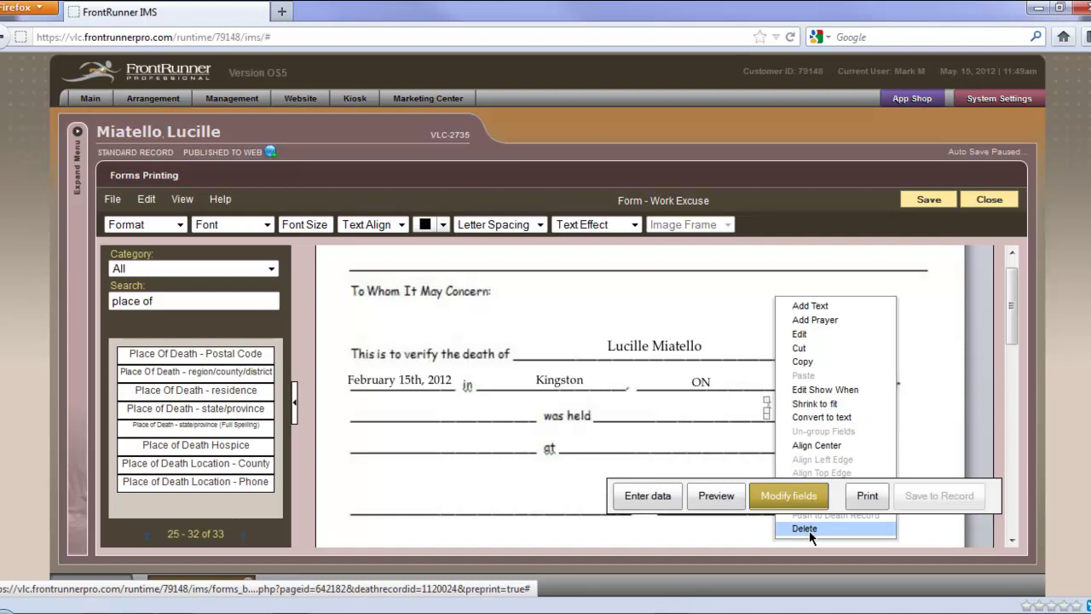
scroll(1010, 317, "down", 2)
left_click_drag(1009, 316, 1008, 351)
right_click(784, 253)
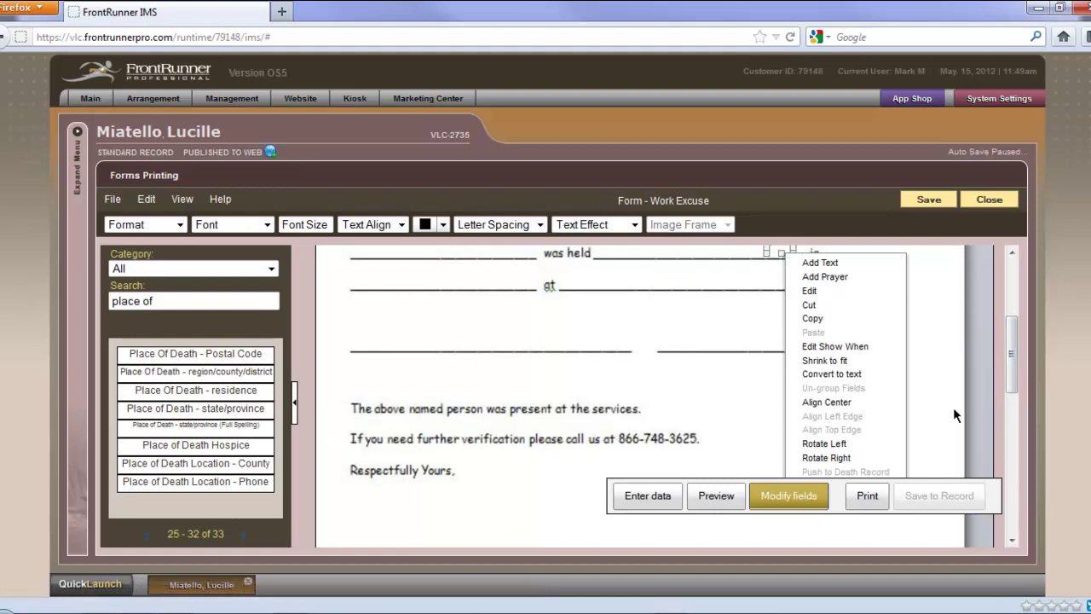
scroll(949, 410, "down", 2)
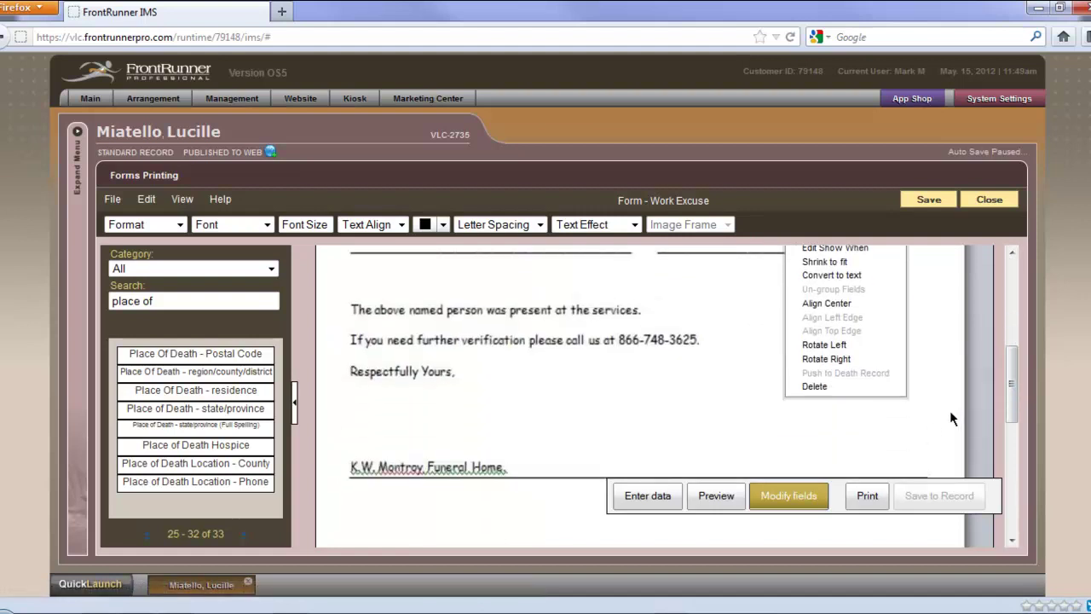
left_click(815, 387)
left_click(523, 288)
scroll(778, 396, "up", 3)
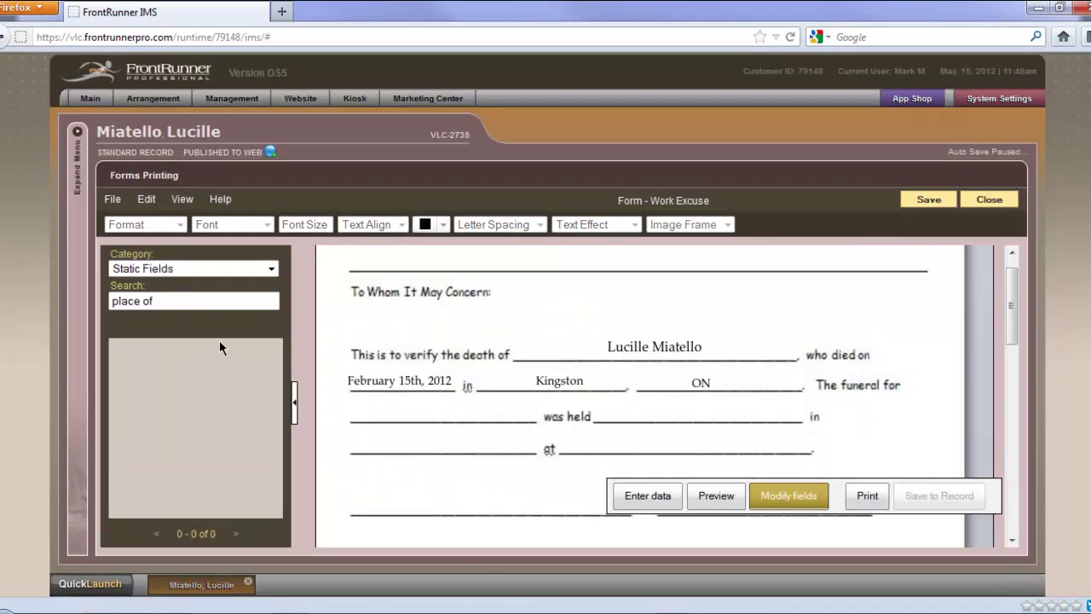
Step: Show the Static Fields category in the field list with the search cleared
left_click(271, 271)
left_click_drag(266, 317, 267, 453)
left_click(202, 523)
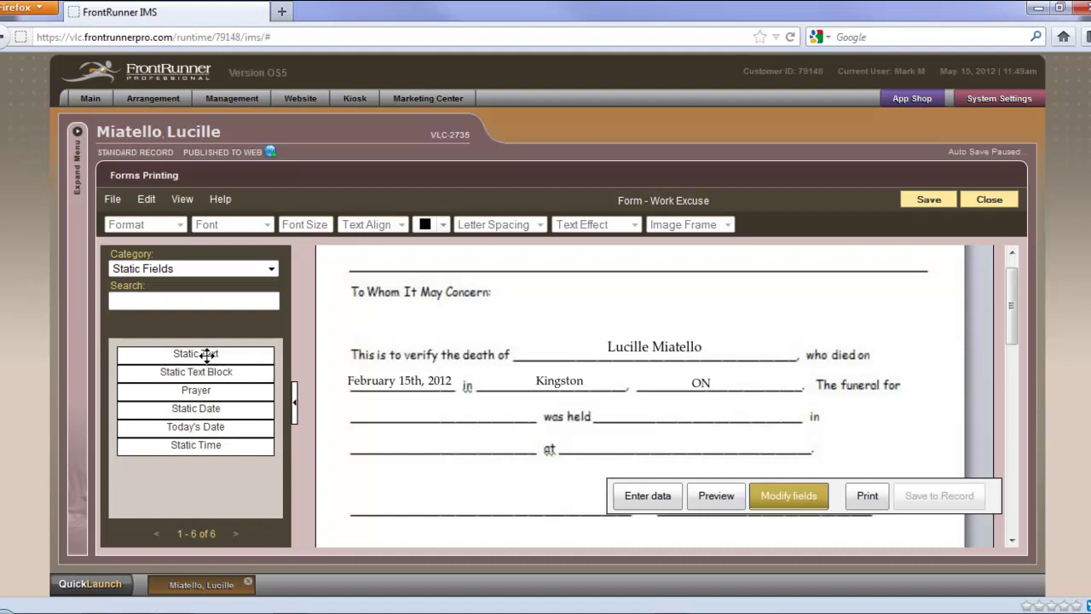
Step: Place a Static Text field on the blank before "at", label it "Unknow information" with an empty default value, and save the form
left_click_drag(207, 356, 452, 441)
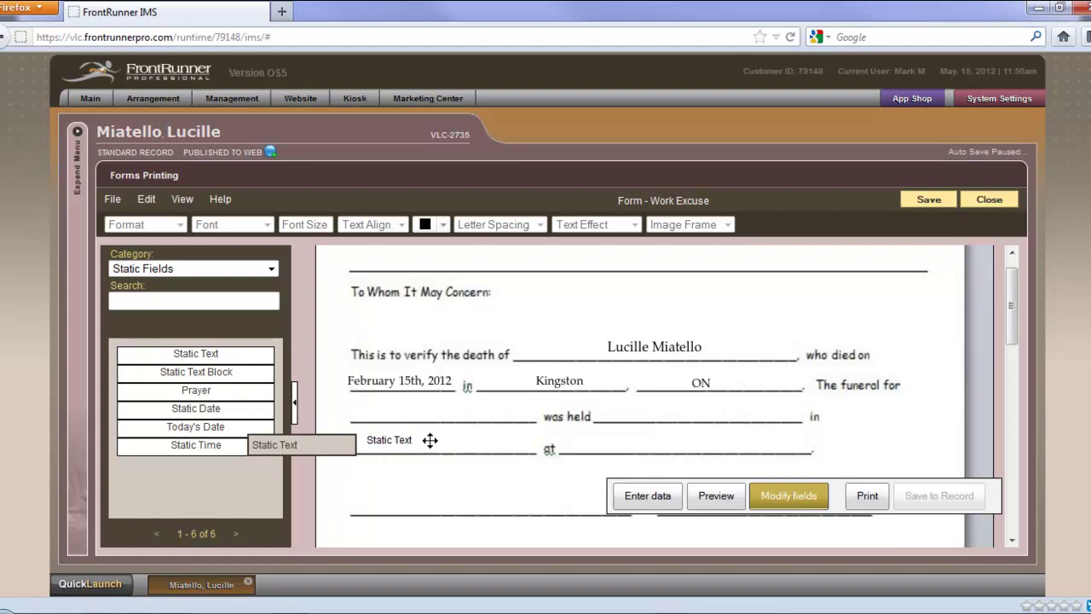
right_click(429, 439)
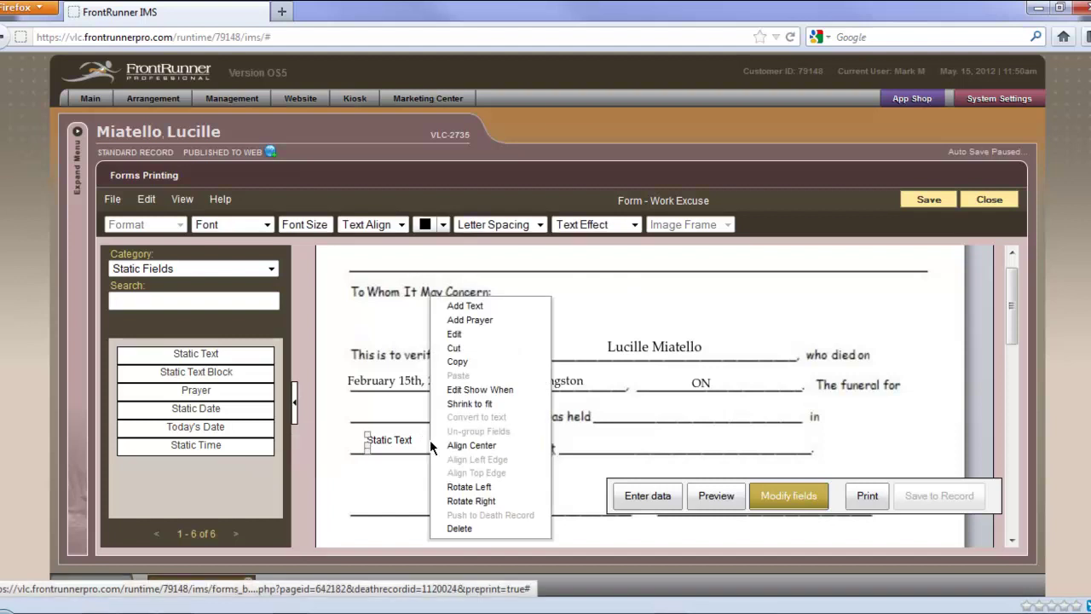
left_click(458, 338)
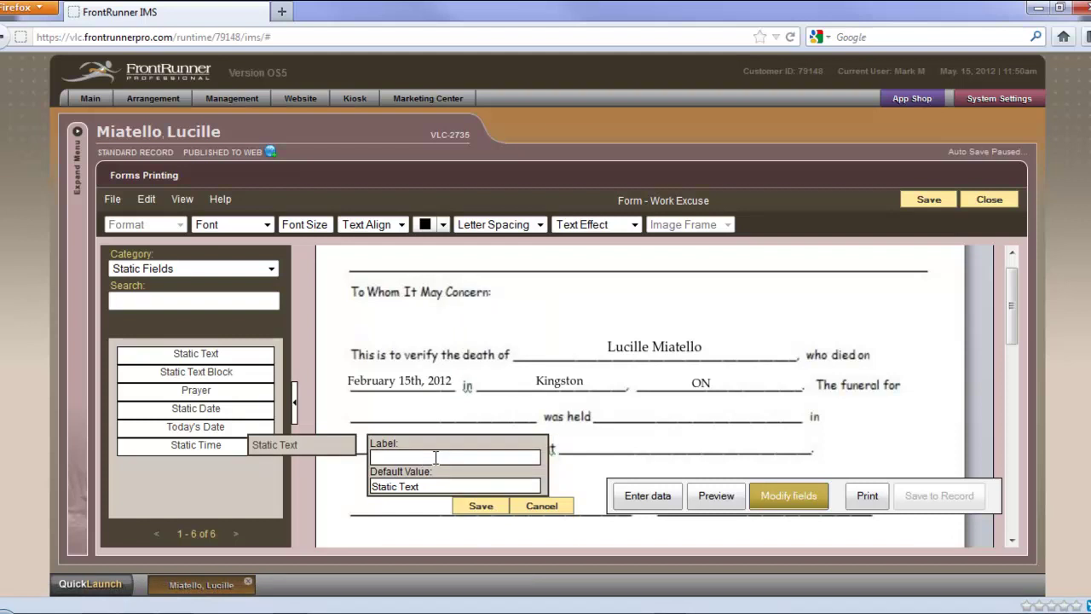
type("Unknow information")
left_click_drag(438, 485, 360, 486)
key("BackSpace")
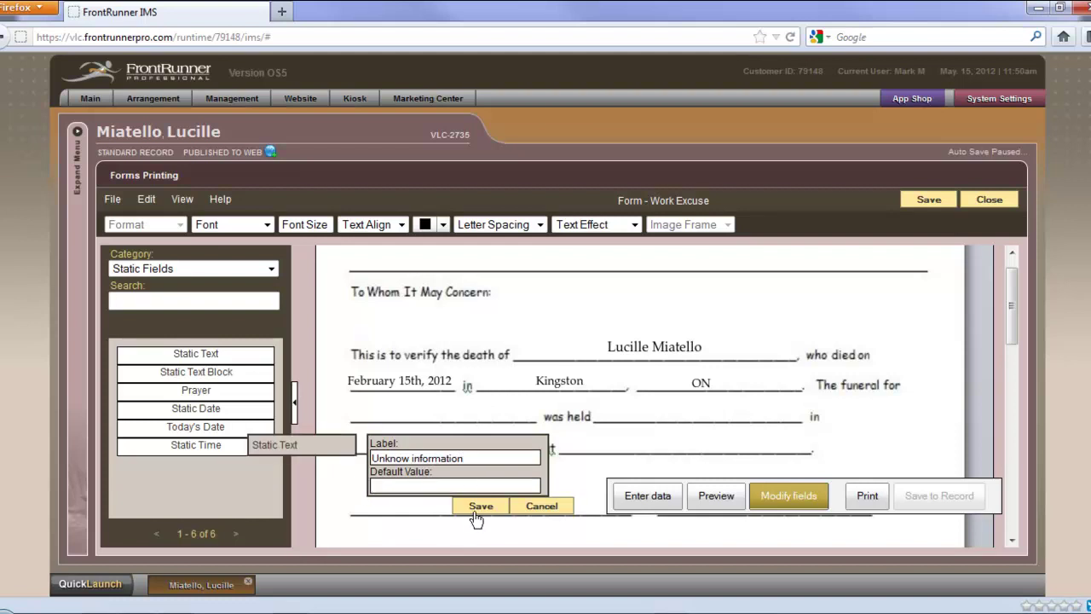
left_click(480, 507)
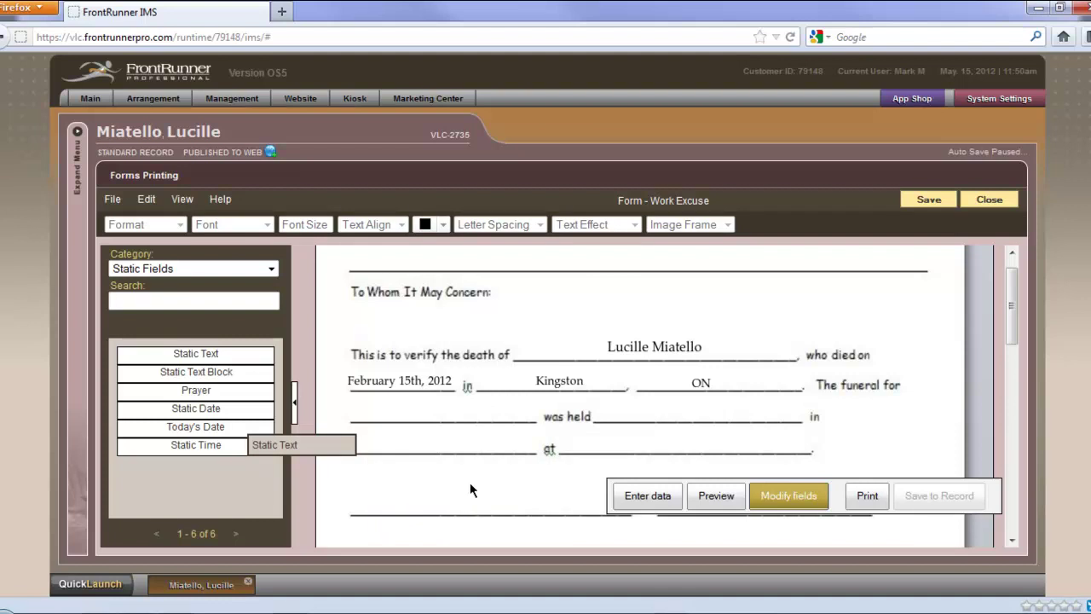
left_click(926, 207)
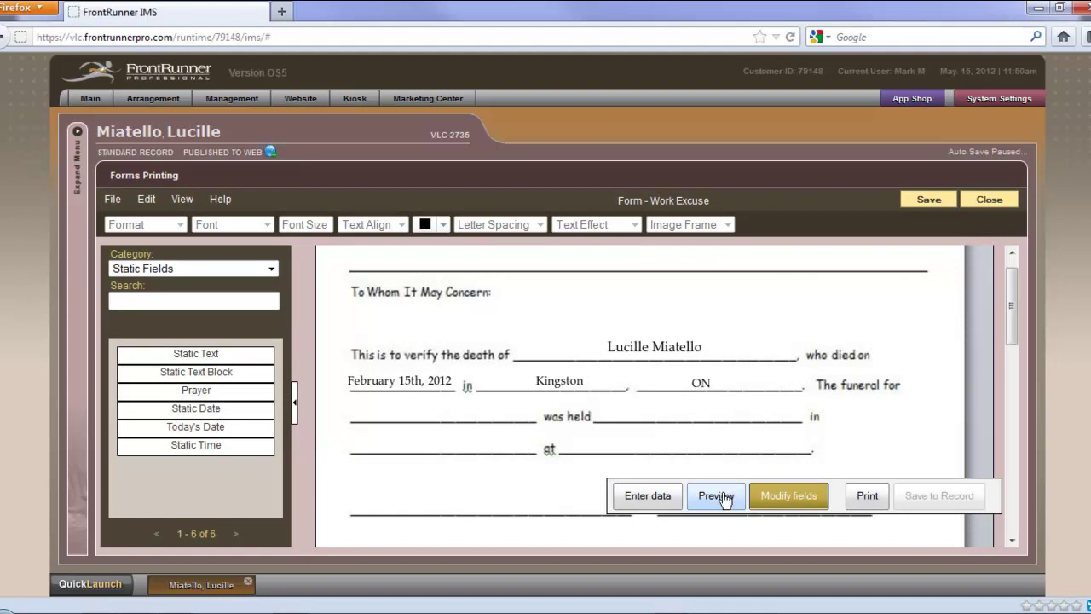
Step: Enter "Anything I want" in the form's Unknow information field and preview the form
left_click(656, 501)
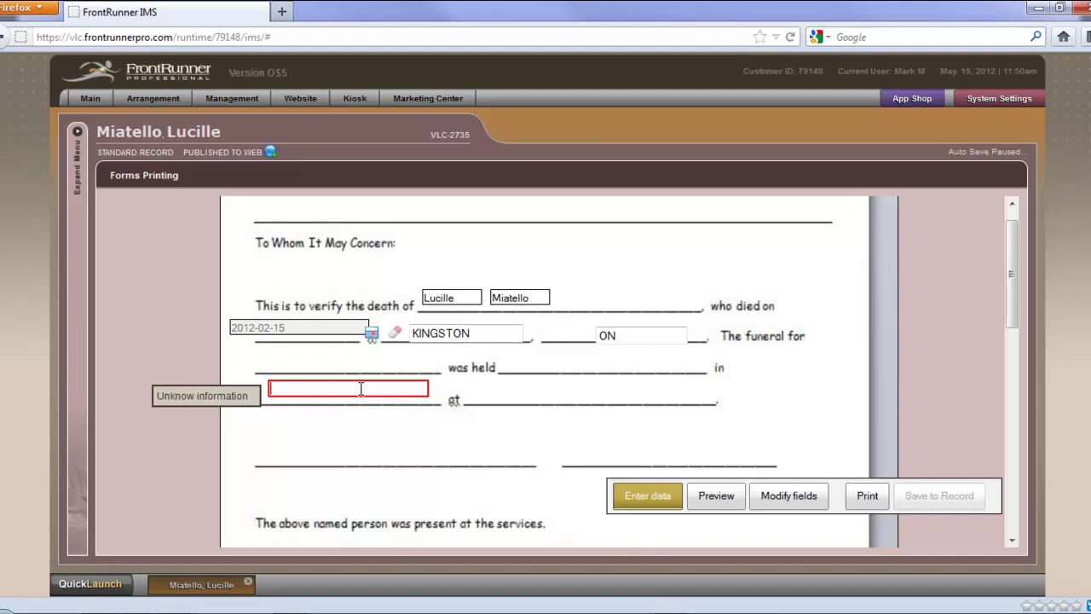
type("Anything I want")
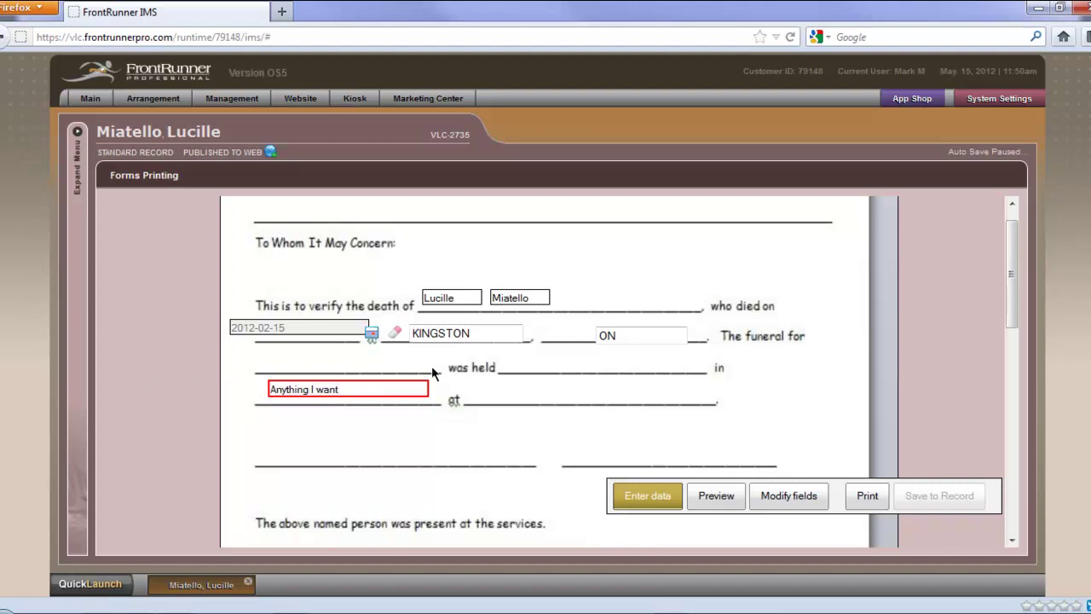
left_click(710, 501)
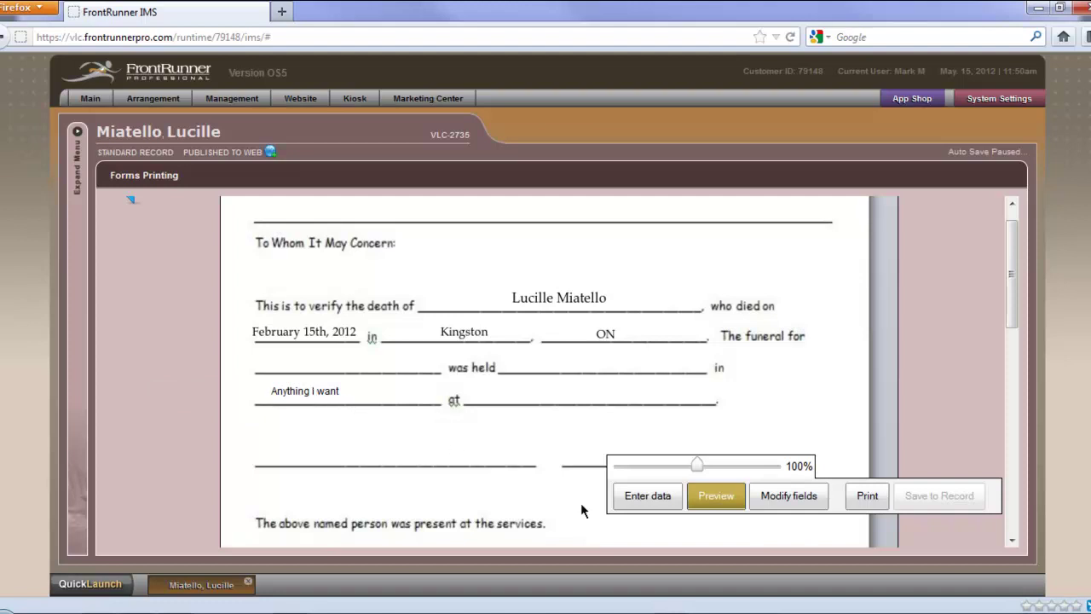
Step: Return to field modification and delete the Unknow information static text field
left_click(781, 503)
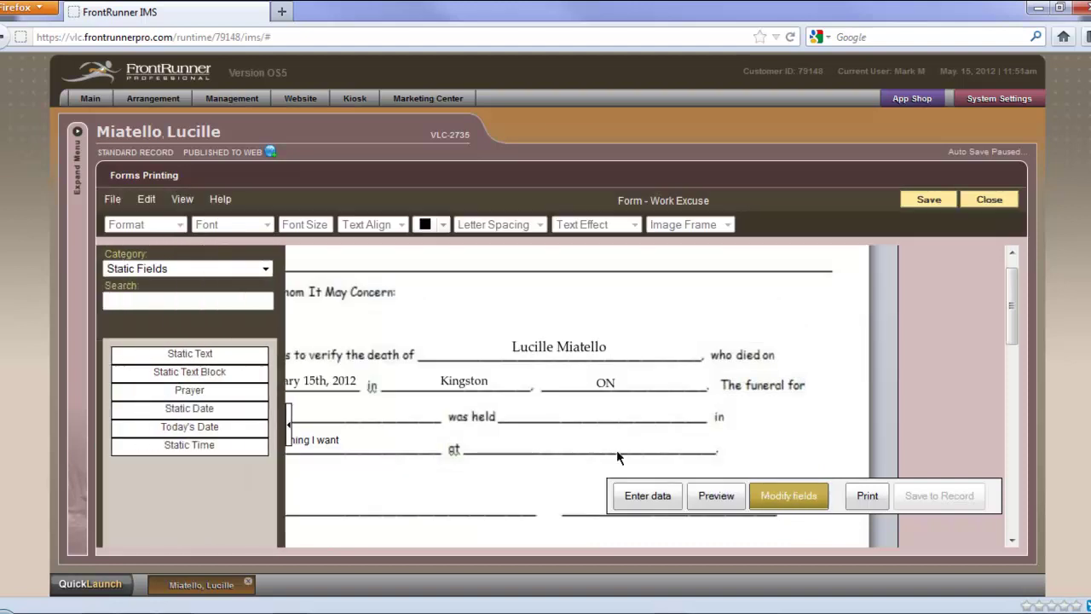
left_click(423, 442)
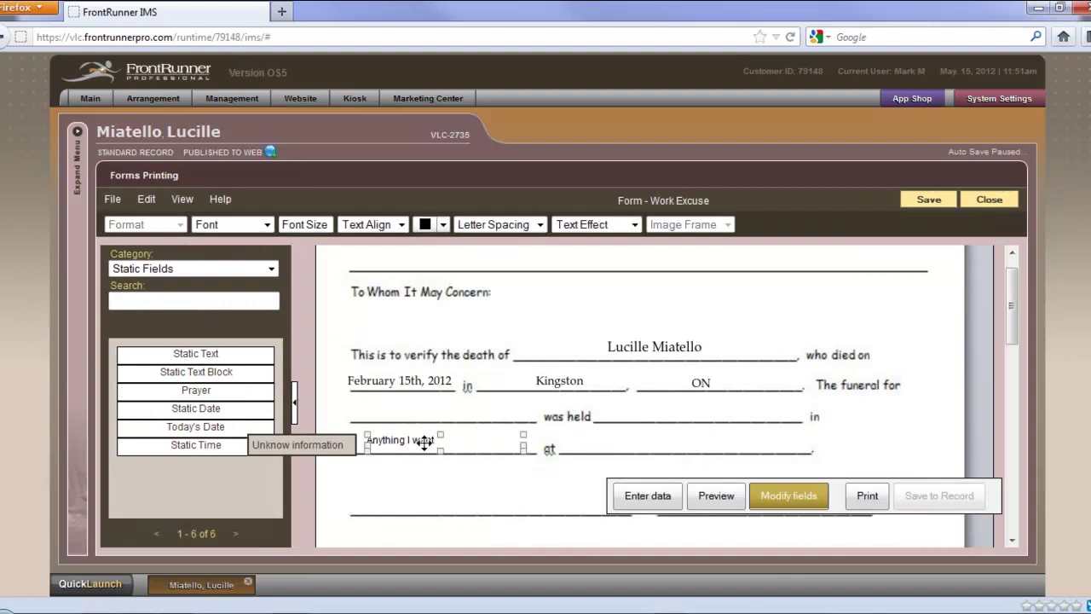
right_click(439, 441)
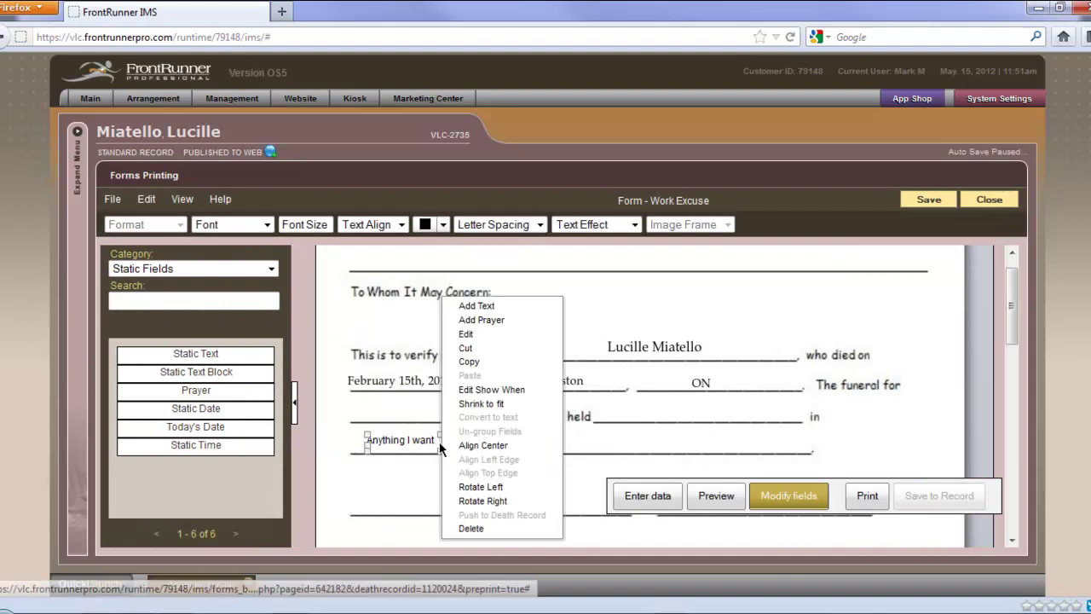
left_click(480, 529)
left_click(521, 284)
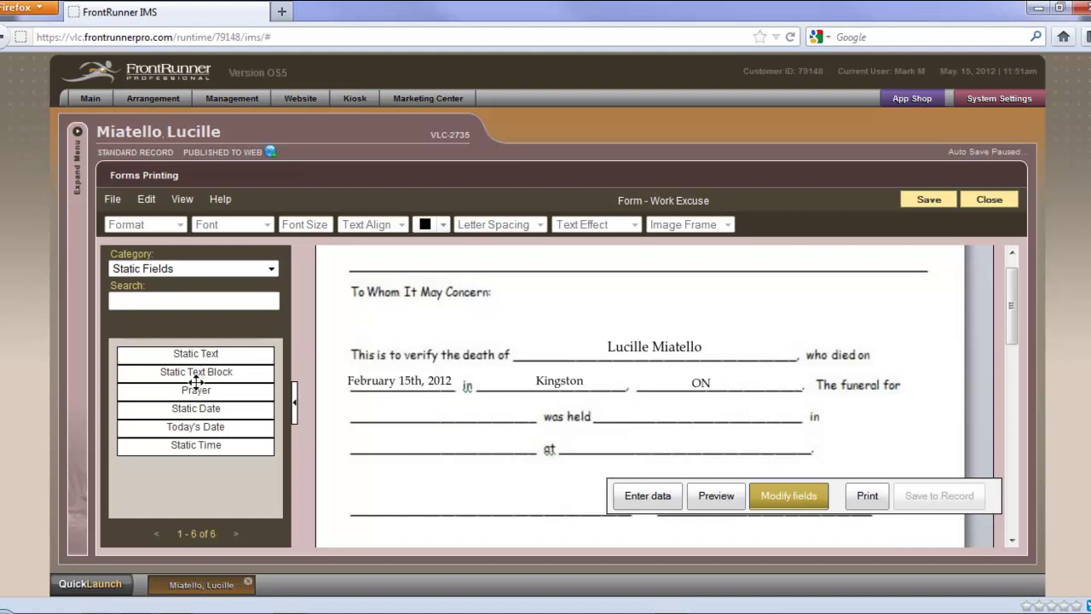
Step: Place a Today's Date field on the blank before "at", then delete it from the form
left_click_drag(200, 420, 435, 443)
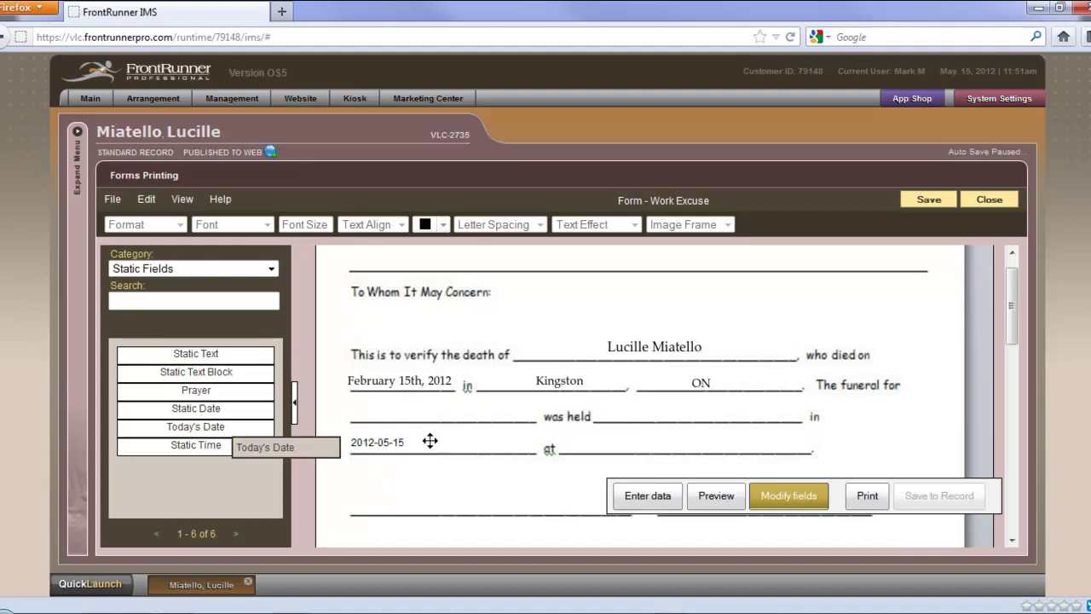
right_click(379, 443)
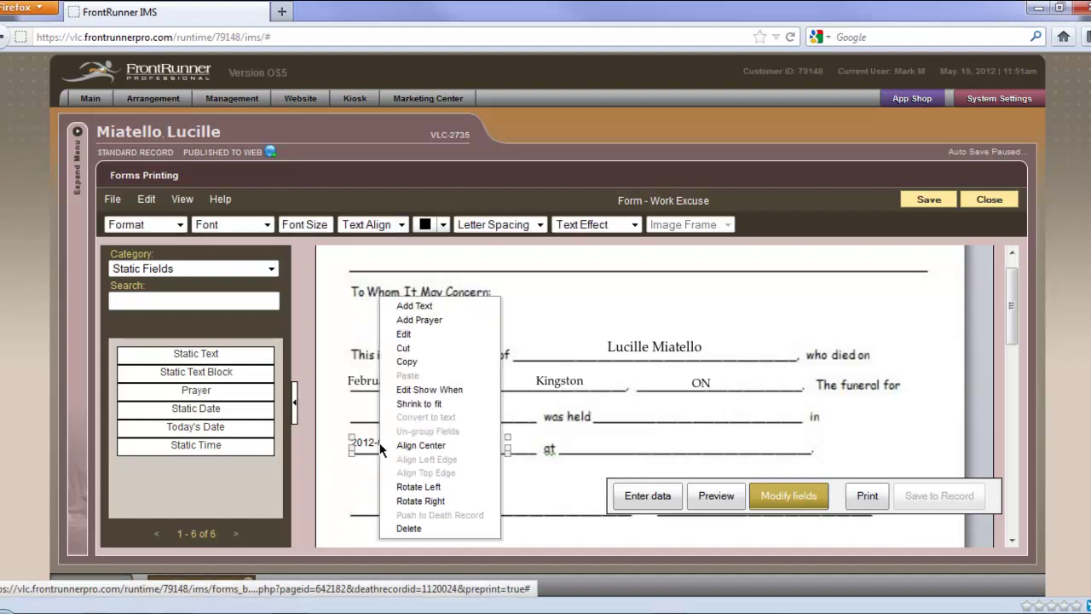
left_click(409, 529)
left_click(523, 286)
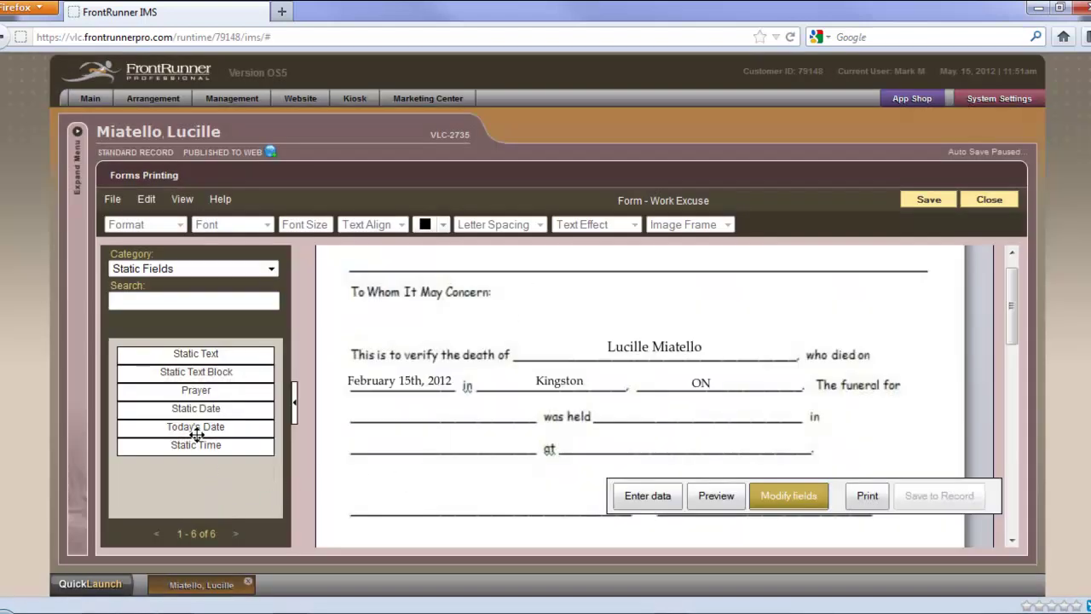
Step: Place a Static Time field on the blank before "at" and delete it again
left_click_drag(201, 444, 435, 441)
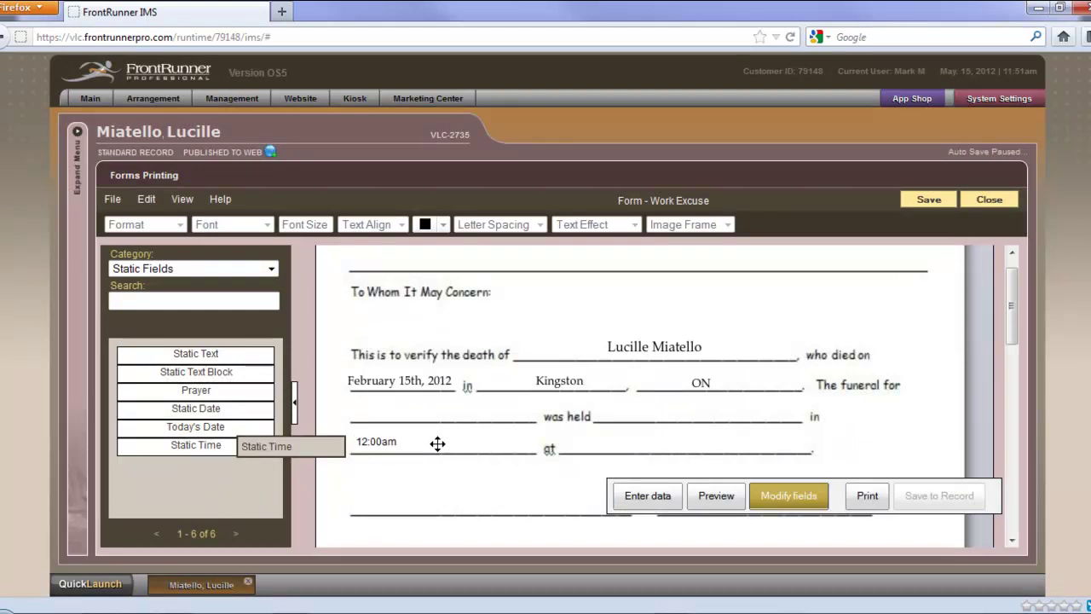
left_click(438, 443)
right_click(437, 444)
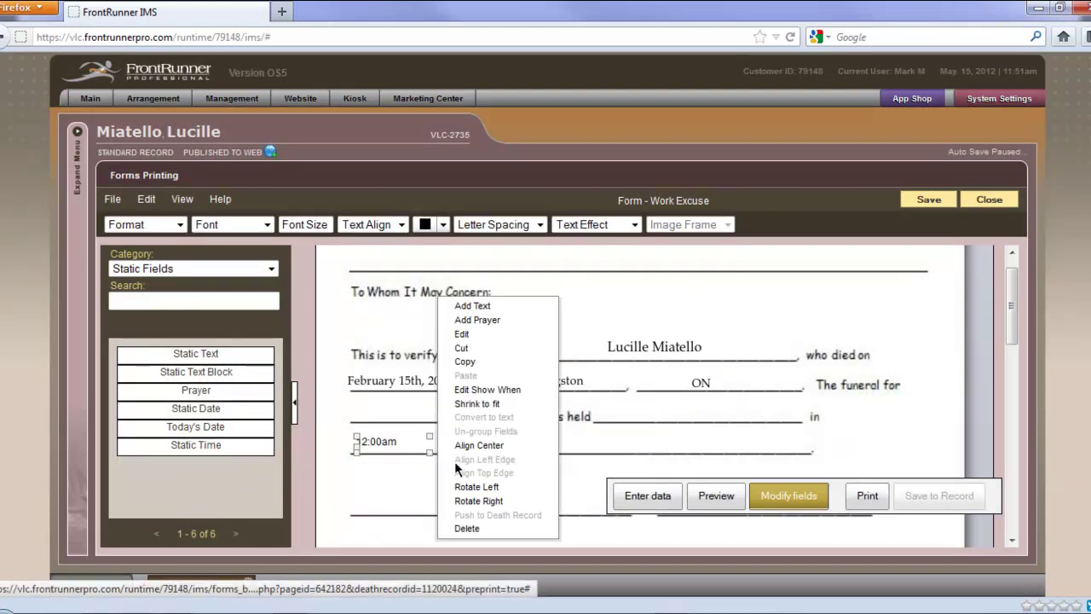
left_click(466, 528)
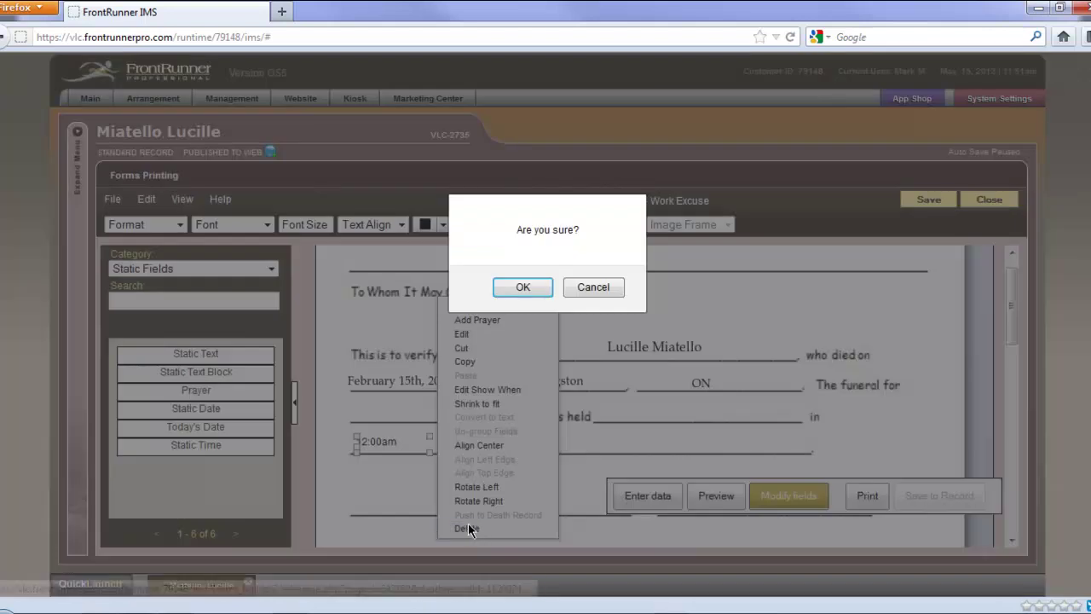
left_click(510, 287)
Step: Place a Prayer field below the blank before "at", check its extent, and delete the field
left_click_drag(222, 389, 453, 476)
left_click(433, 479)
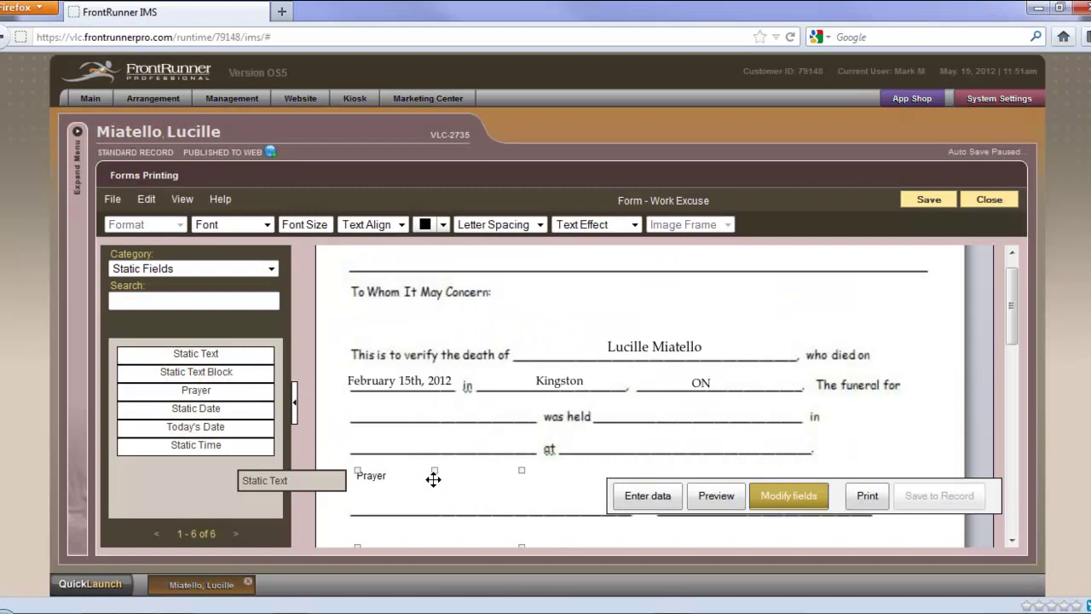
scroll(466, 508, "down", 3)
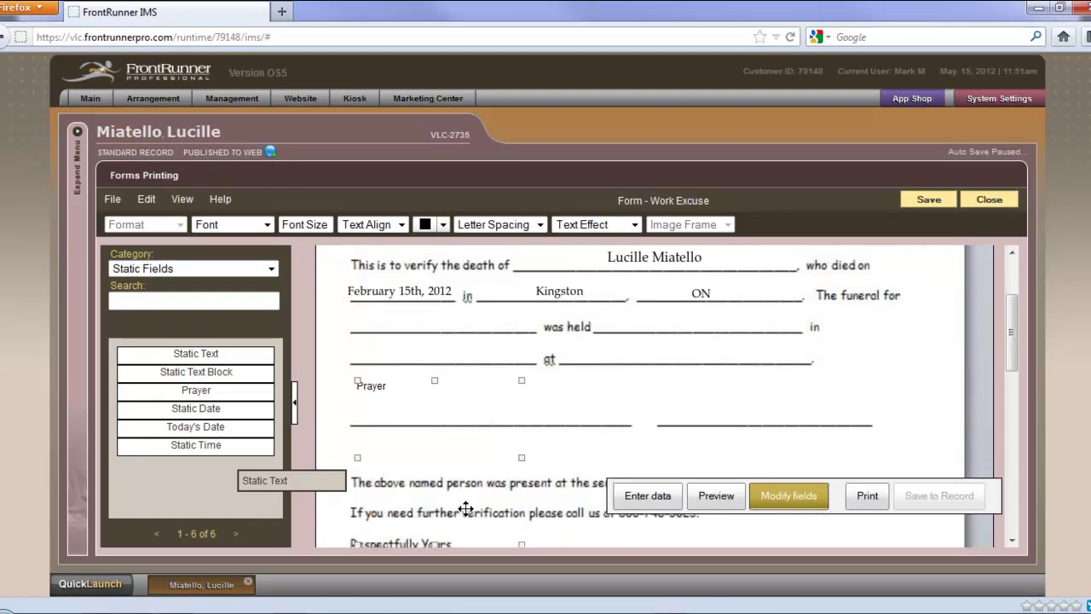
right_click(455, 423)
left_click(483, 528)
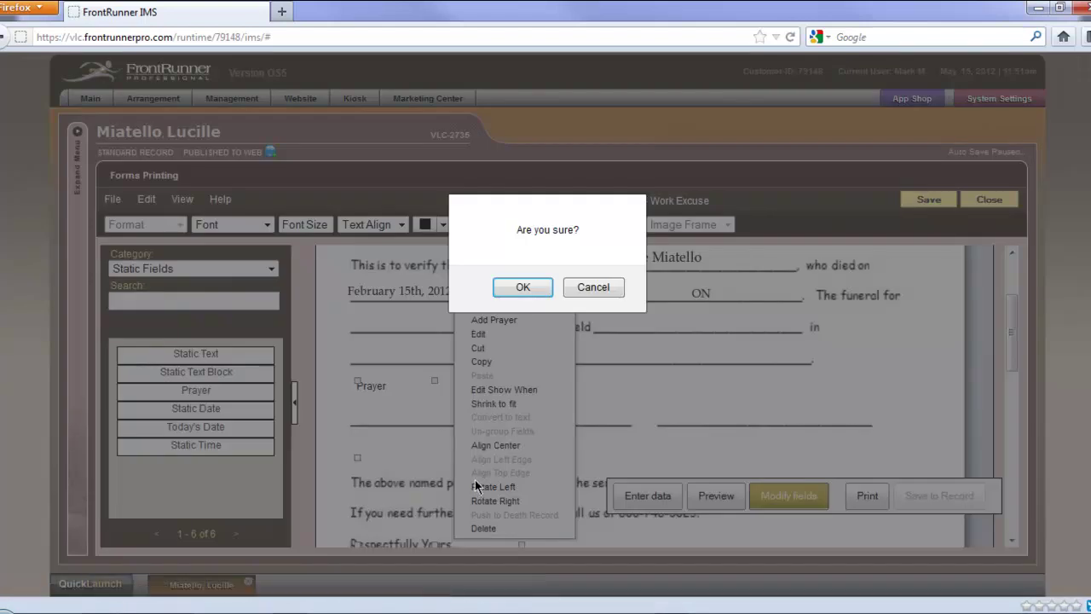
left_click(522, 288)
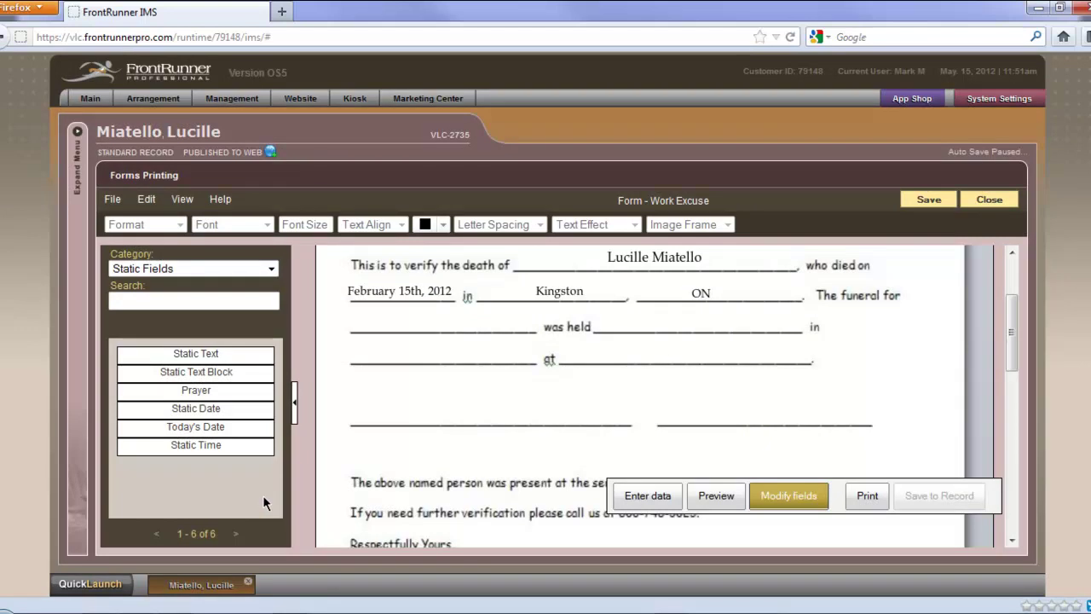
Step: Set the field list's category to All
left_click(270, 268)
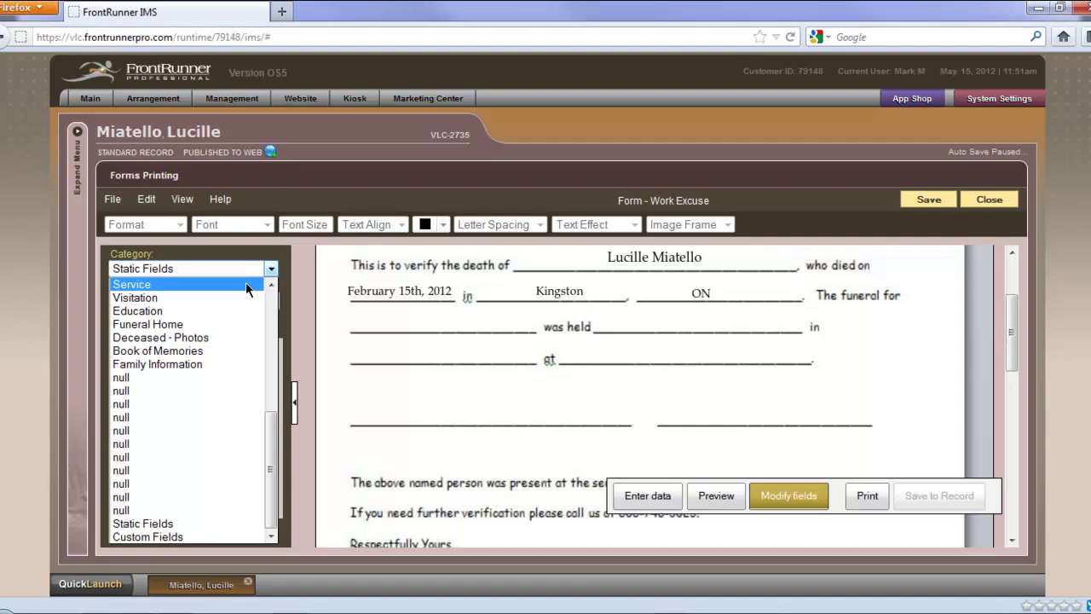
scroll(245, 284, "up", 6)
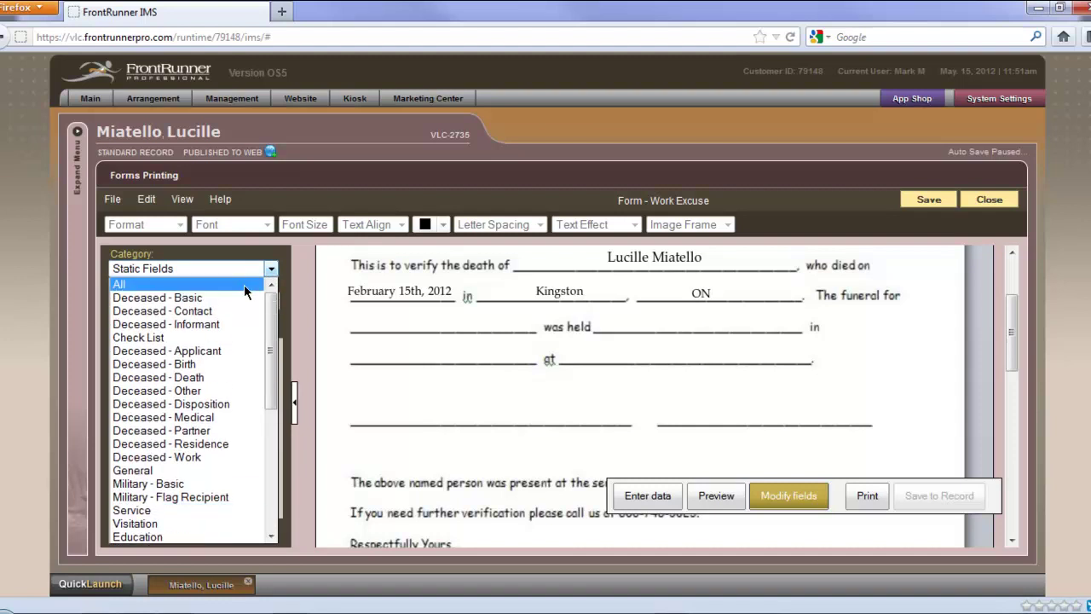
left_click(244, 285)
scroll(955, 452, "up", 1)
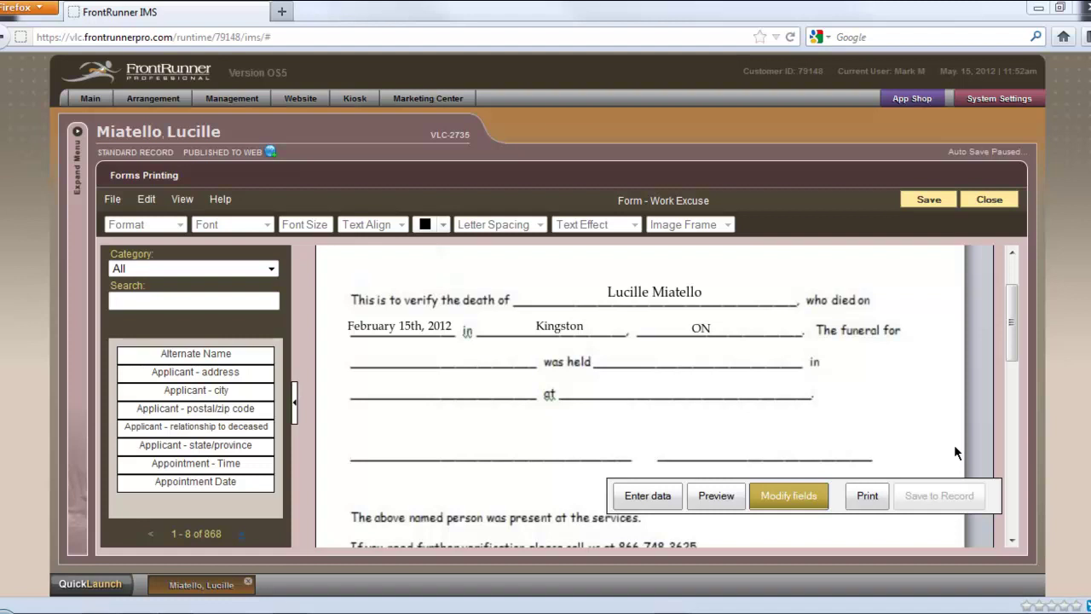
Step: Nudge the place-of-death city field, then align the top edges of the date of death, city and state/province fields
left_click(569, 328)
left_click_drag(570, 328, 566, 330)
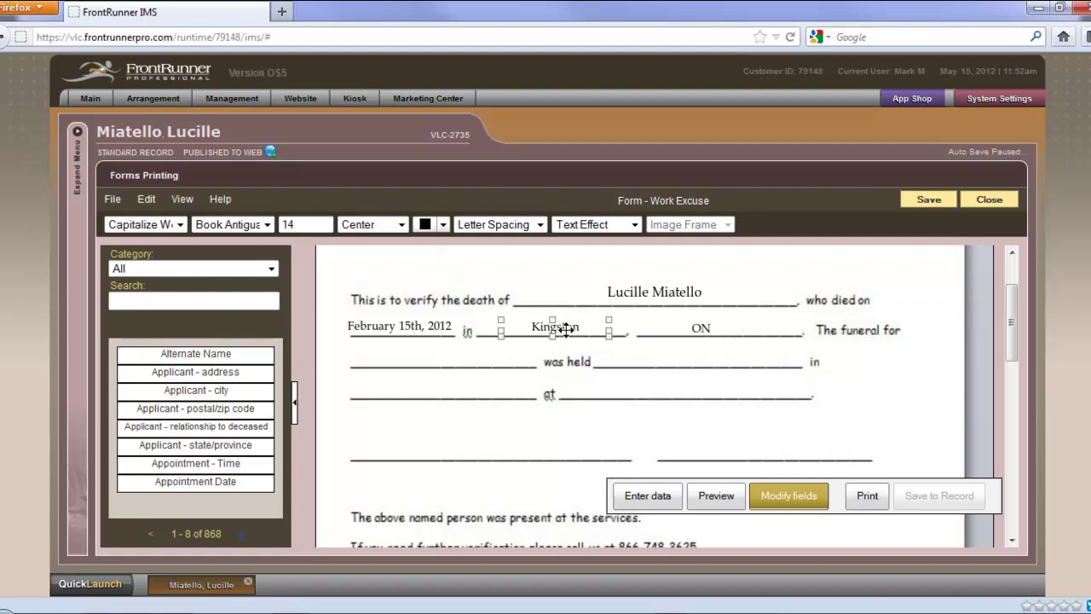
left_click(421, 325)
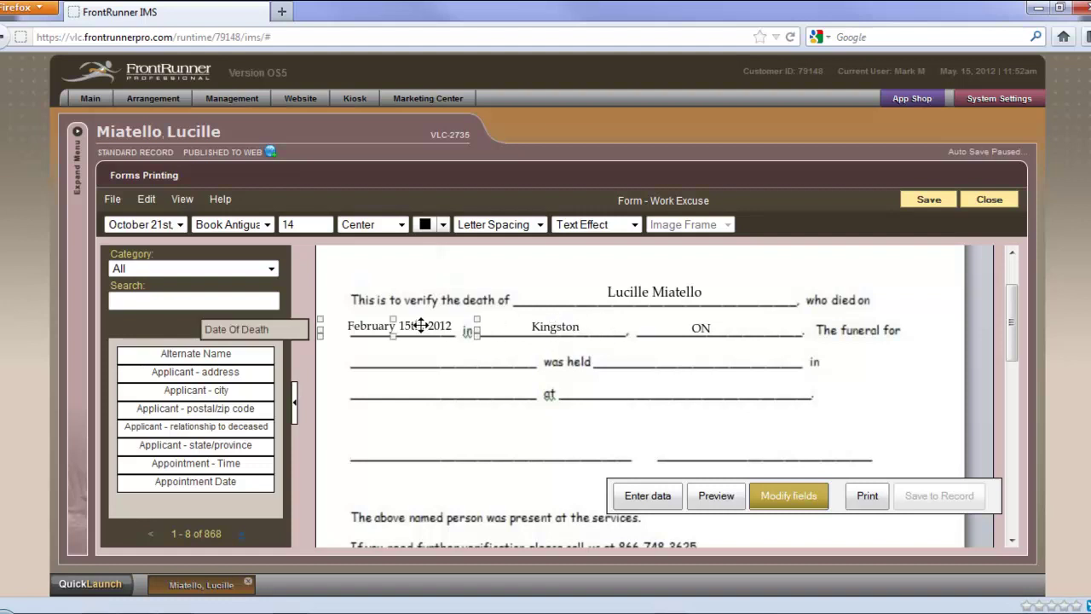
left_click(546, 328, "shift")
left_click(708, 329, "shift")
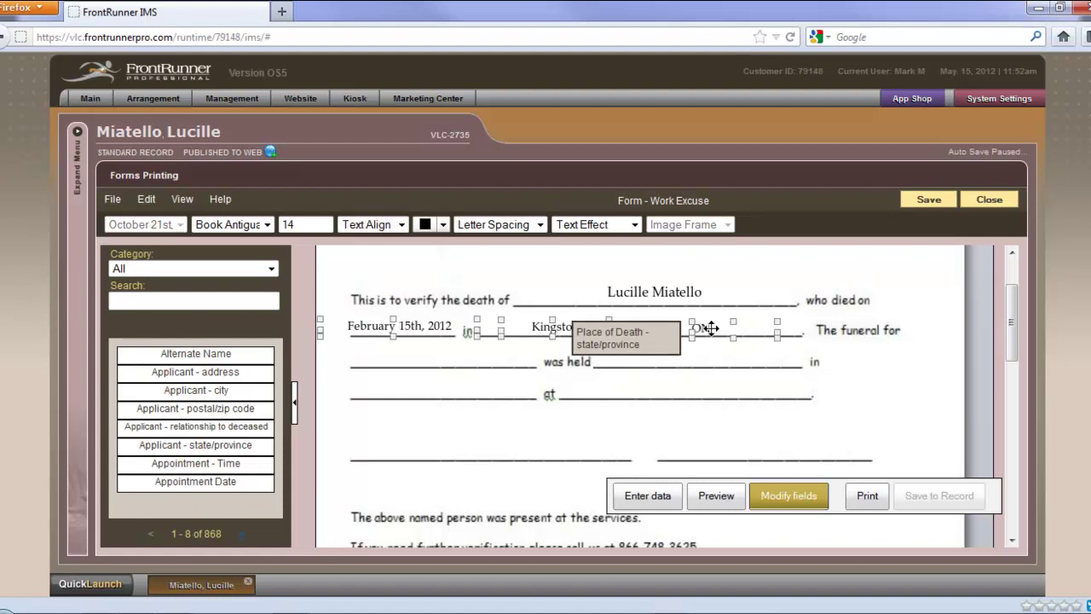
right_click(710, 327)
scroll(869, 358, "down", 1)
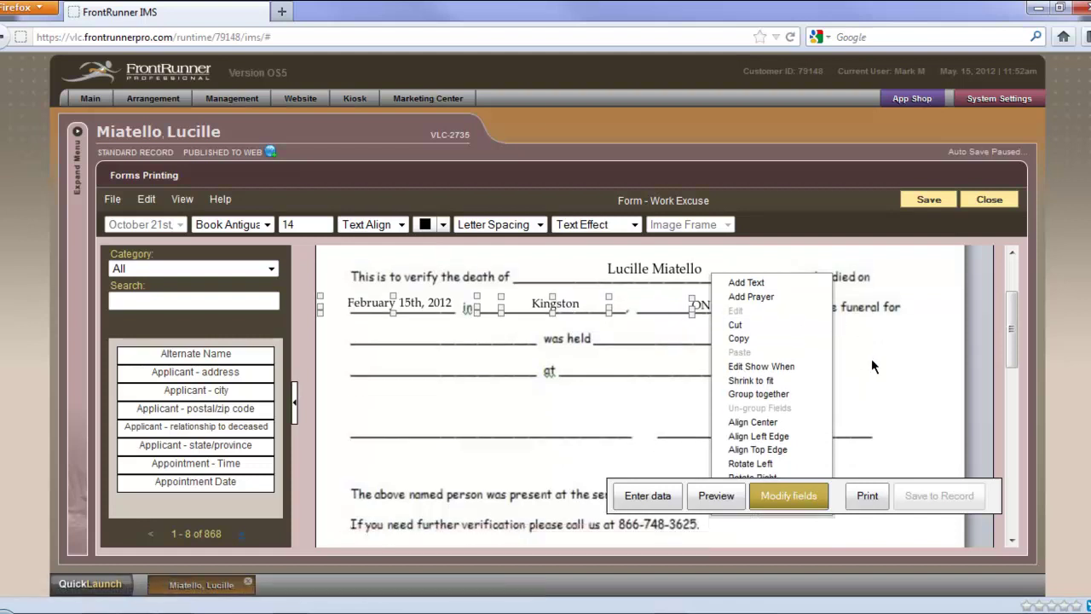
left_click(788, 440)
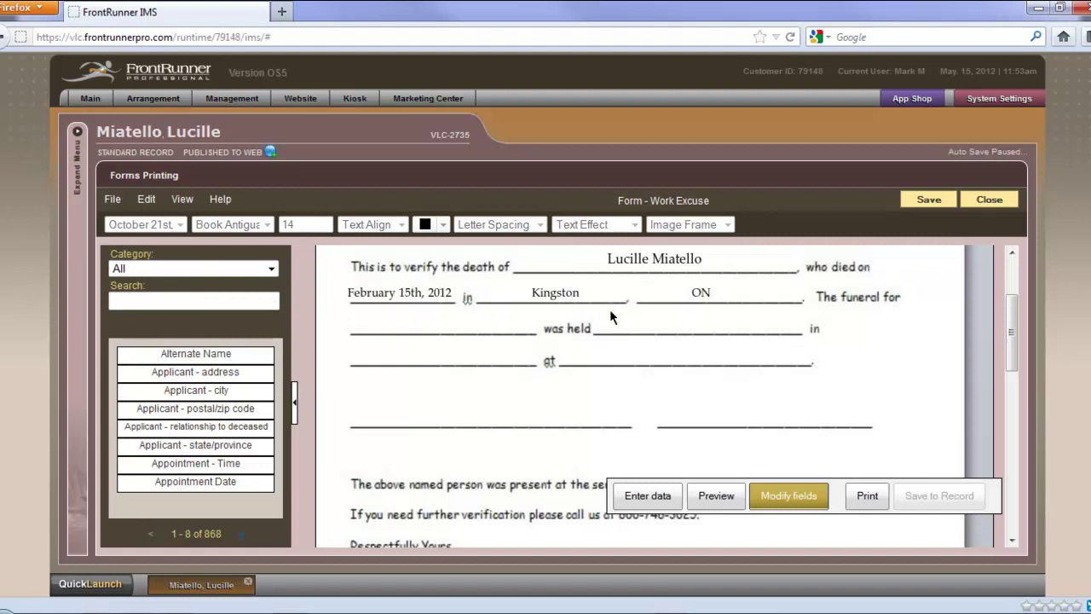
Step: Move the city field before "was held" and the state/province field before "at", then align both to the date of death field's left edge
left_click_drag(567, 294, 414, 326)
left_click_drag(697, 291, 383, 357)
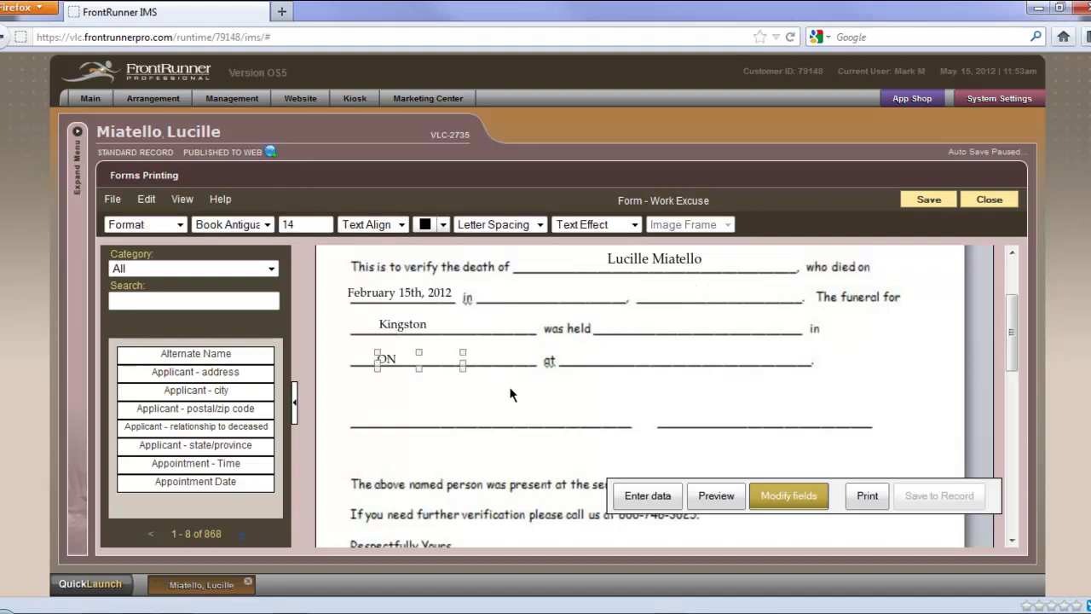
left_click(408, 293)
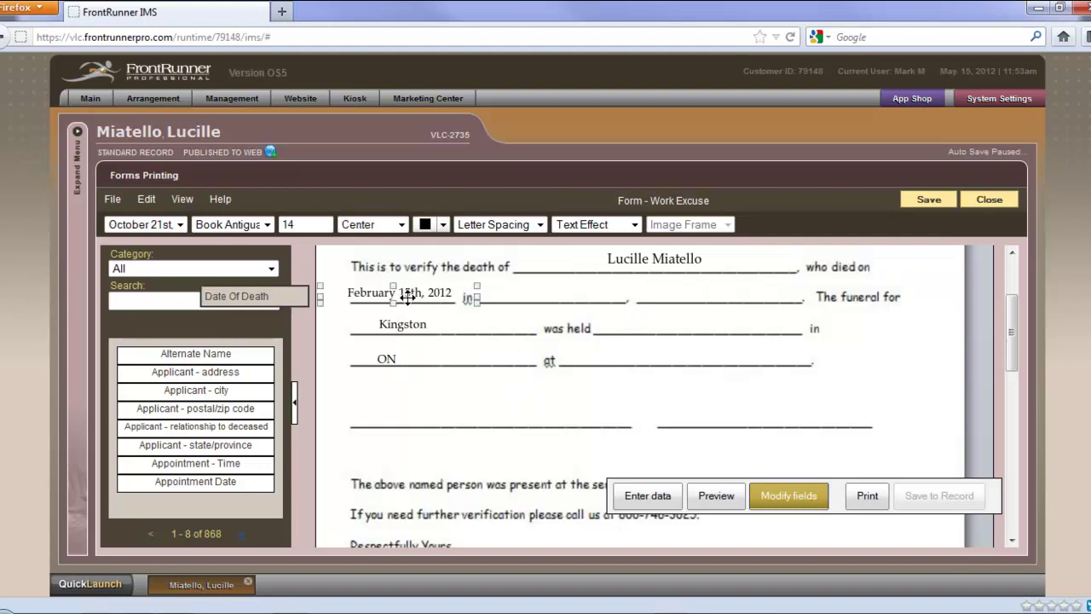
left_click(414, 325)
left_click(406, 360)
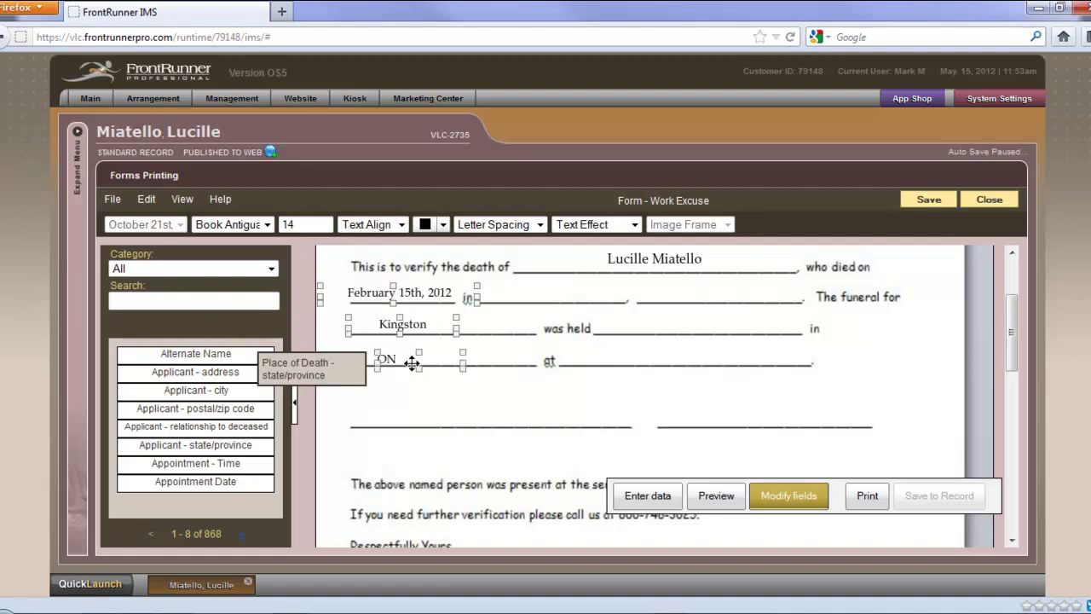
right_click(429, 359)
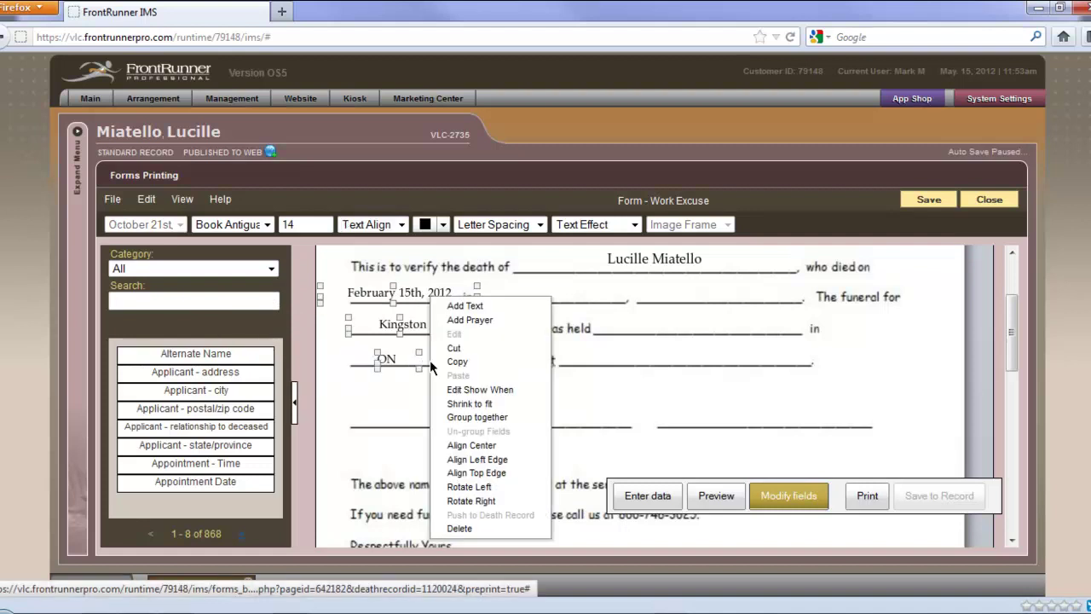
left_click(470, 460)
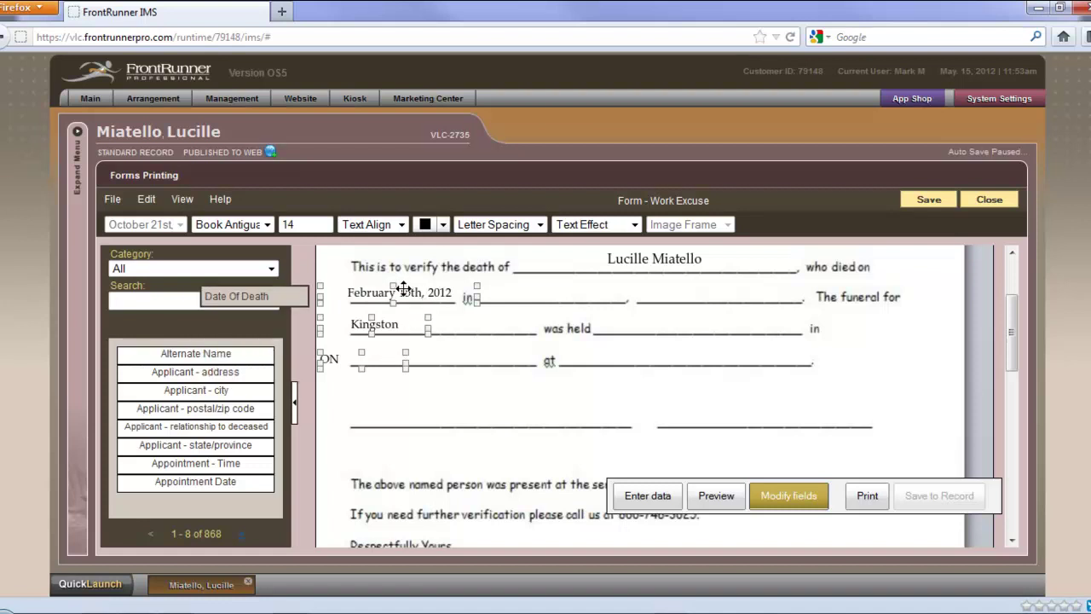
Step: Center the text of the place-of-death state/province field and deselect it
left_click(378, 360)
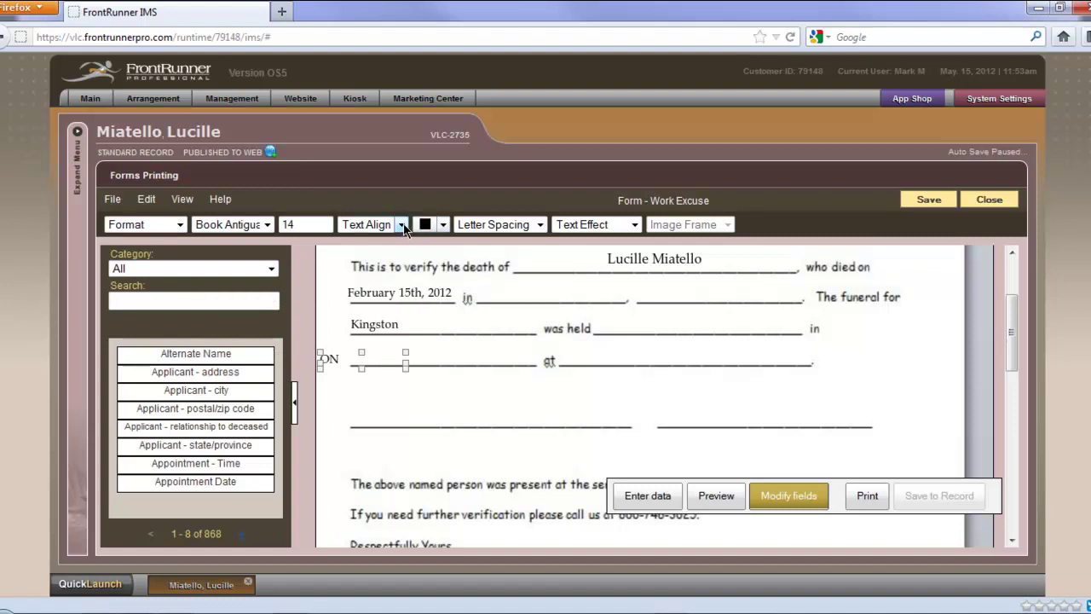
left_click(375, 224)
left_click(391, 265)
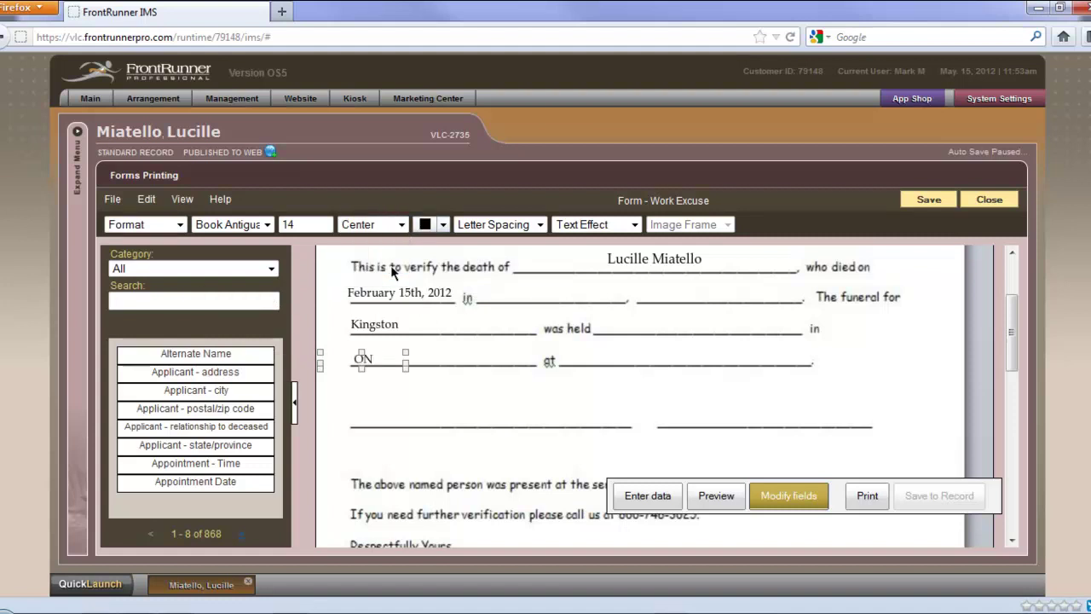
left_click(462, 412)
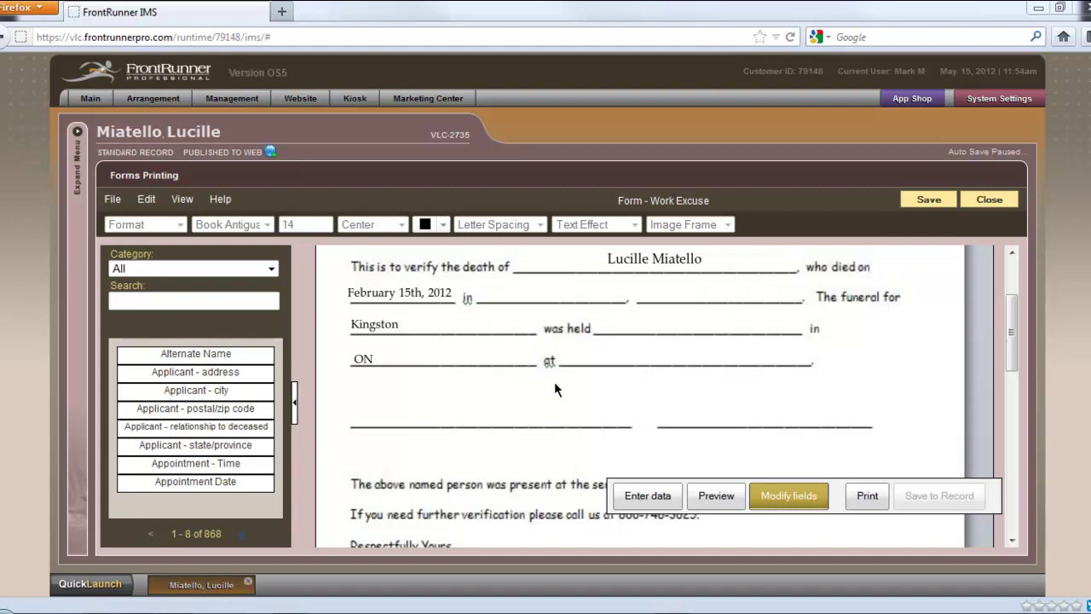
Step: From the Custom Fields category, place Storage Location on the longer blank below "at" and Time Of Disposition on the blank beside it
left_click(272, 269)
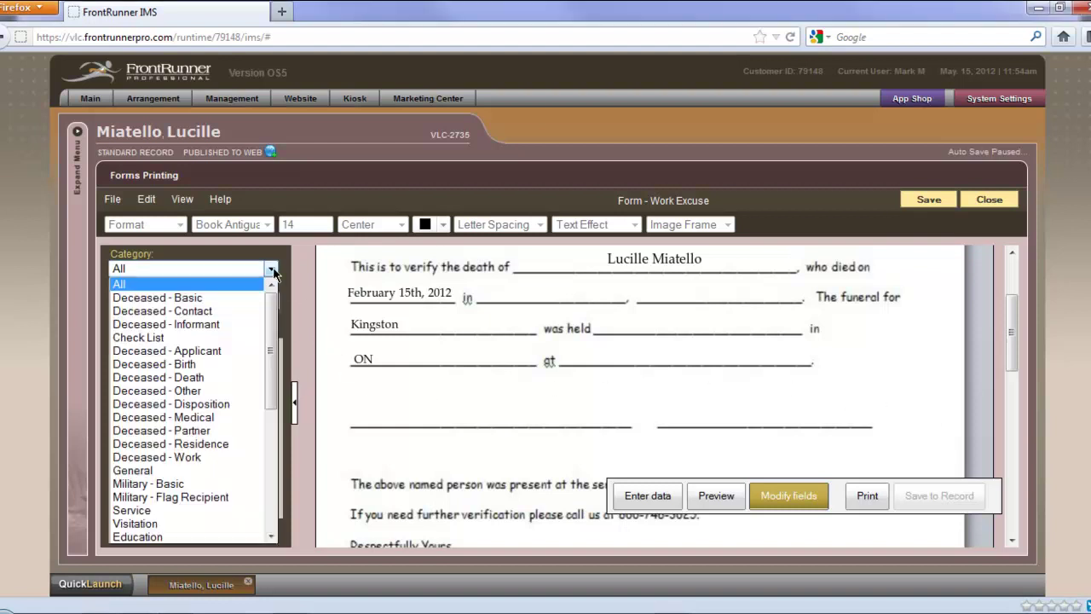
scroll(274, 315, "down", 6)
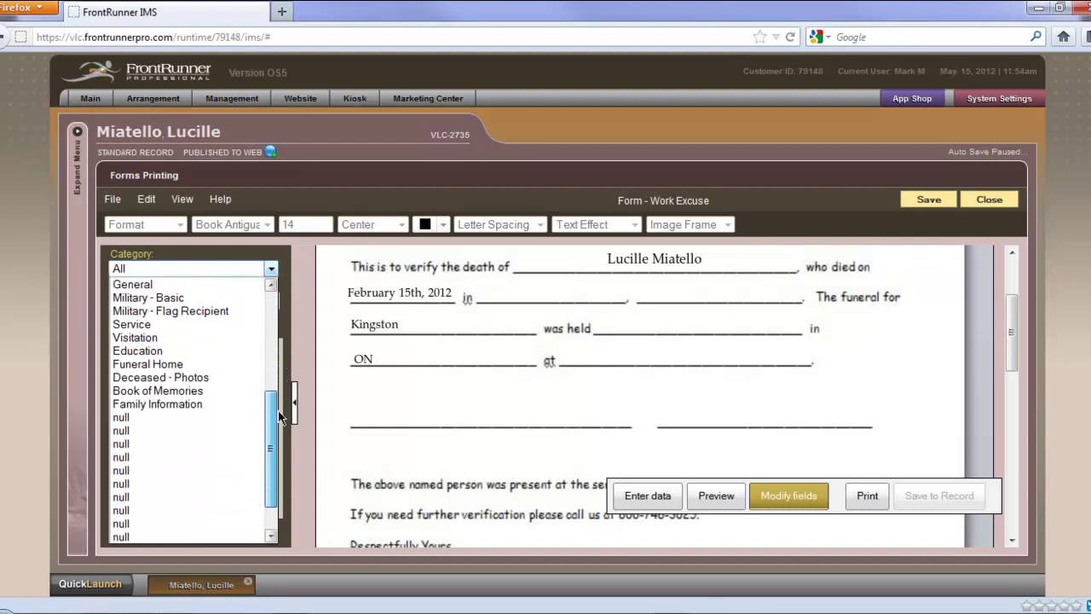
left_click(199, 535)
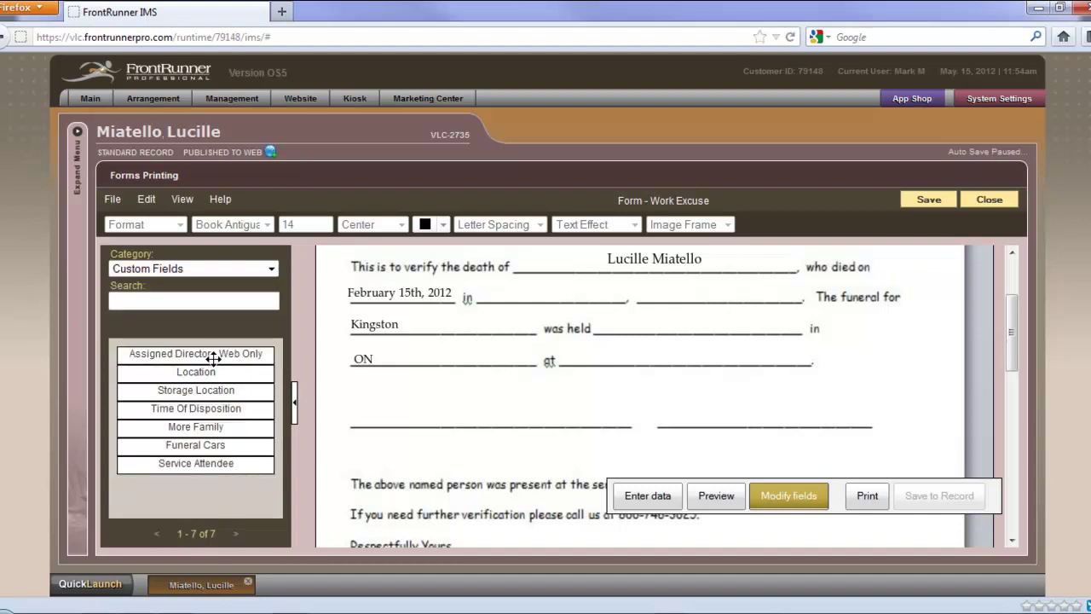
mouse_move(217, 381)
left_mouse_down()
mouse_move(251, 404)
mouse_move(421, 423)
mouse_move(477, 413)
left_mouse_up()
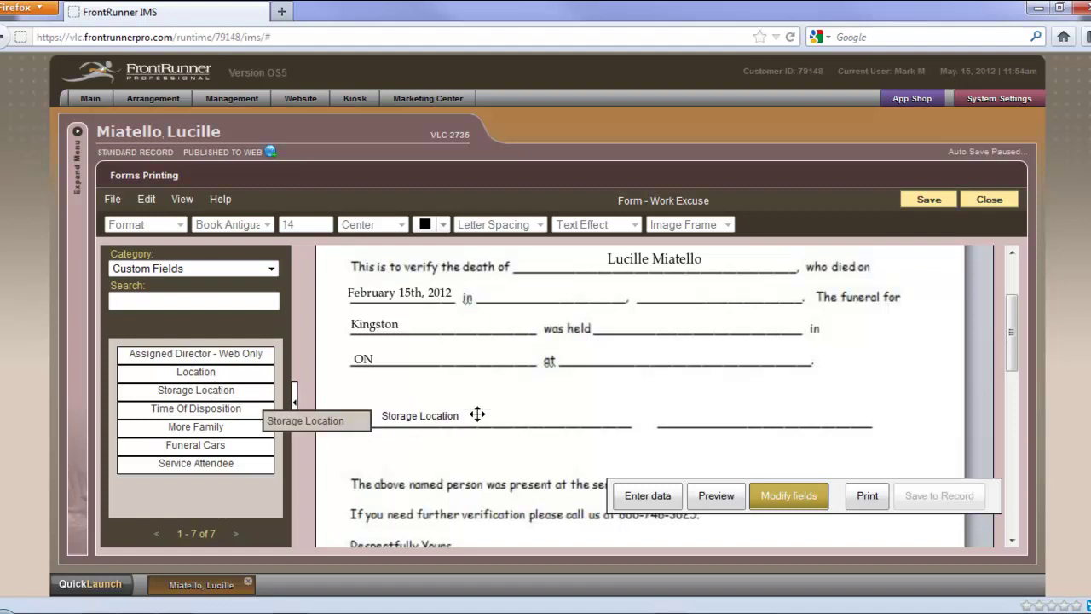
left_click_drag(202, 412, 770, 420)
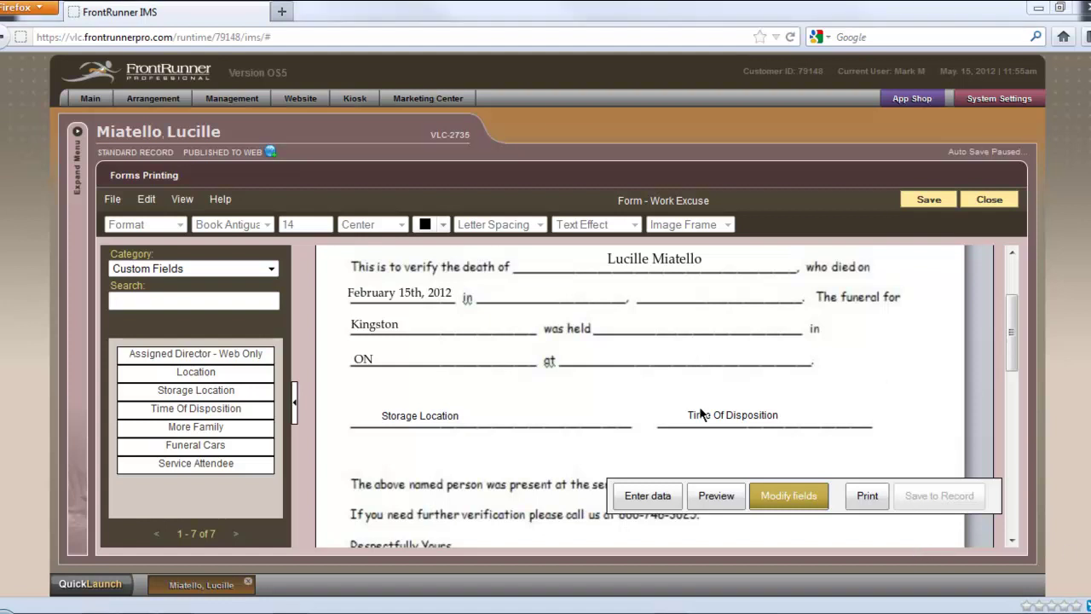
Step: Preview the form and check the blanks where the two custom fields were placed
left_click(714, 497)
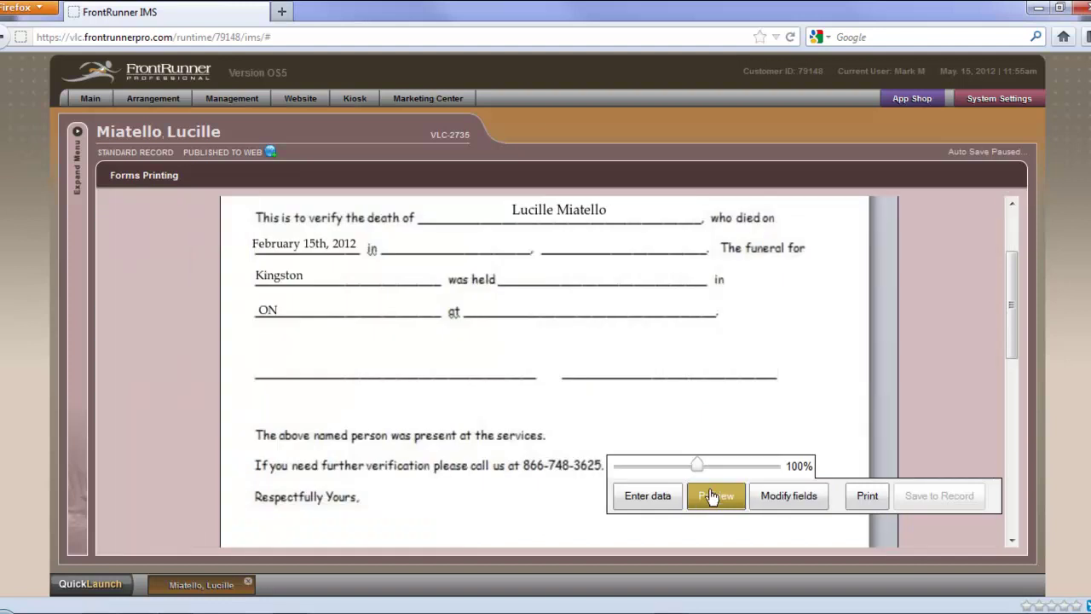
scroll(785, 395, "up", 3)
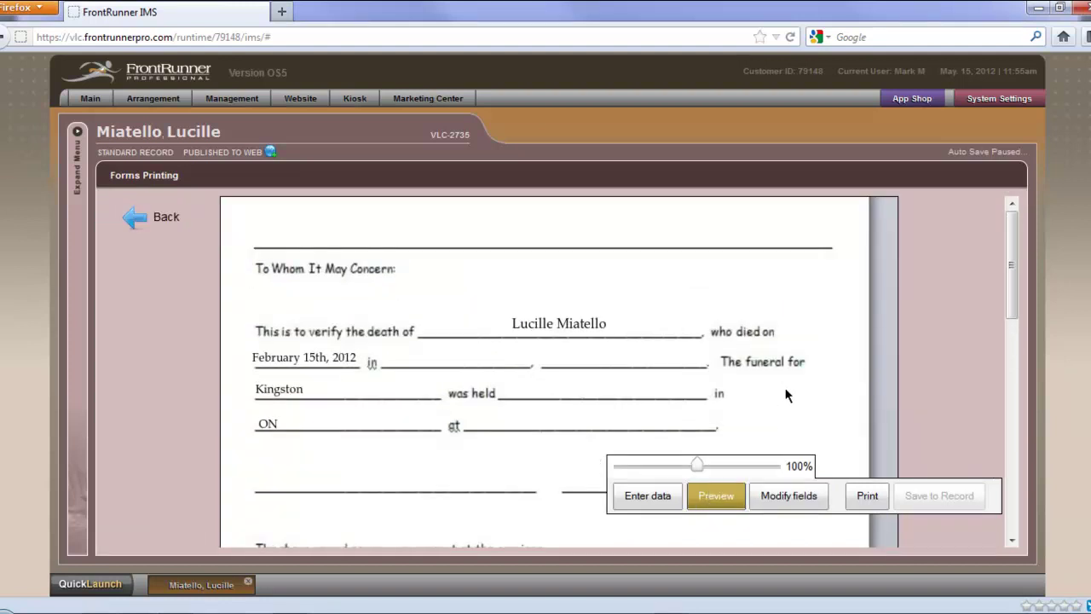
scroll(785, 395, "down", 5)
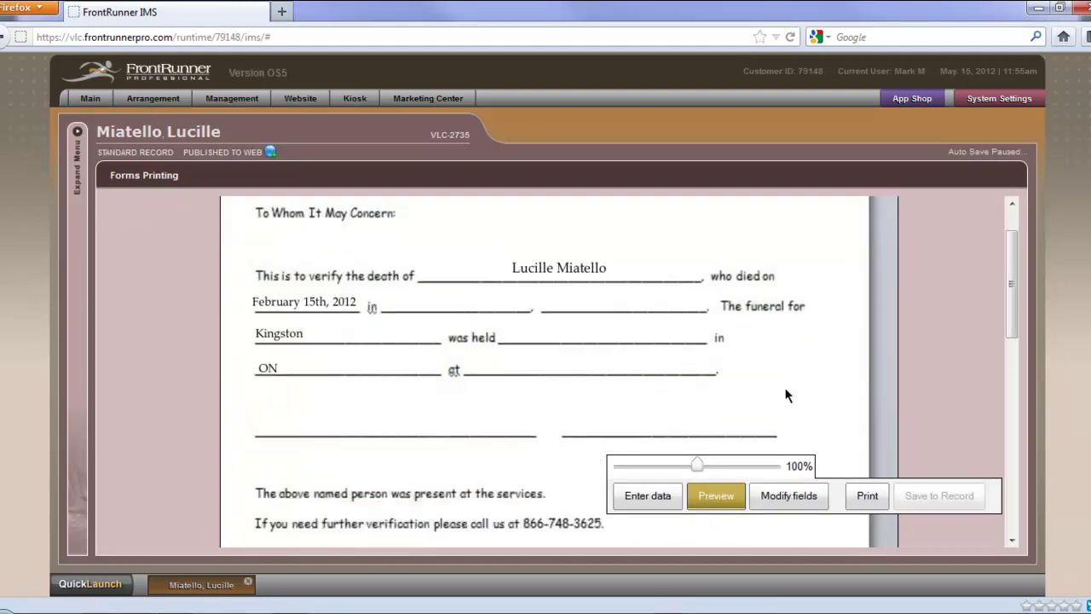
Step: Return to field modification, save the Work Excuse form, and close it
left_click(775, 501)
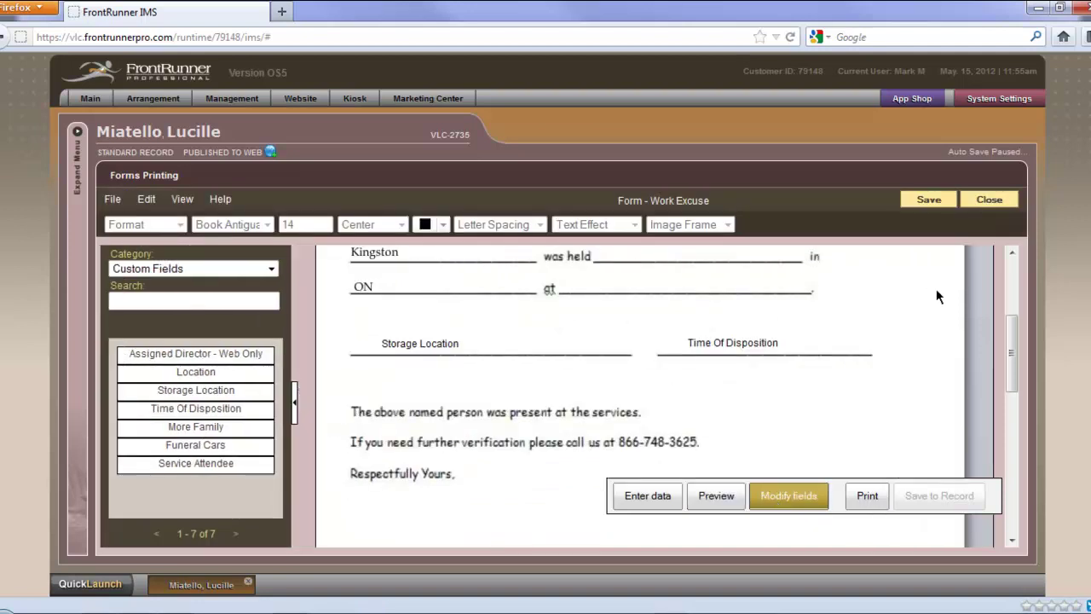
left_click(928, 202)
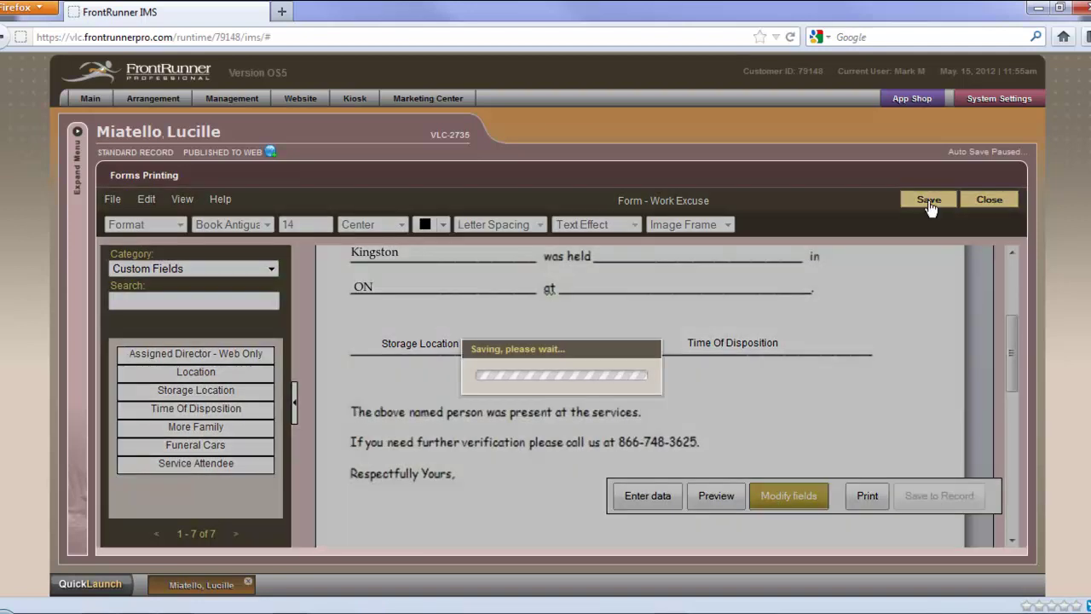
left_click(987, 209)
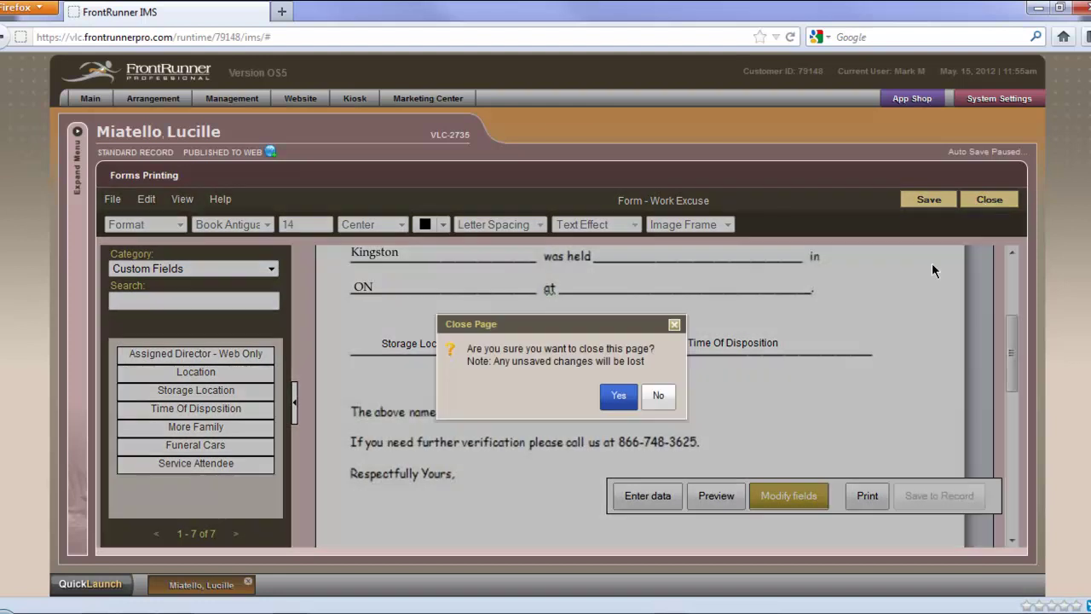
left_click(619, 398)
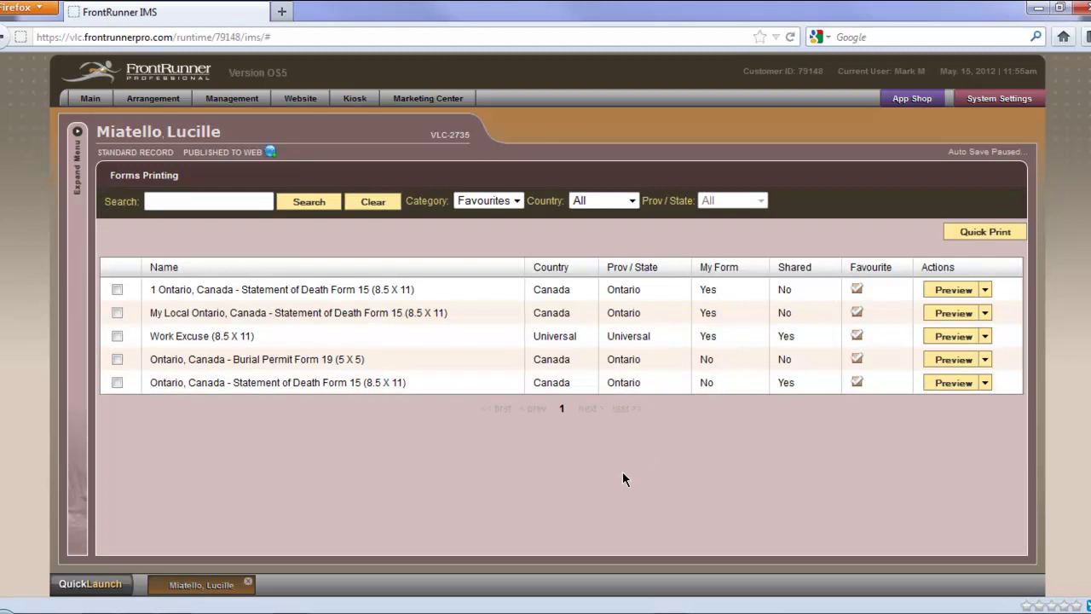
Step: Preview the Work Excuse (8.5 X 11) form from the favourites list
left_click(952, 337)
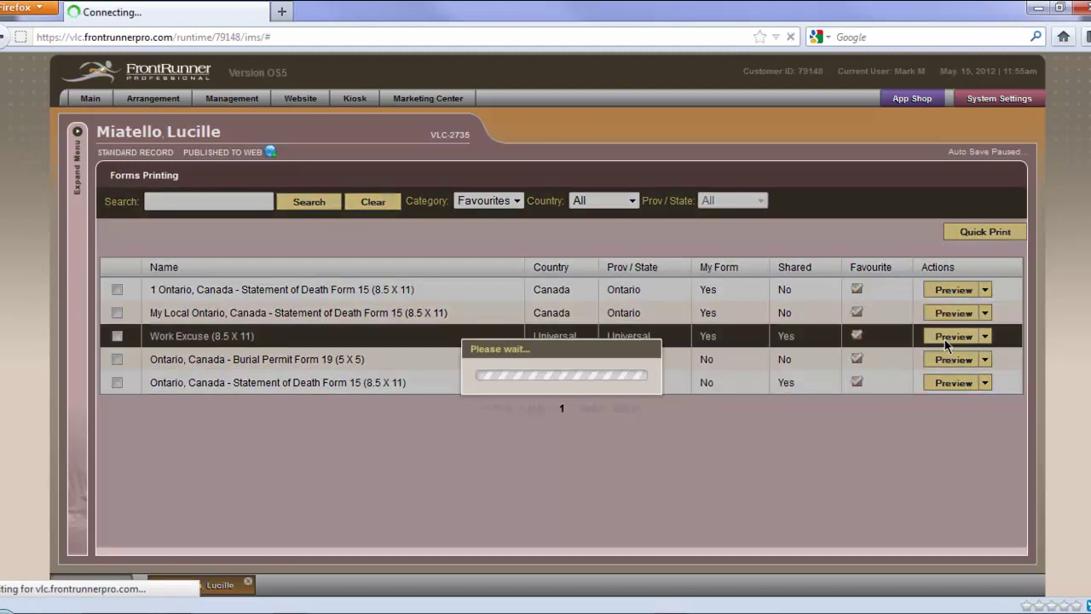